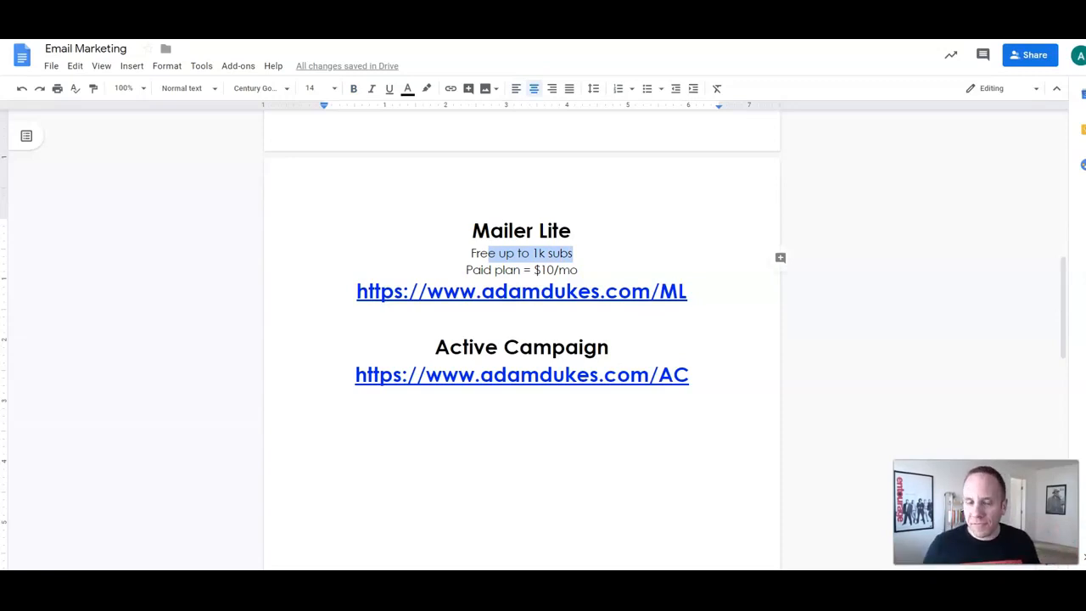
pyautogui.click(514, 269)
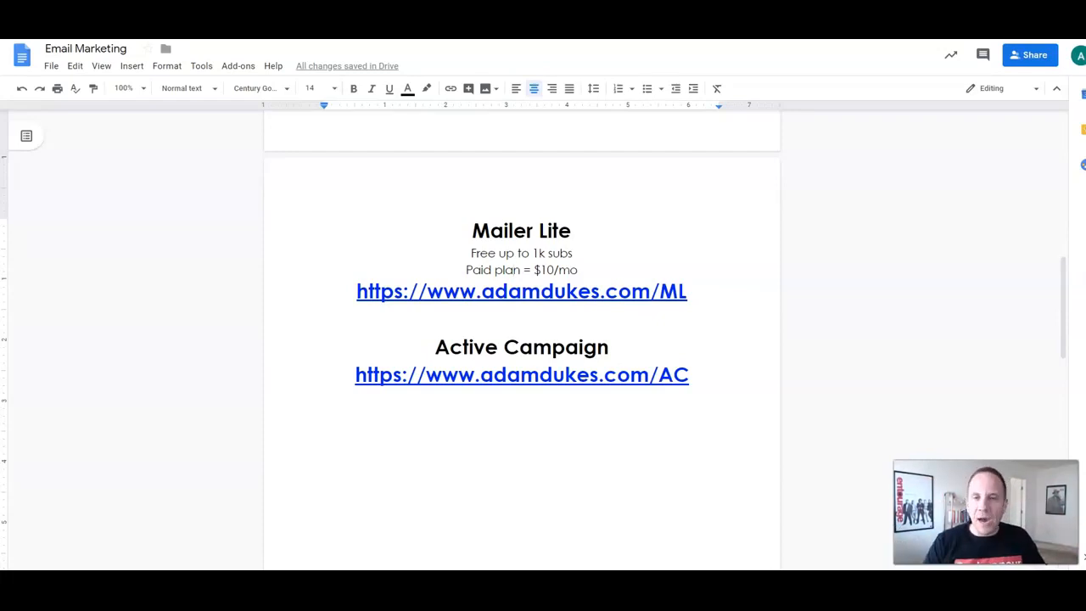
pyautogui.scroll(-3, 522, 339)
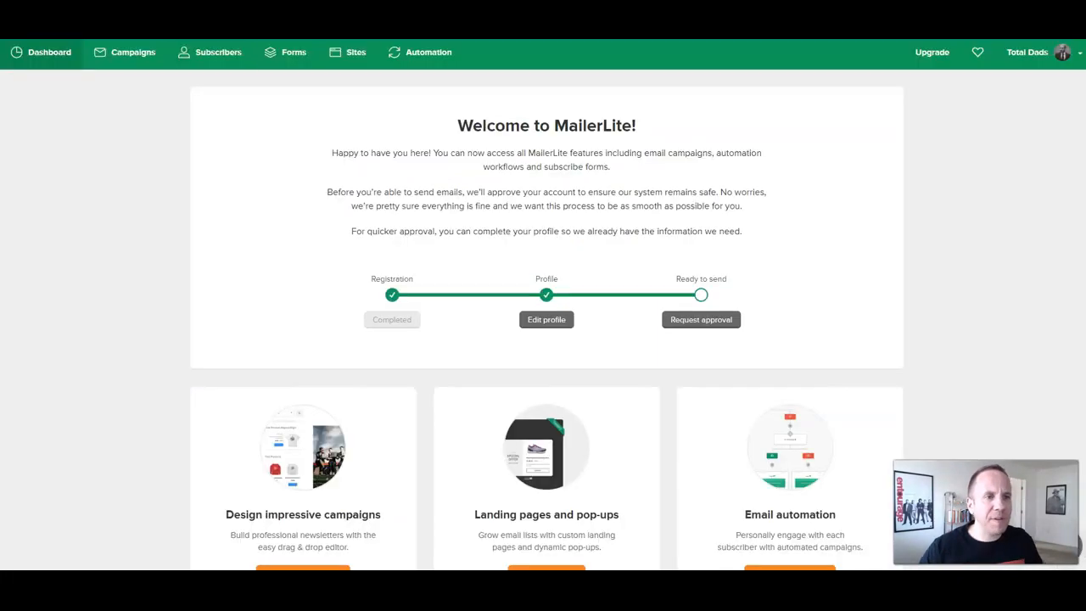
# Step: Visit MailerLite's Campaigns, Subscribers, Forms and Sites pages, ending on Automation with Workflow 1
pyautogui.scroll(-1, 543, 306)
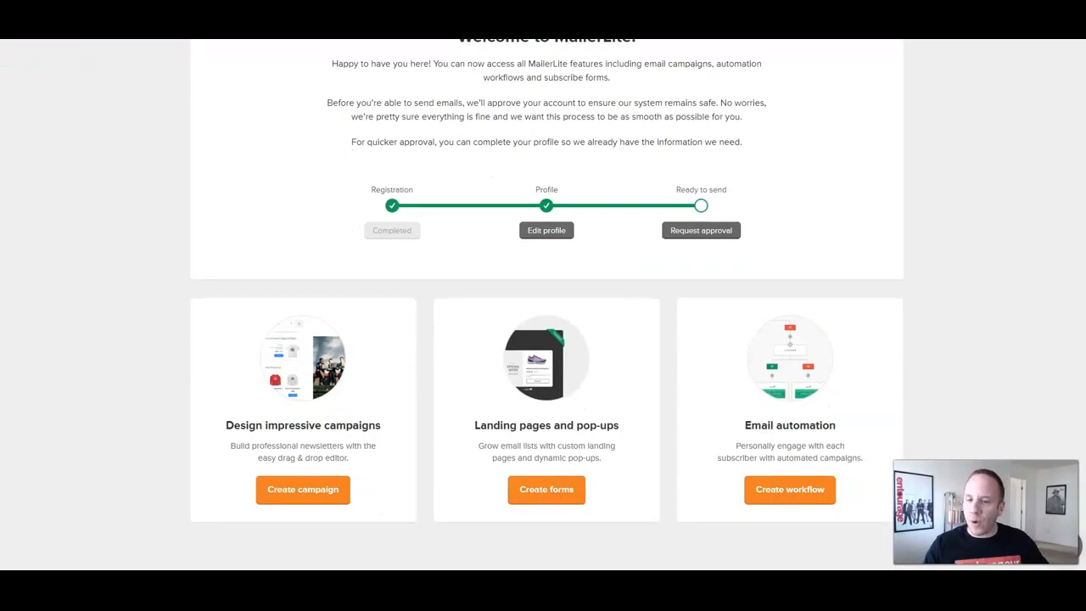
pyautogui.scroll(1, 543, 306)
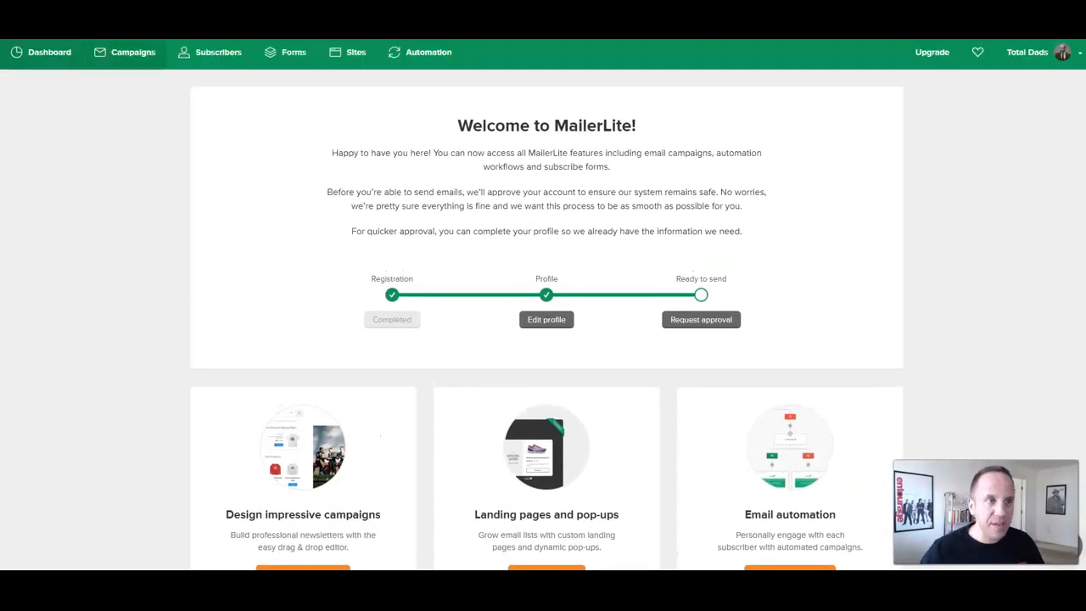
pyautogui.click(125, 53)
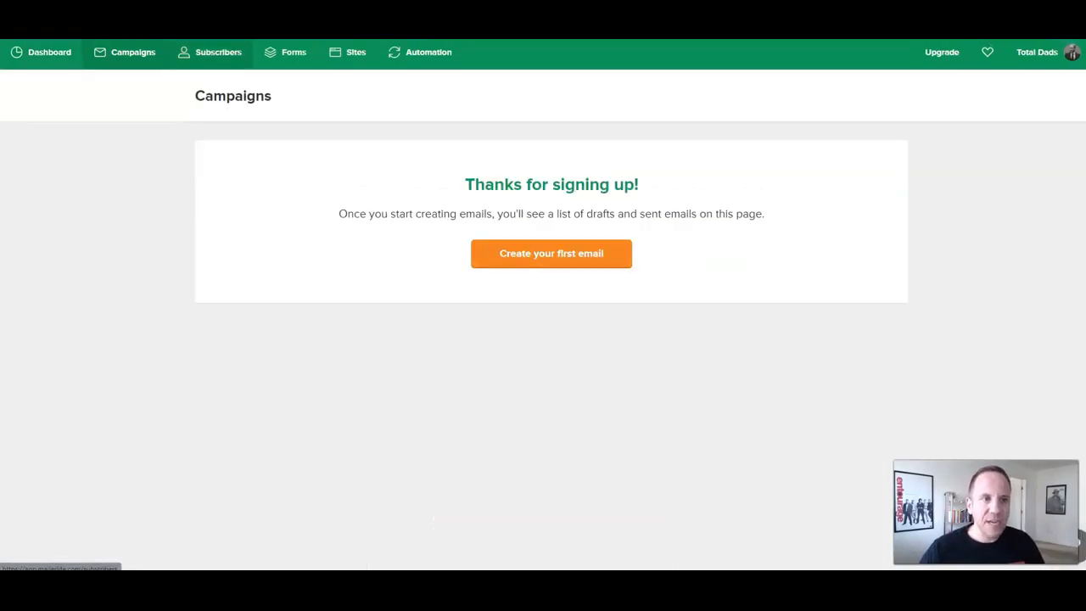
pyautogui.click(210, 52)
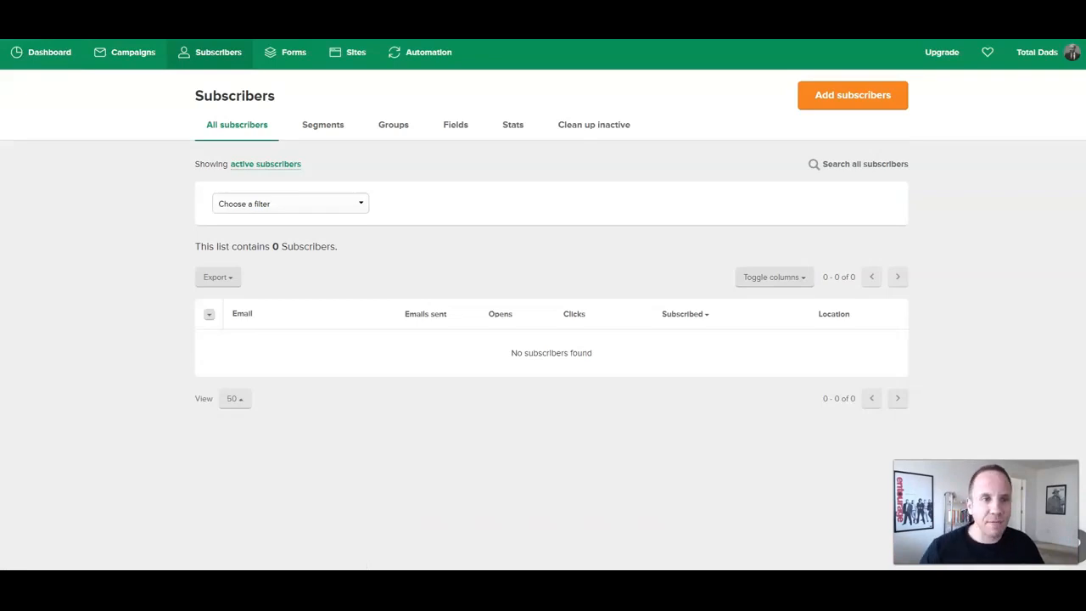
pyautogui.click(287, 53)
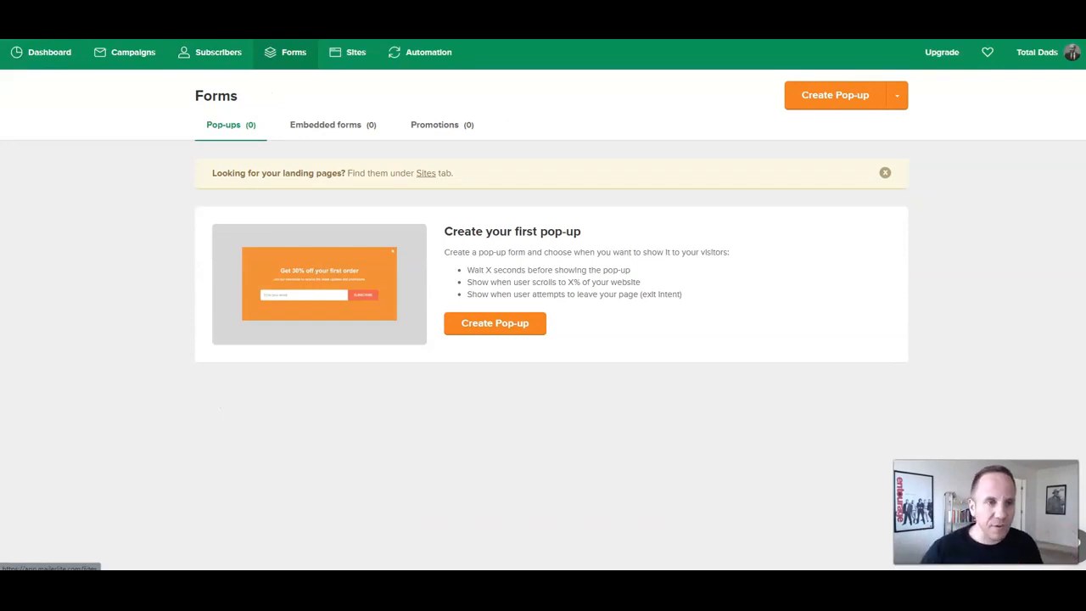
pyautogui.click(349, 52)
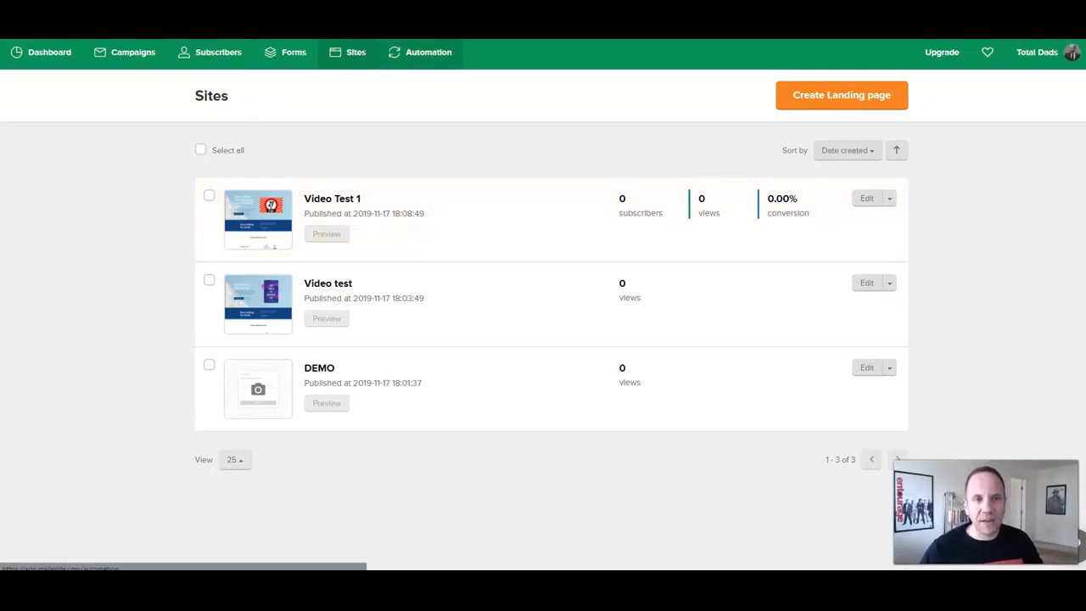
pyautogui.click(422, 52)
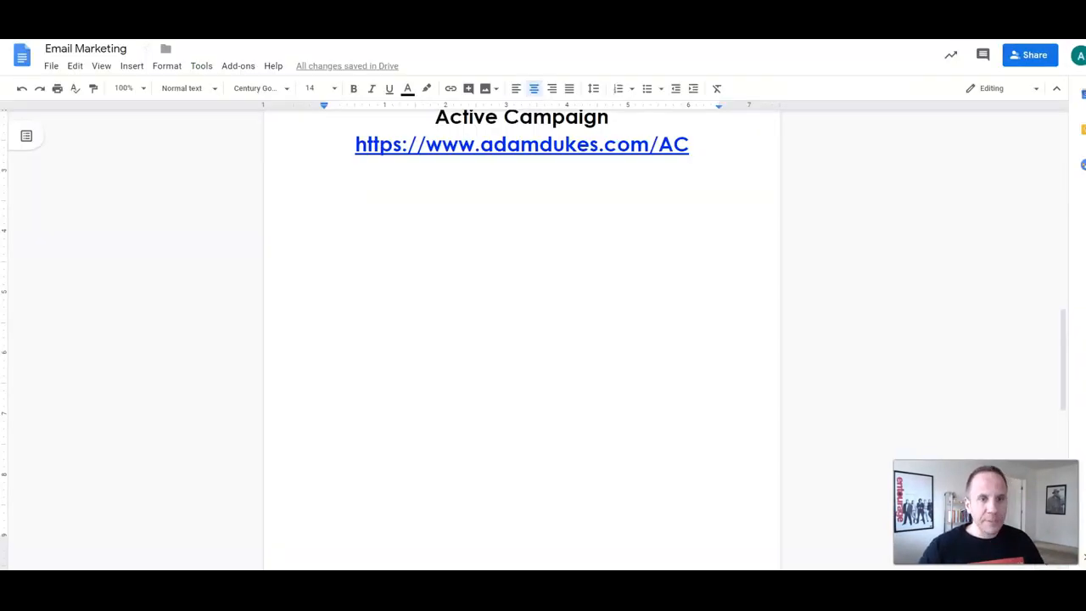
pyautogui.scroll(-6, 522, 339)
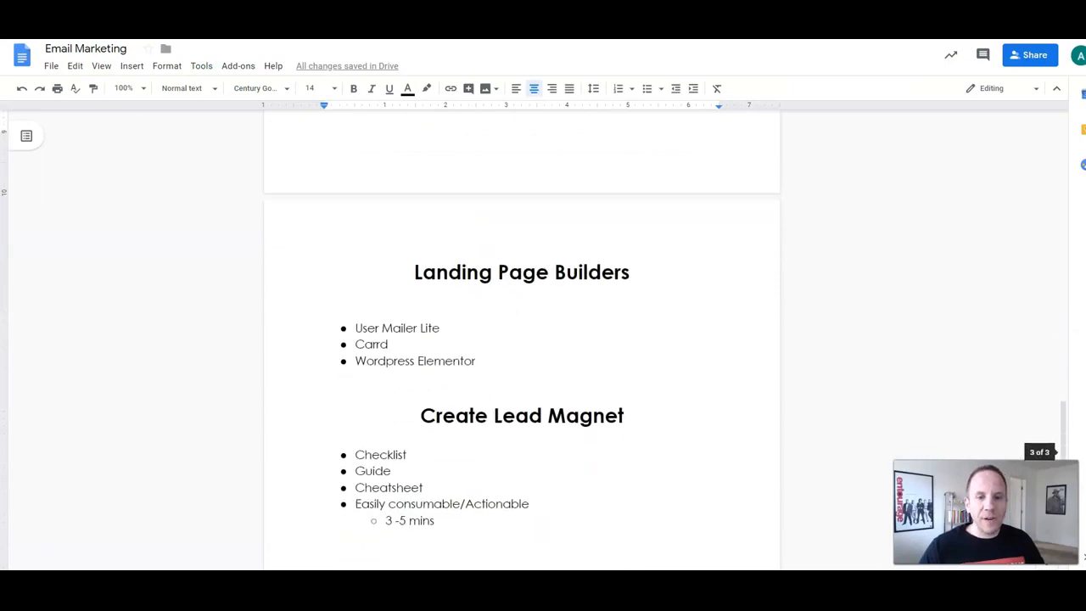
# Step: Insert two blank lines after the Wordpress Elementor bullet, then place the cursor in the User Mailer Lite bullet
pyautogui.scroll(-1, 521, 339)
pyautogui.click(325, 319)
pyautogui.press('Return')
pyautogui.press('Return')
pyautogui.press('Return')
pyautogui.press('Return')
pyautogui.press('Return')
pyautogui.press('Return')
pyautogui.press('Return')
pyautogui.press('Return')
pyautogui.press('Return')
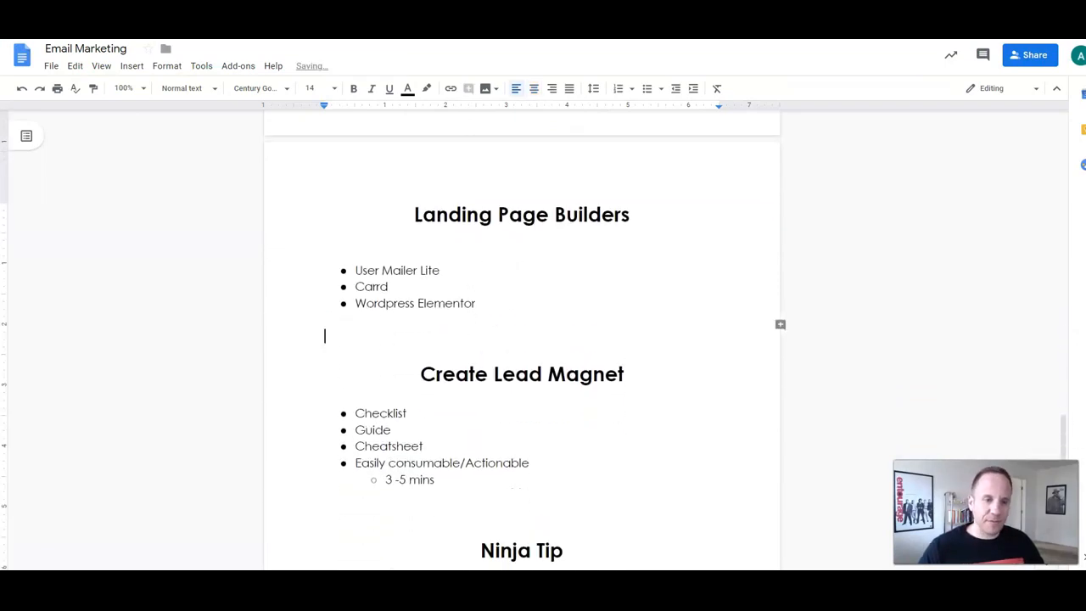
pyautogui.press('Return')
pyautogui.press('Return')
pyautogui.press('Return')
pyautogui.press('Return')
pyautogui.press('Return')
pyautogui.press('Return')
pyautogui.press('Return')
pyautogui.press('Return')
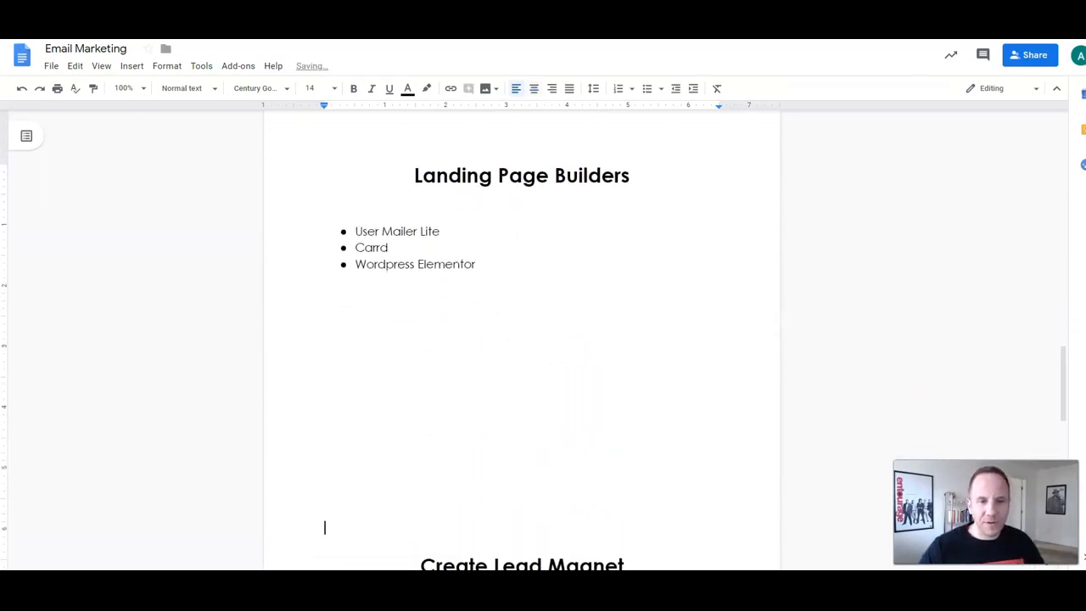
pyautogui.scroll(-1, 522, 339)
pyautogui.scroll(3, 522, 339)
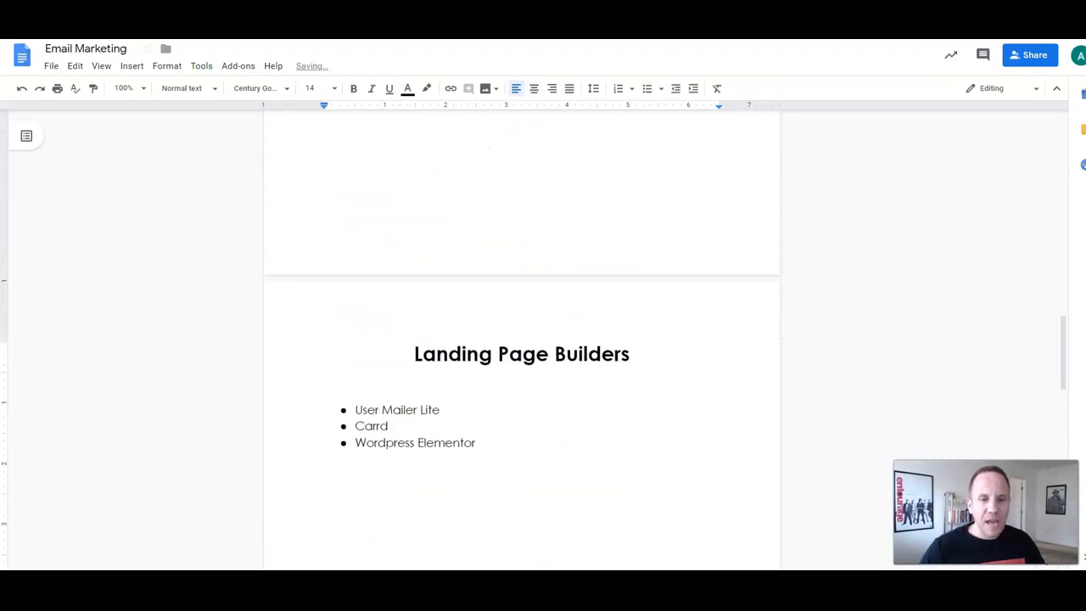
pyautogui.scroll(-2, 522, 339)
pyautogui.click(432, 239)
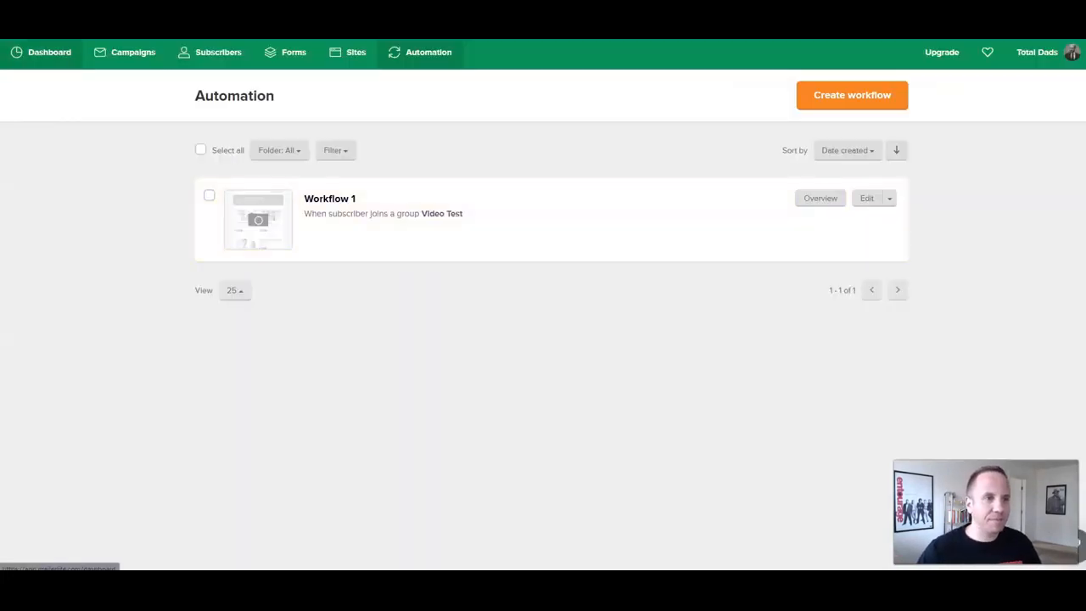
# Step: Go back to the MailerLite dashboard and open the Landing pages and pop-ups feature page
pyautogui.click(46, 51)
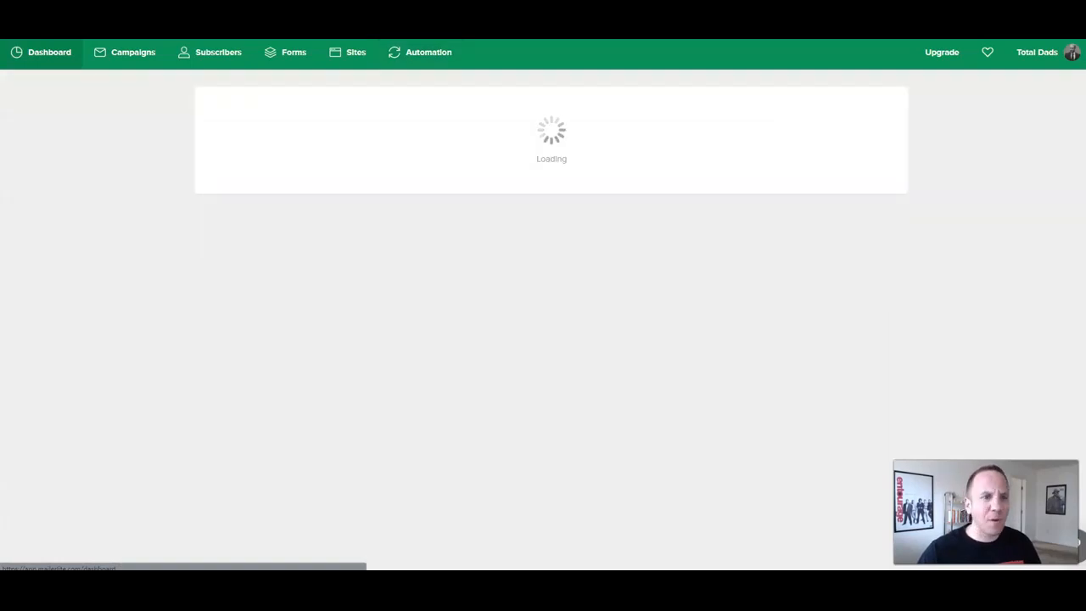
pyautogui.scroll(-2, 546, 408)
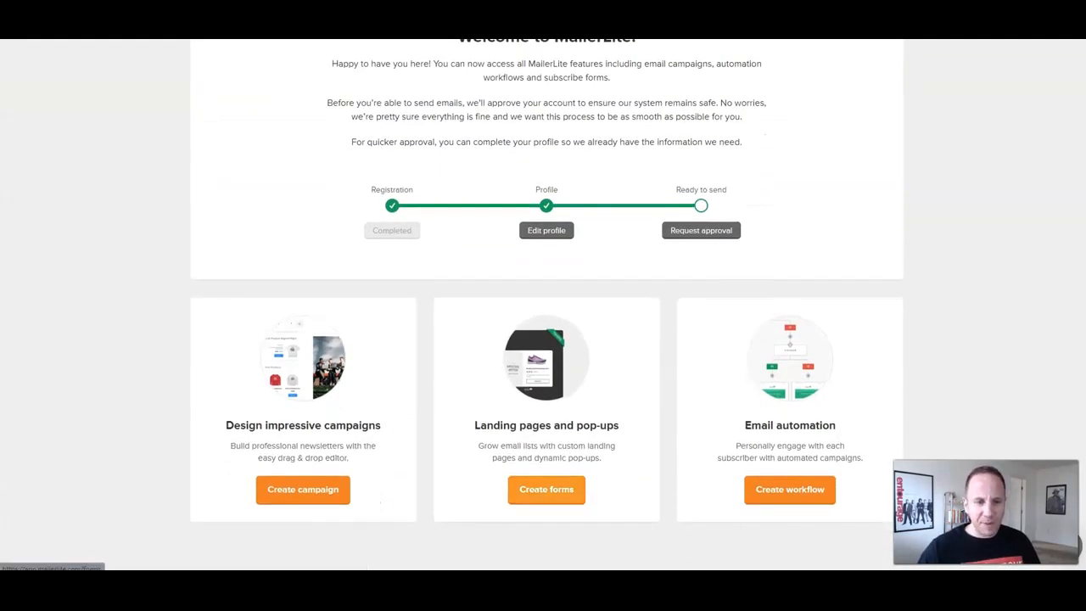
pyautogui.click(546, 489)
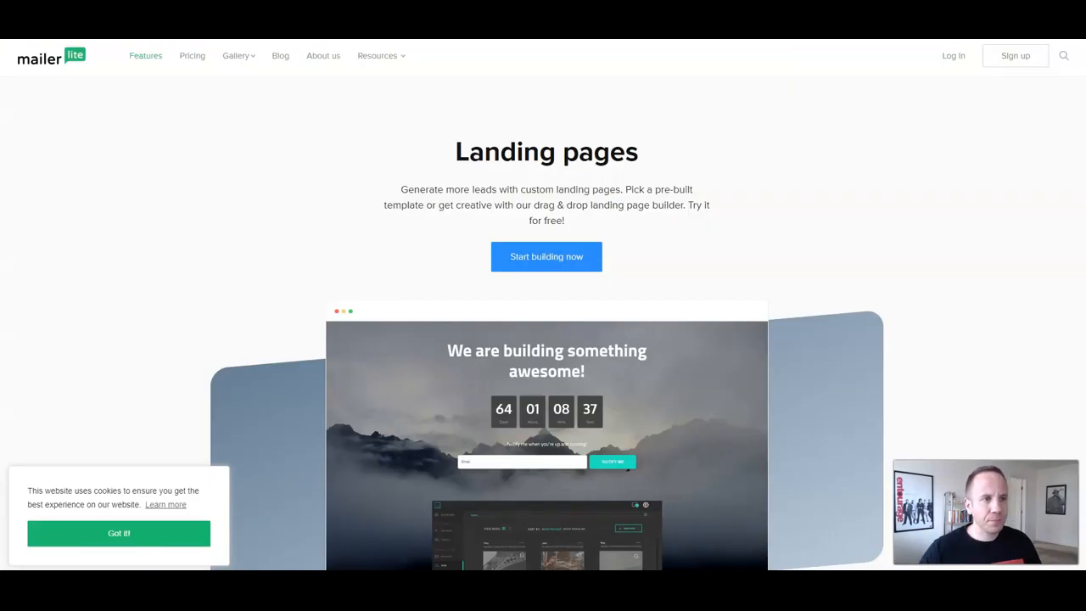
# Step: Scroll down to the template gallery and open the Event template example in a new tab
pyautogui.scroll(-3, 547, 322)
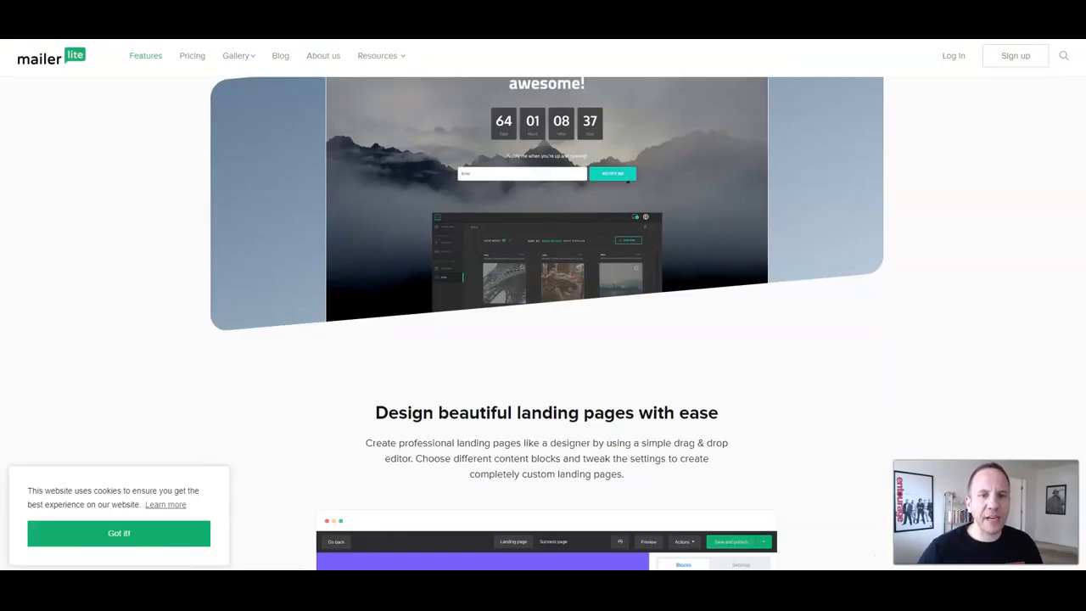
pyautogui.scroll(3, 546, 323)
pyautogui.scroll(-3, 547, 322)
pyautogui.scroll(-5, 543, 322)
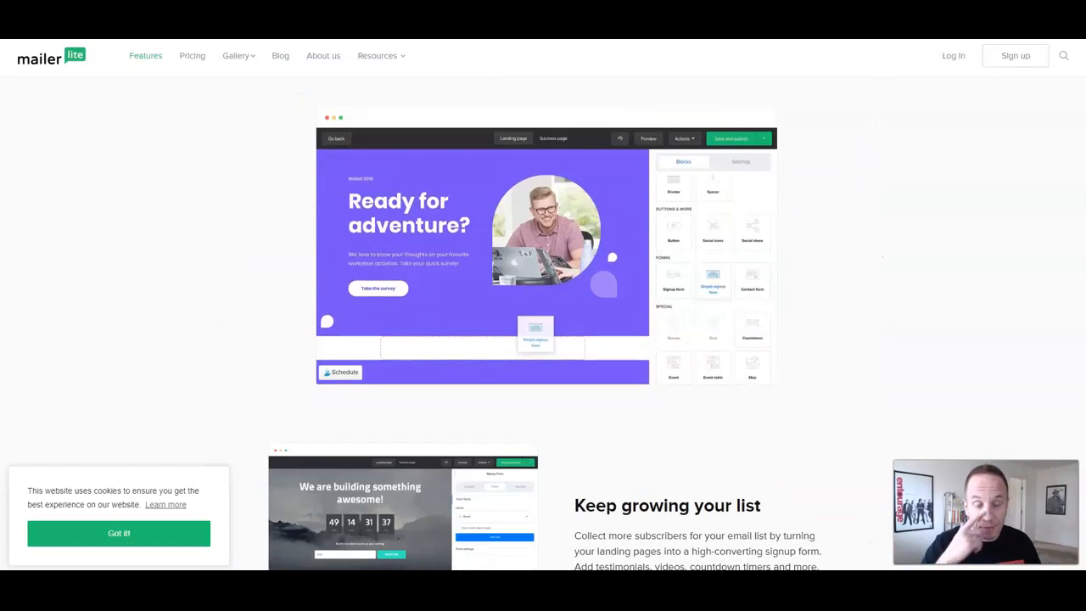
pyautogui.scroll(-4, 543, 322)
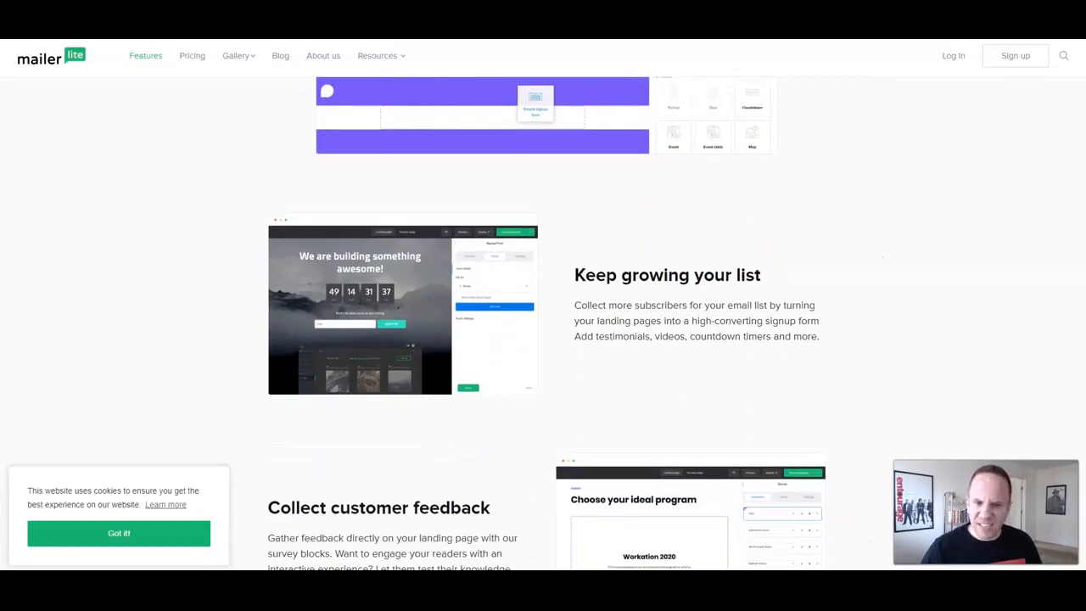
pyautogui.scroll(-2, 543, 323)
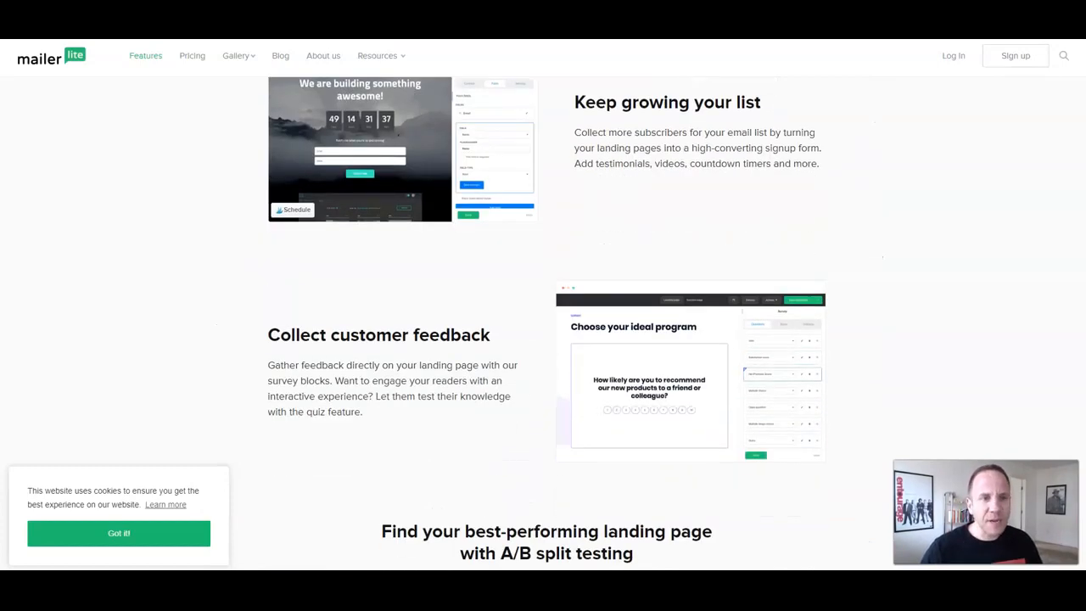
pyautogui.scroll(1, 543, 323)
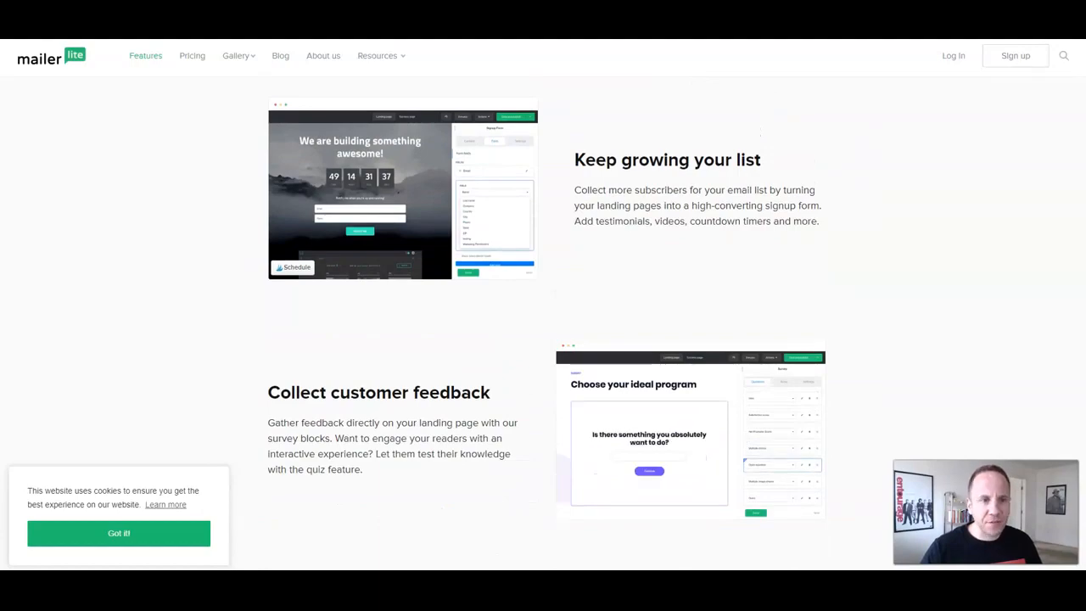
pyautogui.scroll(-15, 543, 322)
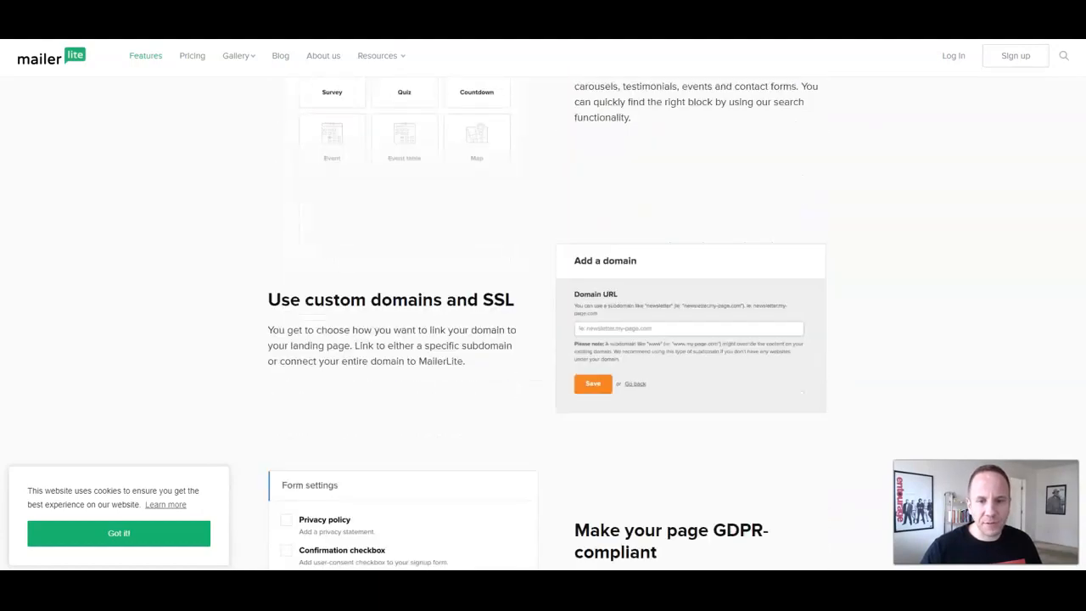
pyautogui.scroll(-17, 543, 322)
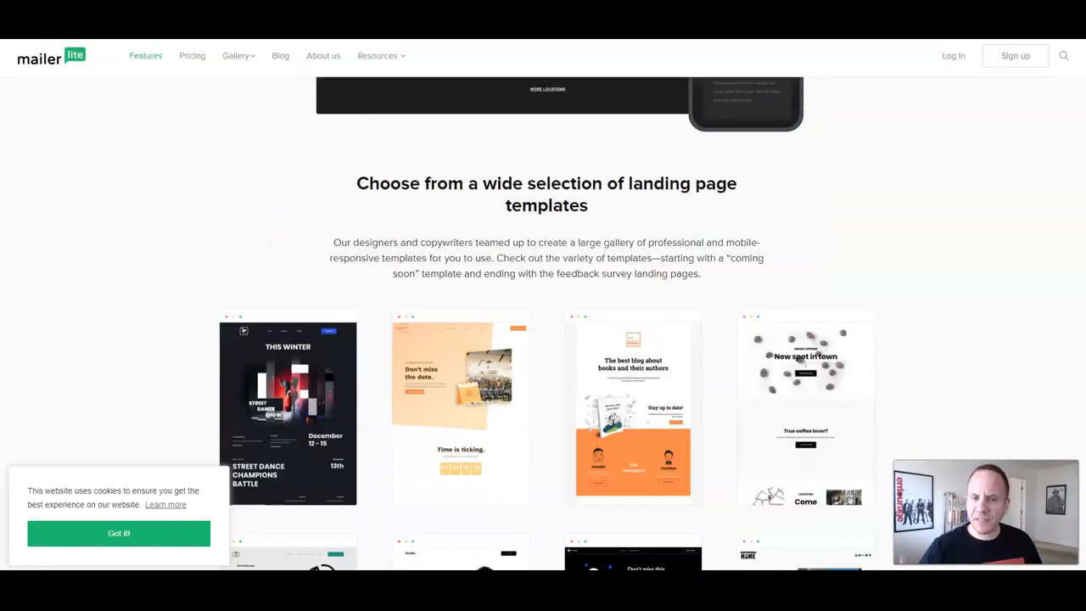
pyautogui.scroll(-2, 314, 270)
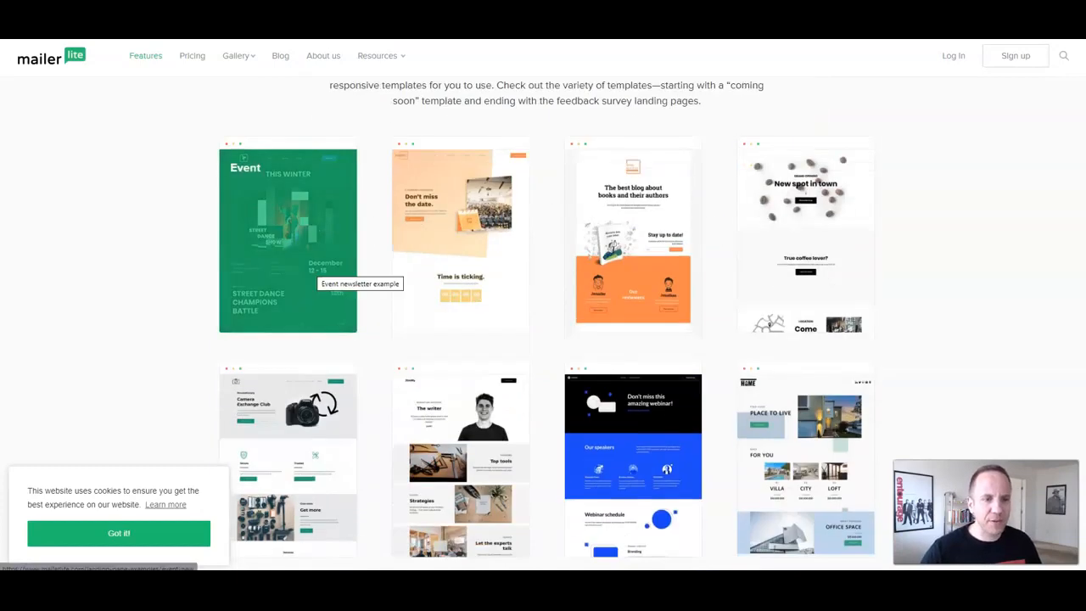
pyautogui.rightClick(295, 257)
pyautogui.click(340, 265)
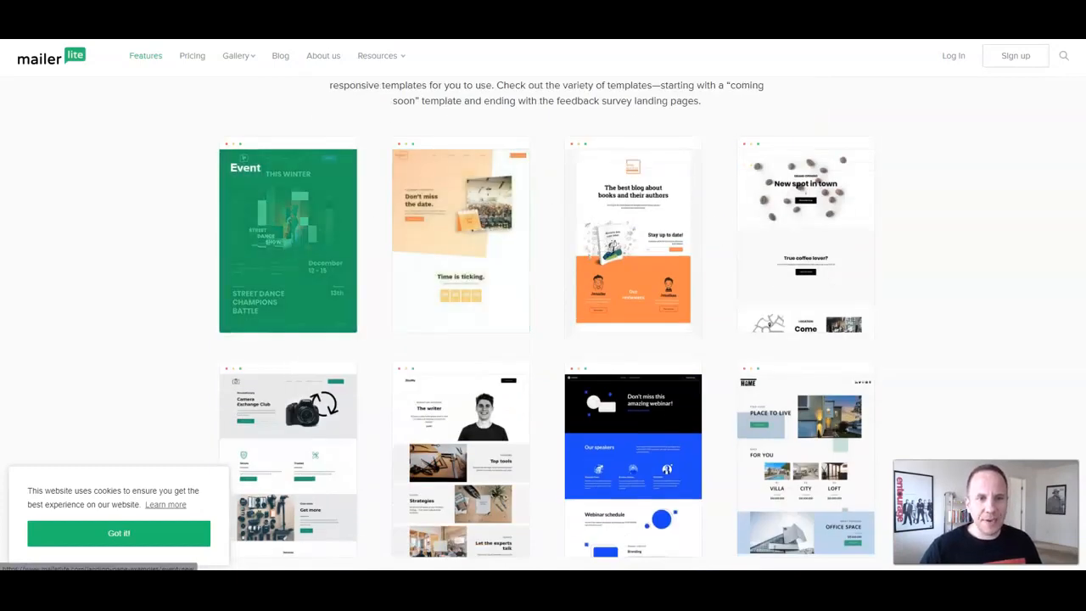
# Step: Bring up the link menu on the real estate template example
pyautogui.scroll(-4, 289, 246)
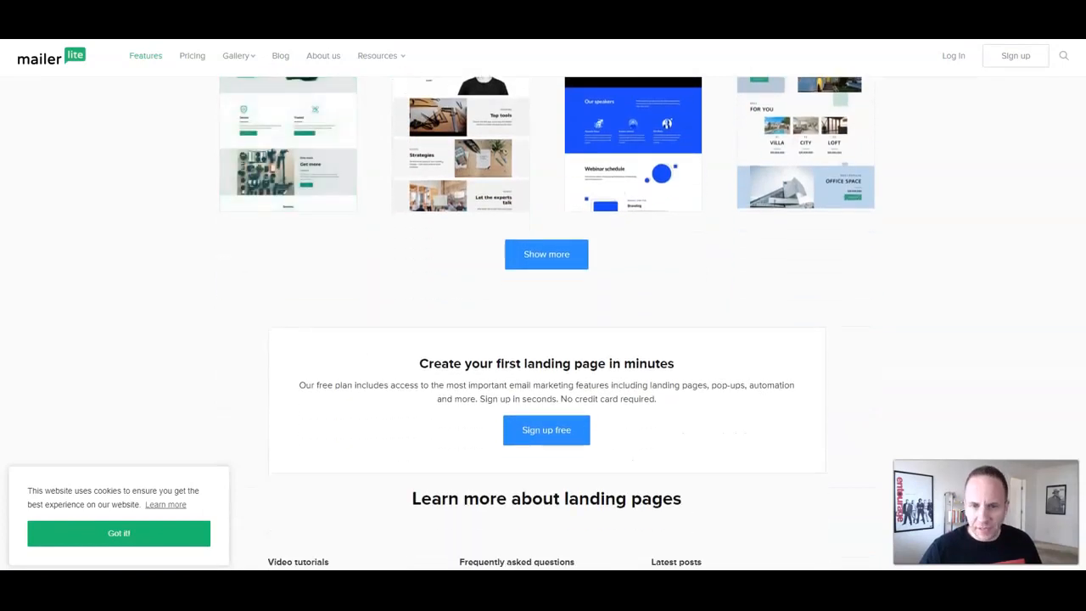
pyautogui.scroll(3, 543, 322)
pyautogui.rightClick(776, 328)
# Step: Open the Domus Gallery real-estate example, scroll through it, and return to the examples list
pyautogui.click(814, 338)
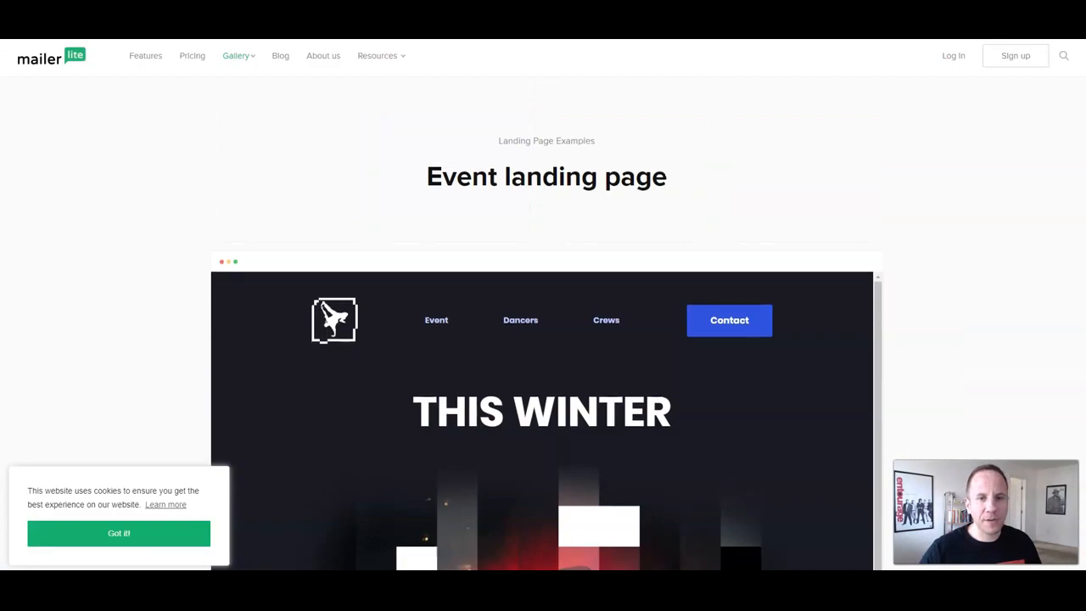
pyautogui.scroll(-8, 543, 322)
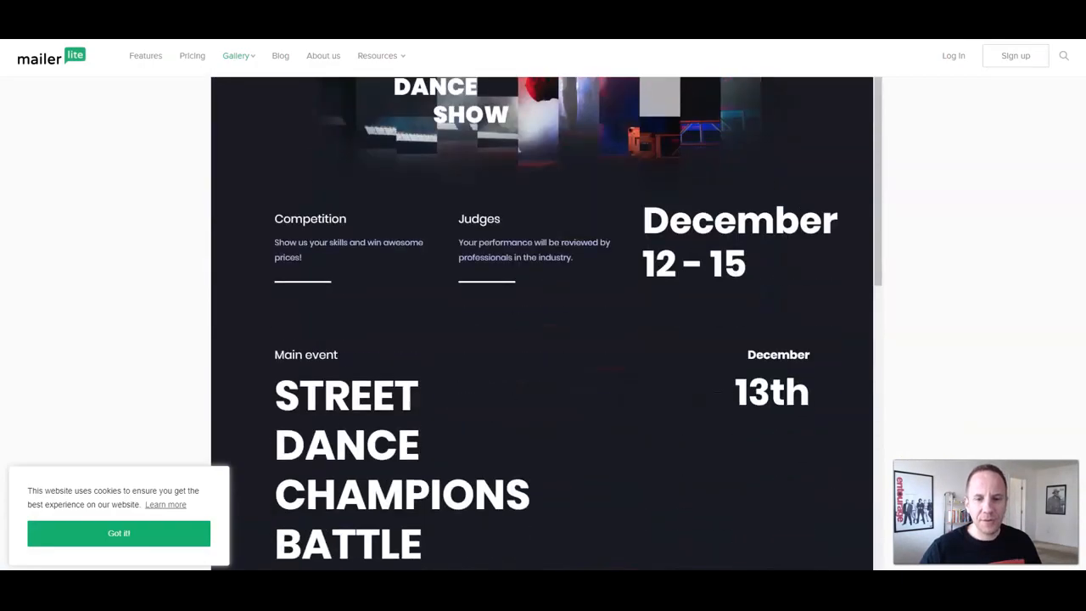
pyautogui.scroll(-12, 543, 322)
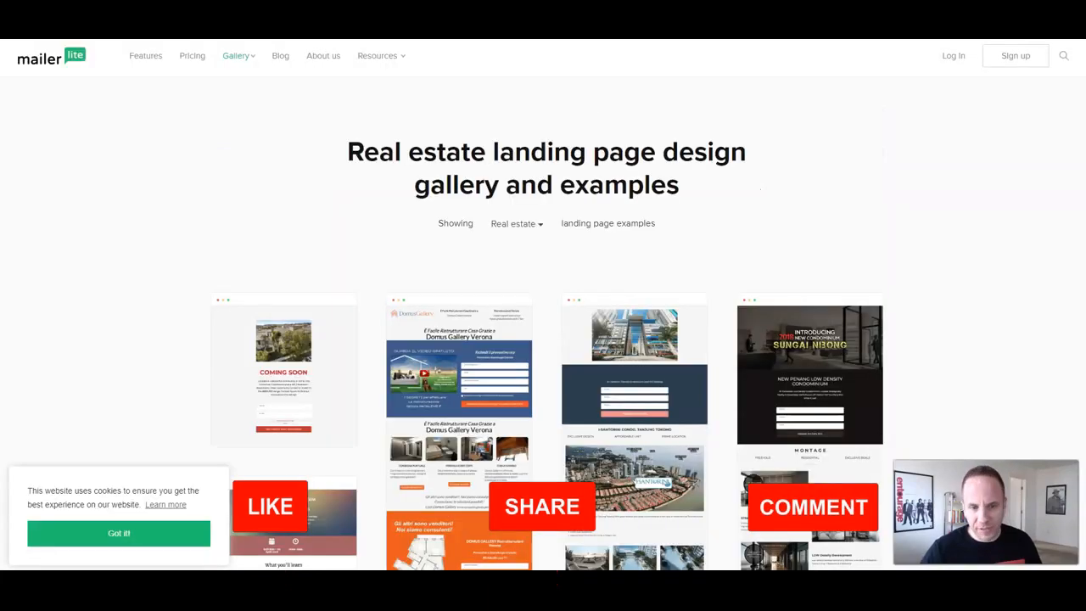
pyautogui.scroll(-2, 543, 339)
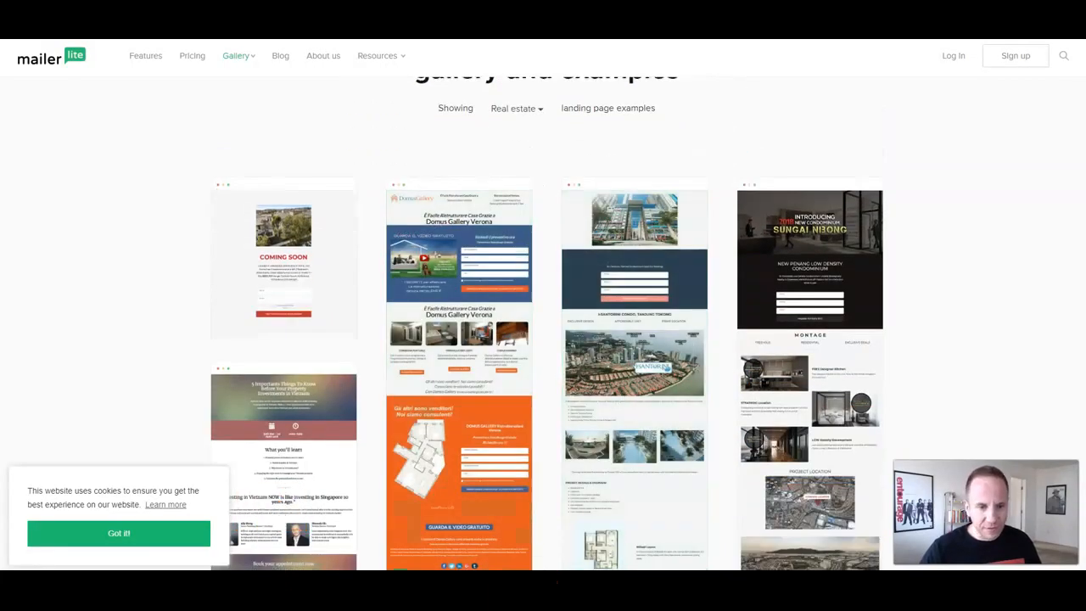
pyautogui.scroll(-2, 543, 322)
pyautogui.click(481, 219)
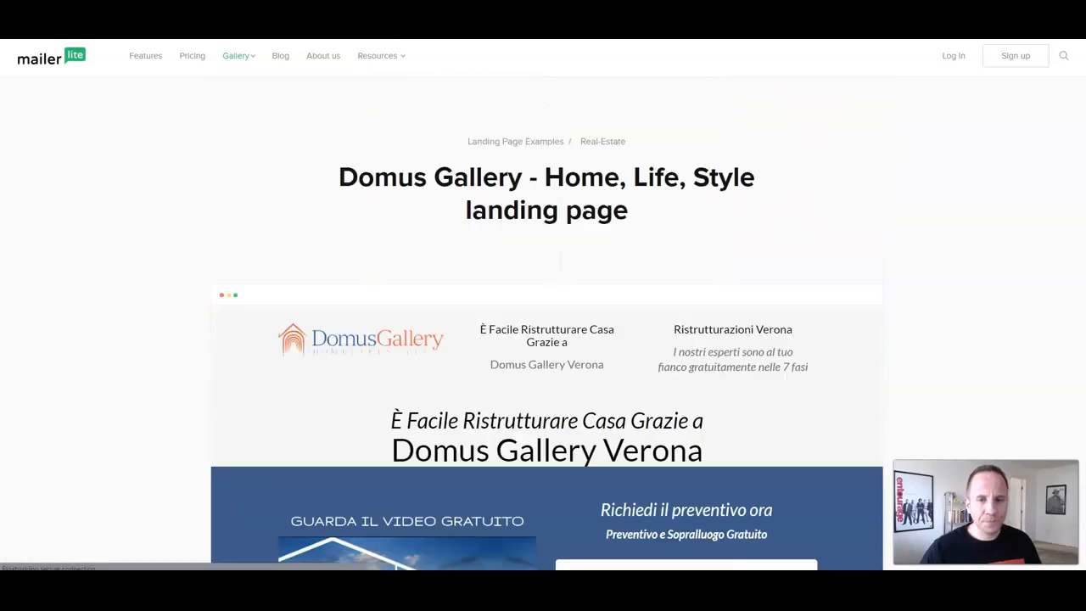
pyautogui.scroll(-4, 547, 323)
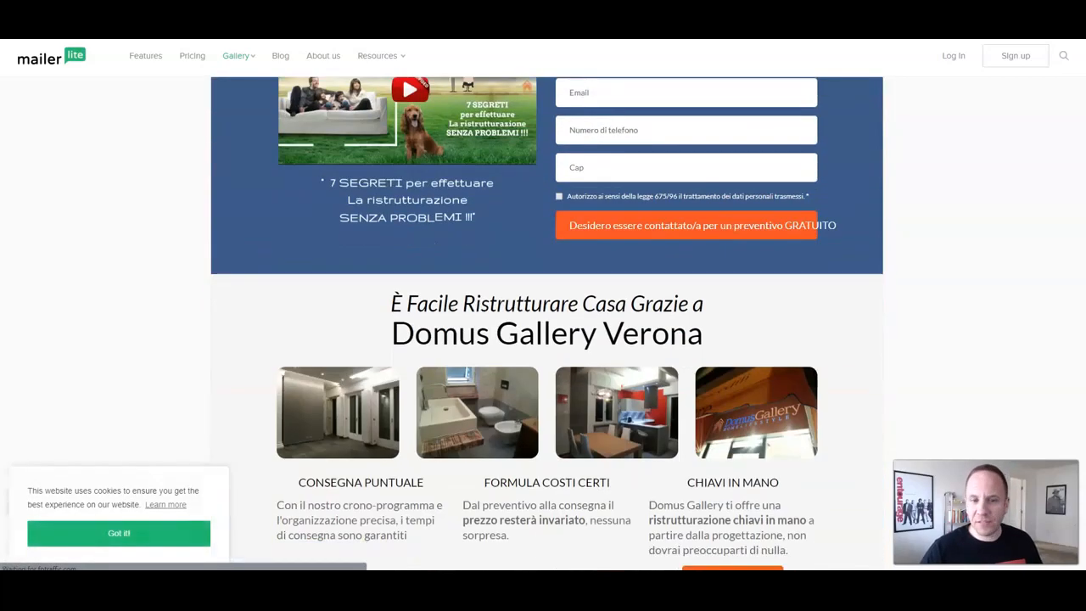
pyautogui.scroll(-10, 547, 322)
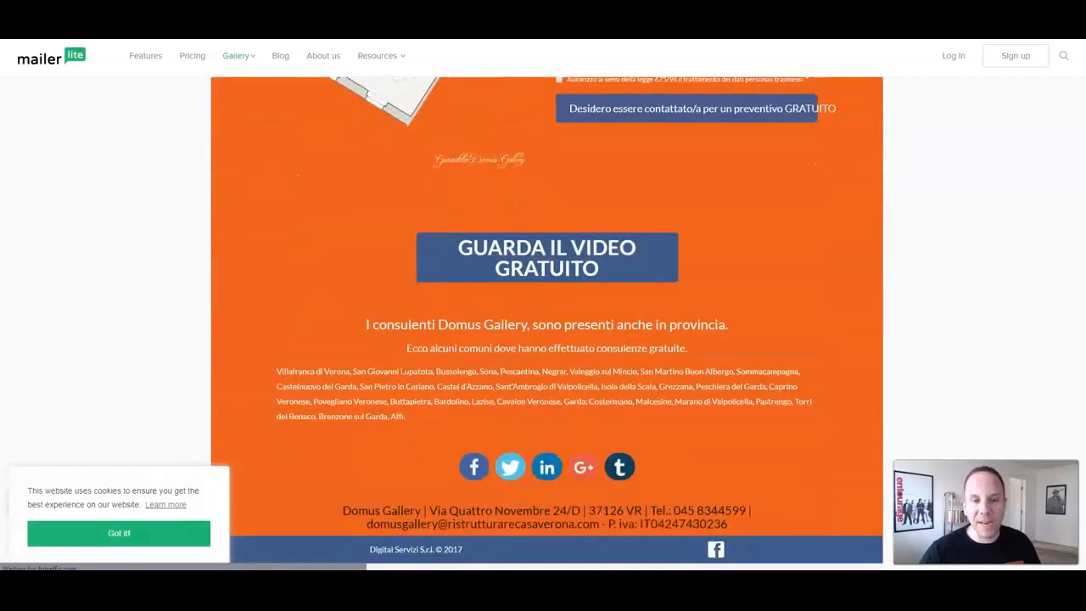
pyautogui.scroll(15, 547, 322)
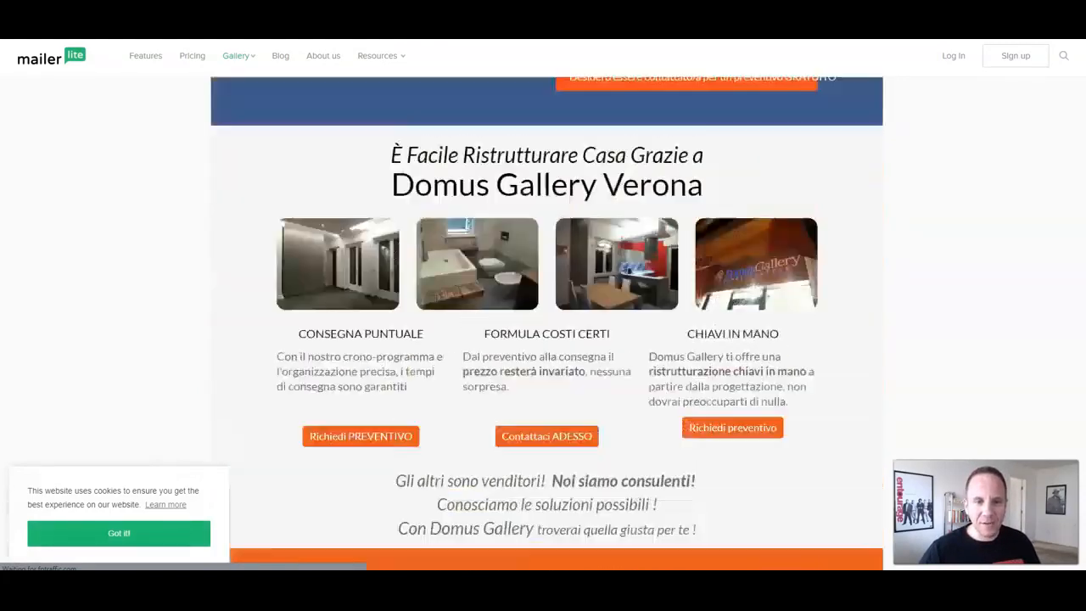
pyautogui.scroll(4, 548, 323)
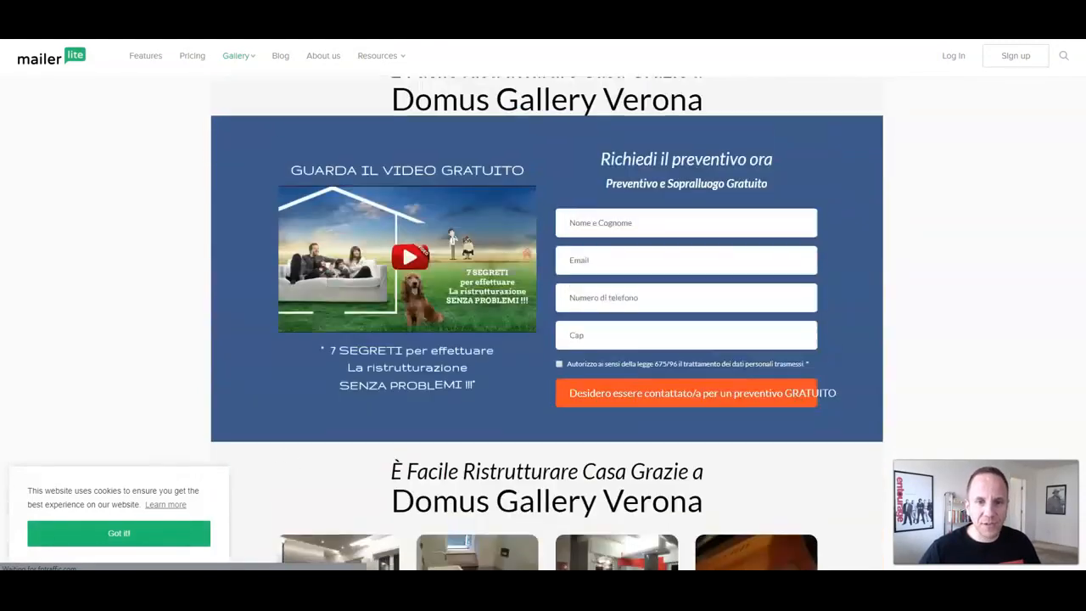
pyautogui.scroll(3, 547, 323)
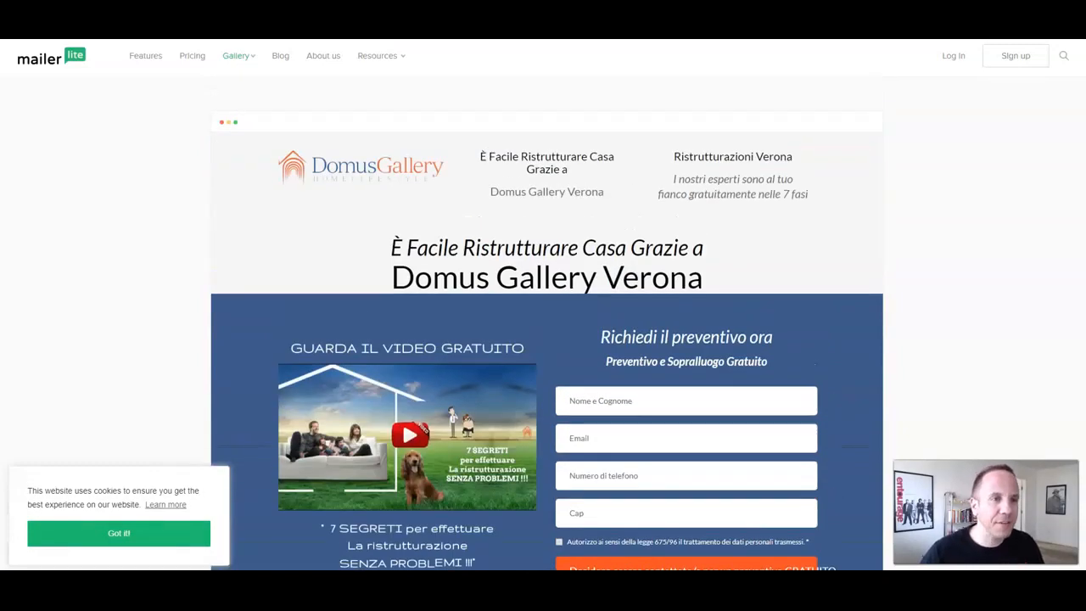
pyautogui.hotkey('alt', 'Left')
# Step: Open the Blogger landing page example and scroll through its preview
pyautogui.scroll(-2, 486, 212)
pyautogui.click(486, 213)
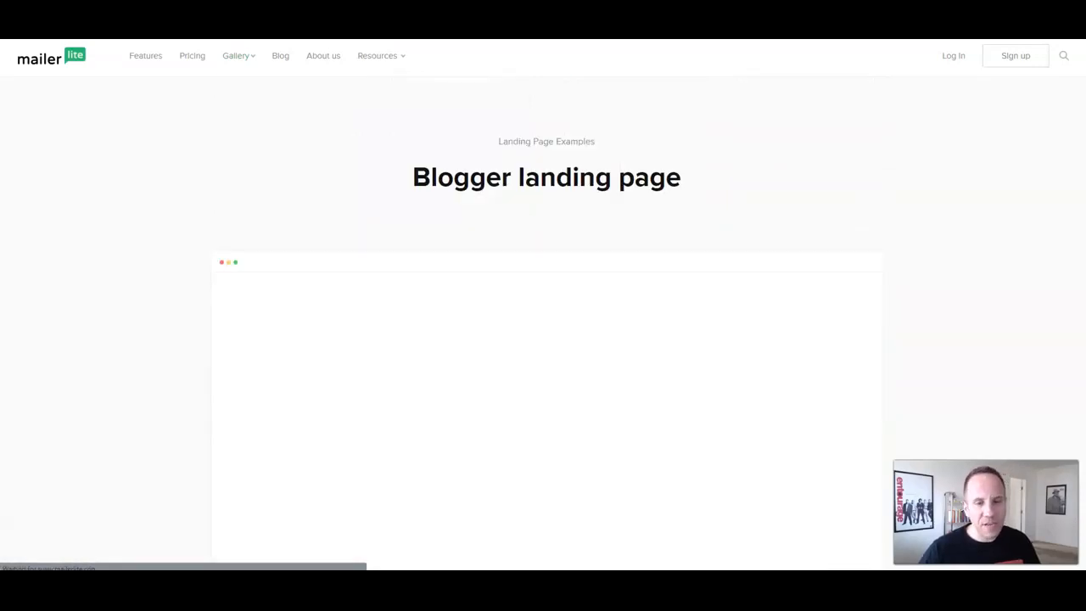
pyautogui.scroll(-2, 543, 340)
pyautogui.scroll(-8, 547, 363)
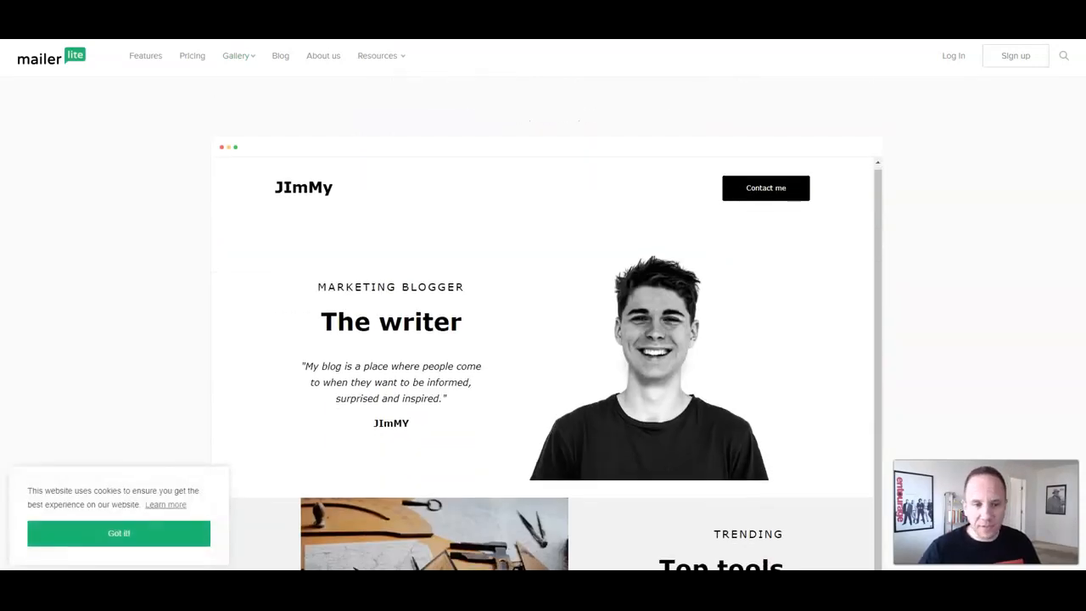
pyautogui.scroll(-5, 547, 363)
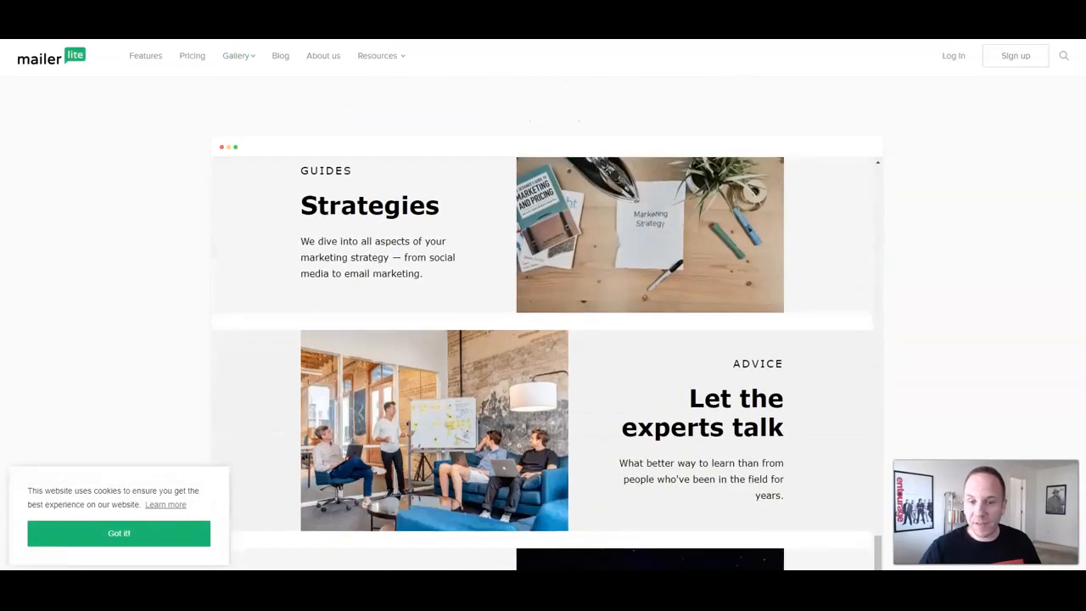
pyautogui.scroll(-3, 543, 322)
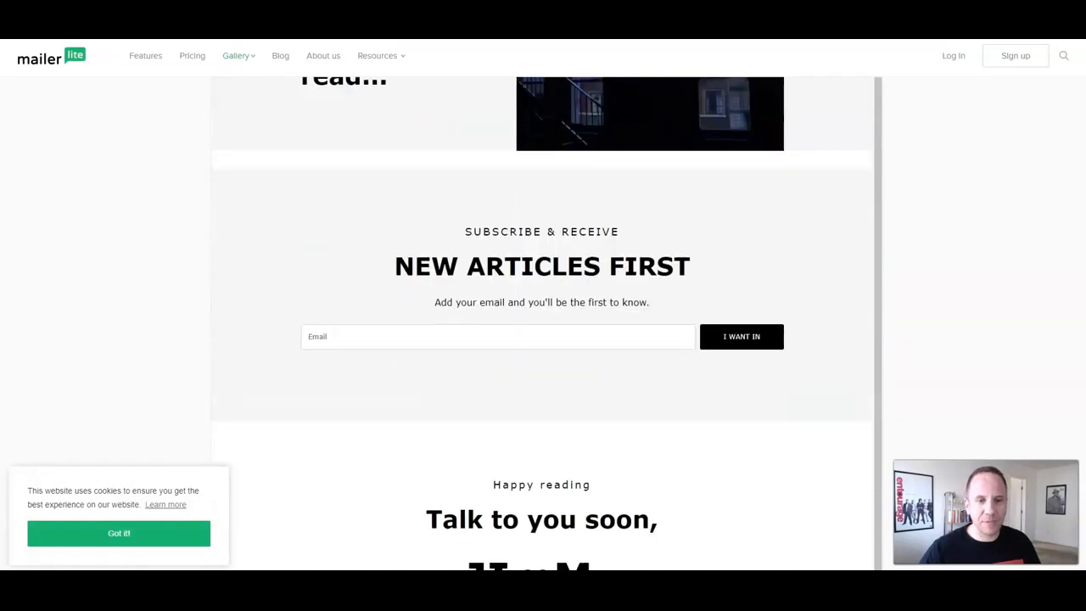
pyautogui.scroll(6, 543, 322)
pyautogui.scroll(-5, 547, 323)
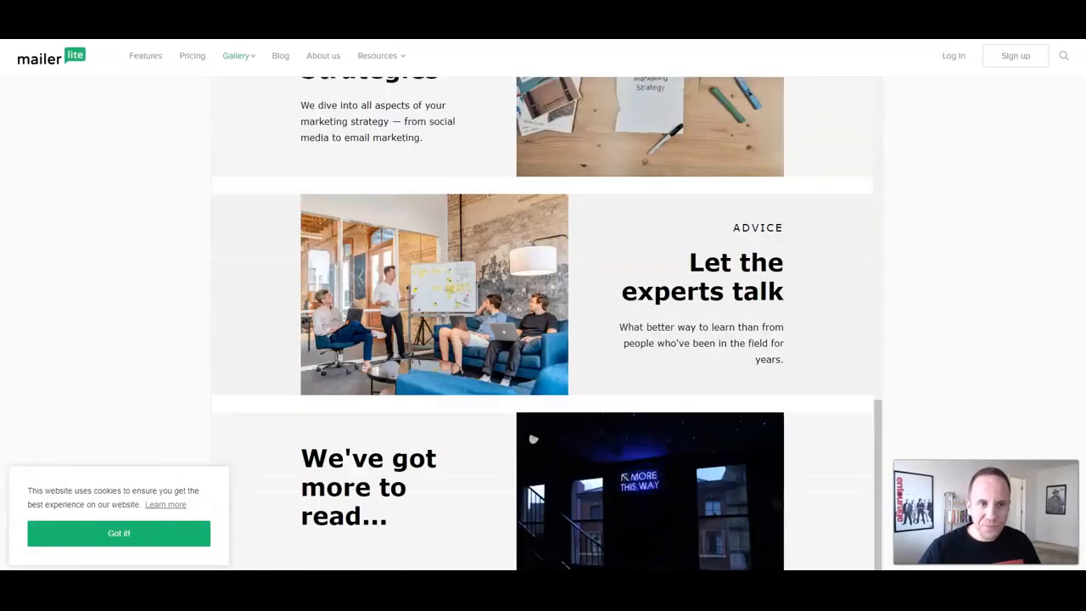
pyautogui.scroll(-8, 543, 323)
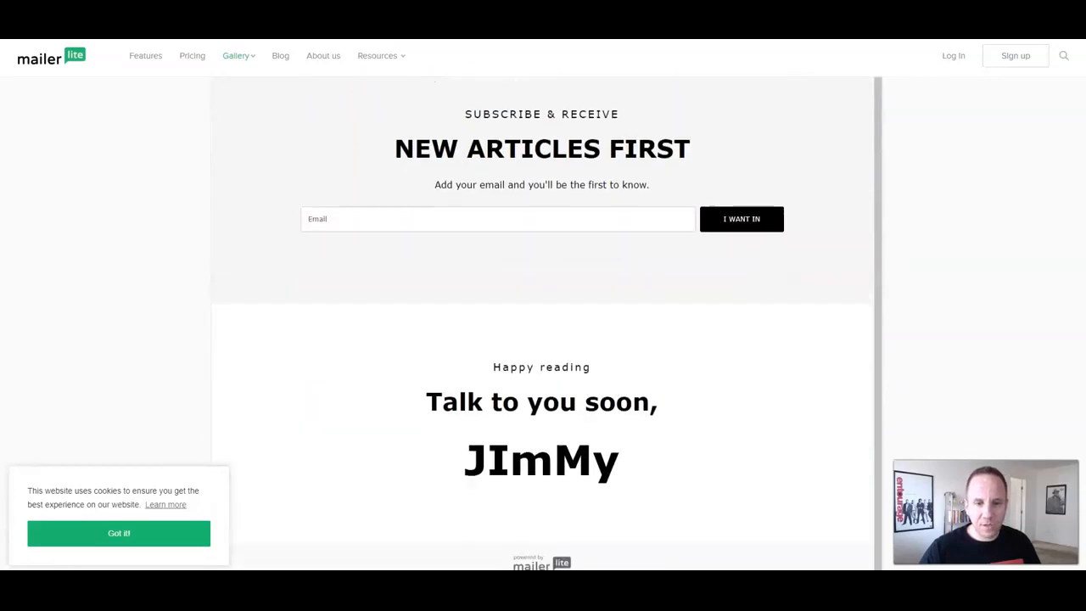
pyautogui.scroll(3, 543, 323)
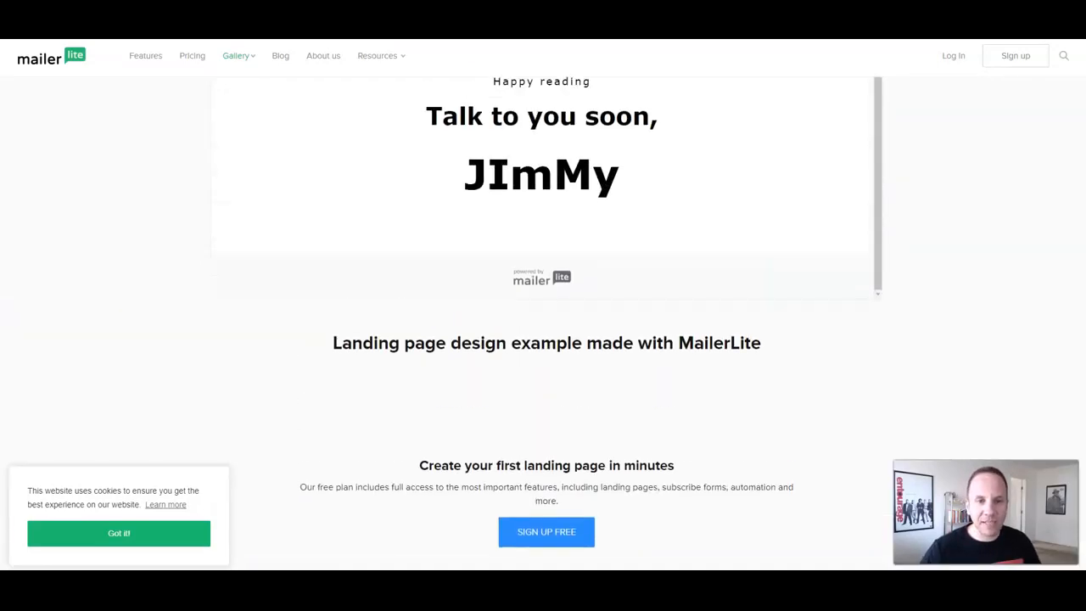
pyautogui.scroll(5, 543, 186)
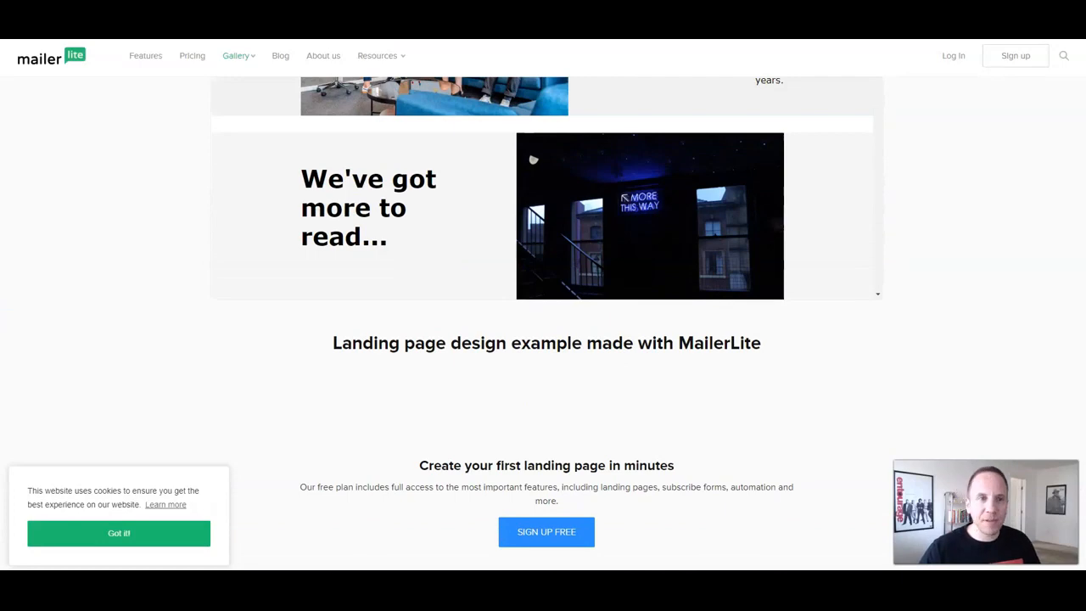
pyautogui.scroll(6, 543, 323)
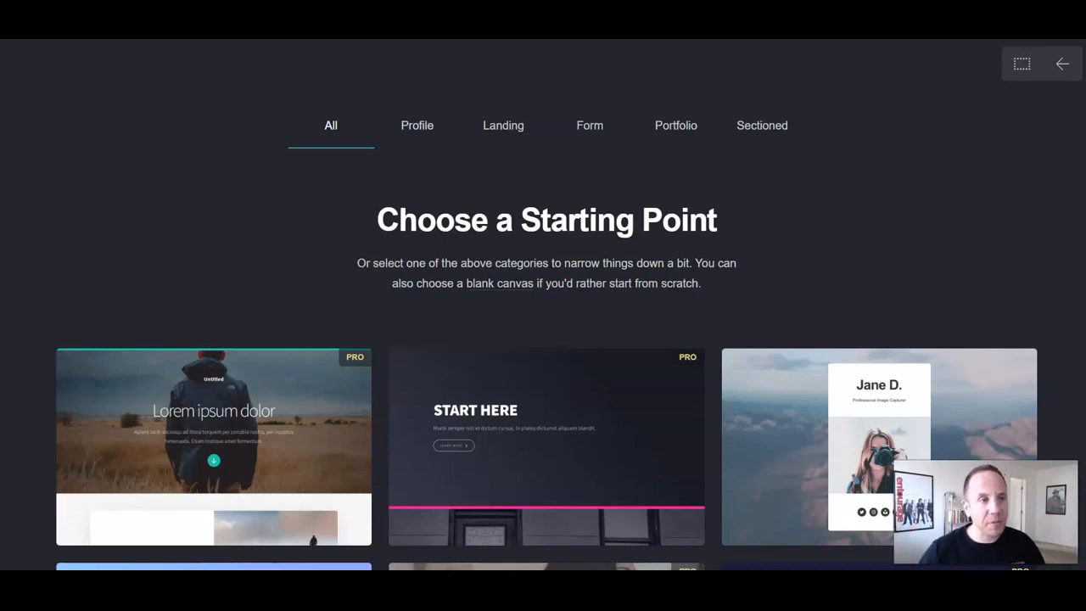
# Step: Scroll the Carrd template gallery and filter it to the Profile templates
pyautogui.scroll(-2, 214, 339)
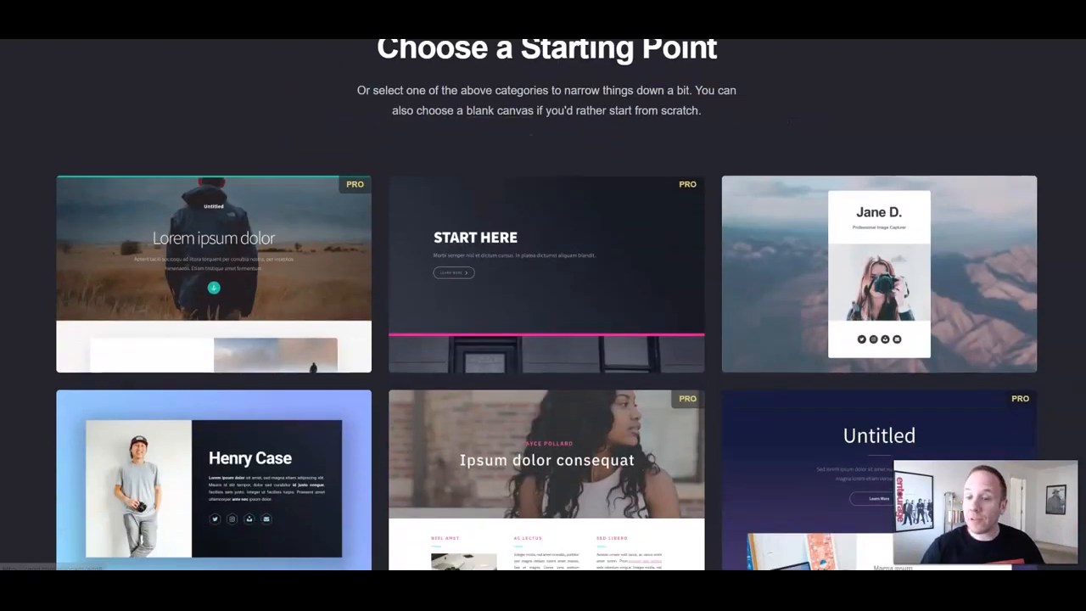
pyautogui.scroll(-7, 214, 289)
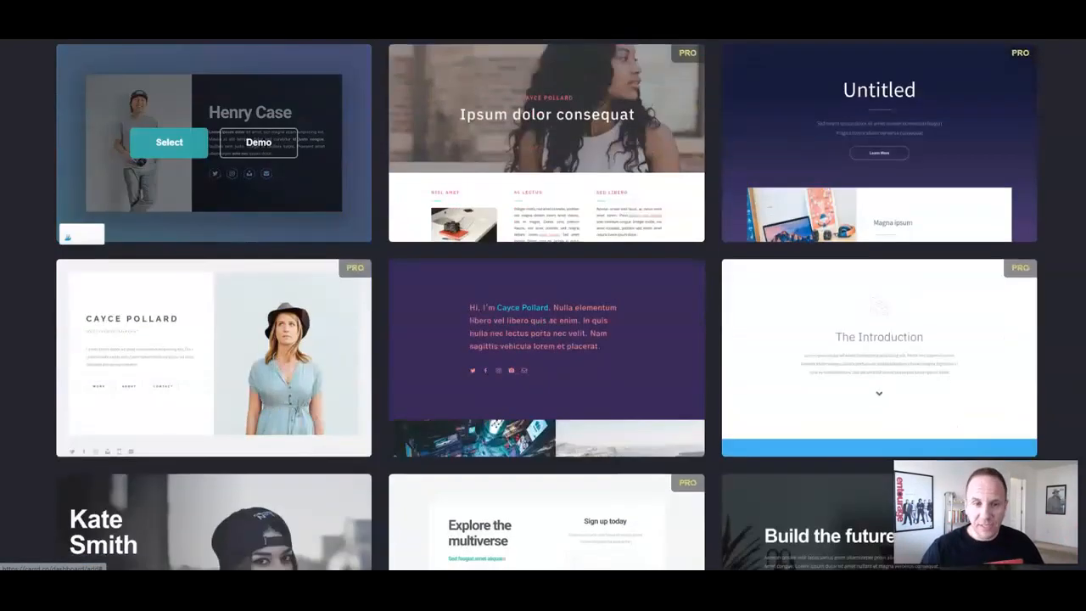
pyautogui.scroll(-3, 213, 340)
pyautogui.scroll(12, 213, 339)
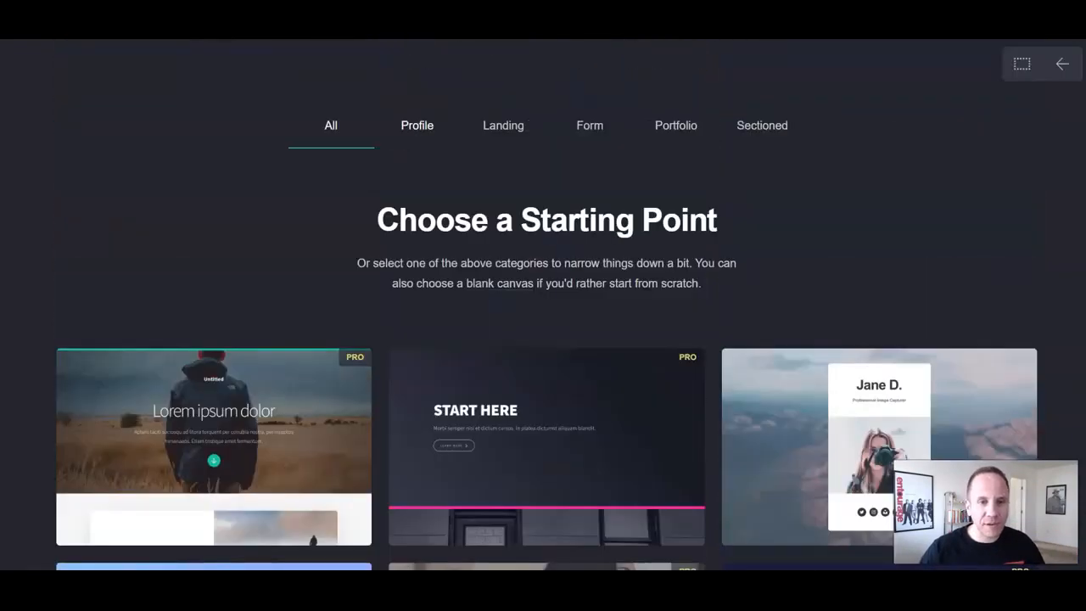
pyautogui.click(416, 126)
pyautogui.scroll(-2, 417, 127)
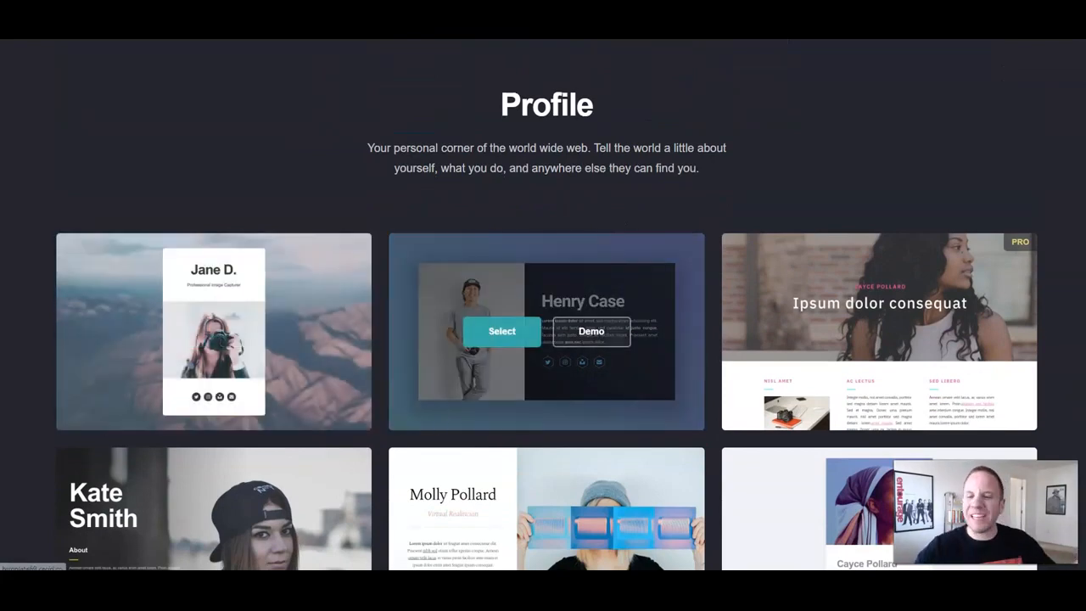
pyautogui.scroll(2, 591, 331)
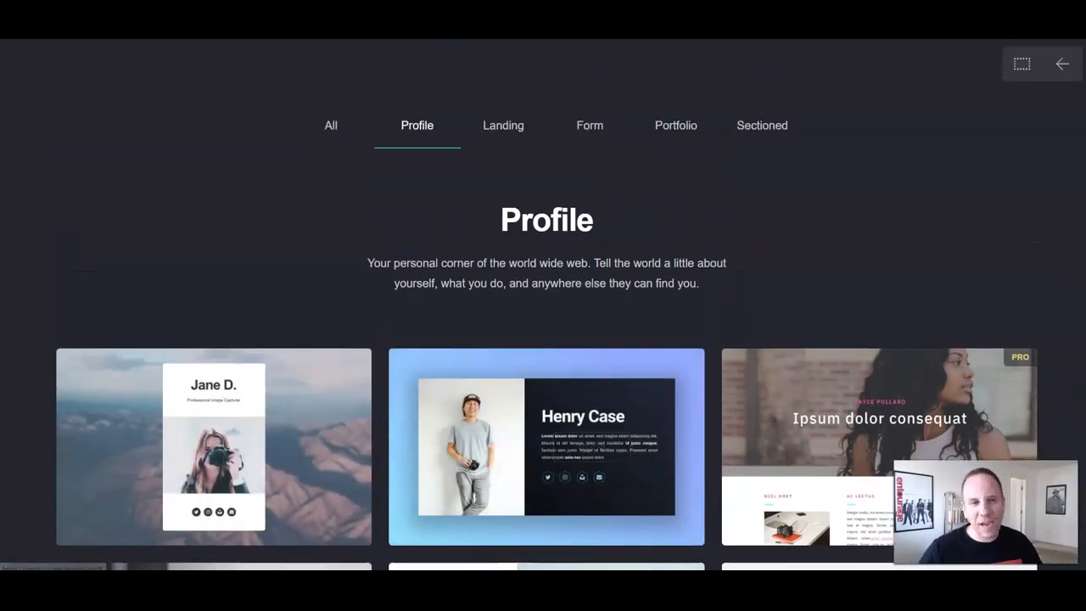
# Step: Browse the Landing templates, then switch to the Form category's sign-up designs
pyautogui.click(503, 125)
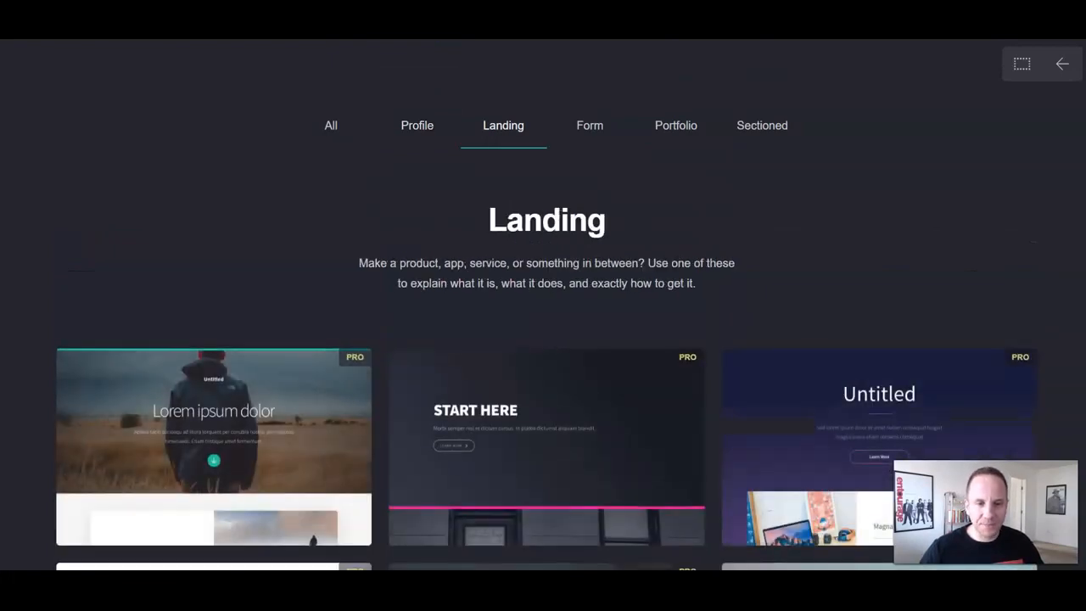
pyautogui.scroll(-2, 546, 305)
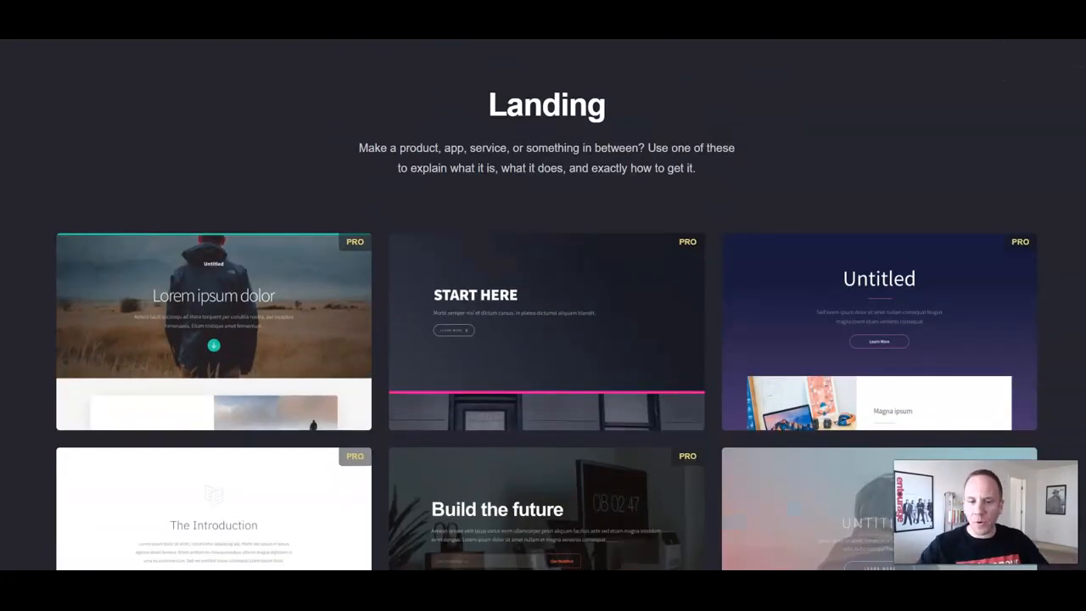
pyautogui.scroll(-13, 546, 255)
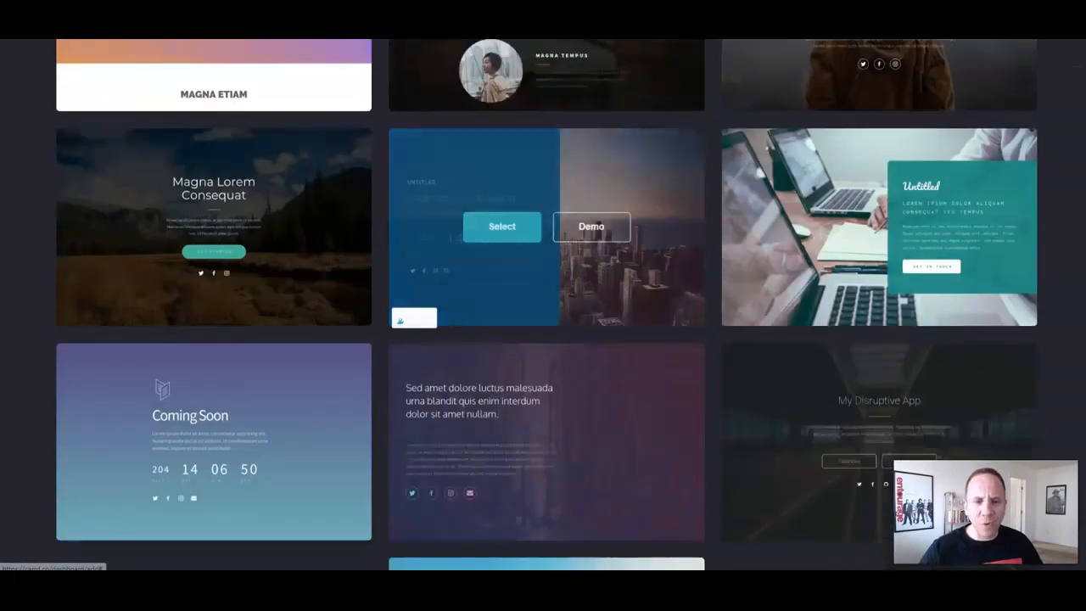
pyautogui.scroll(-3, 547, 254)
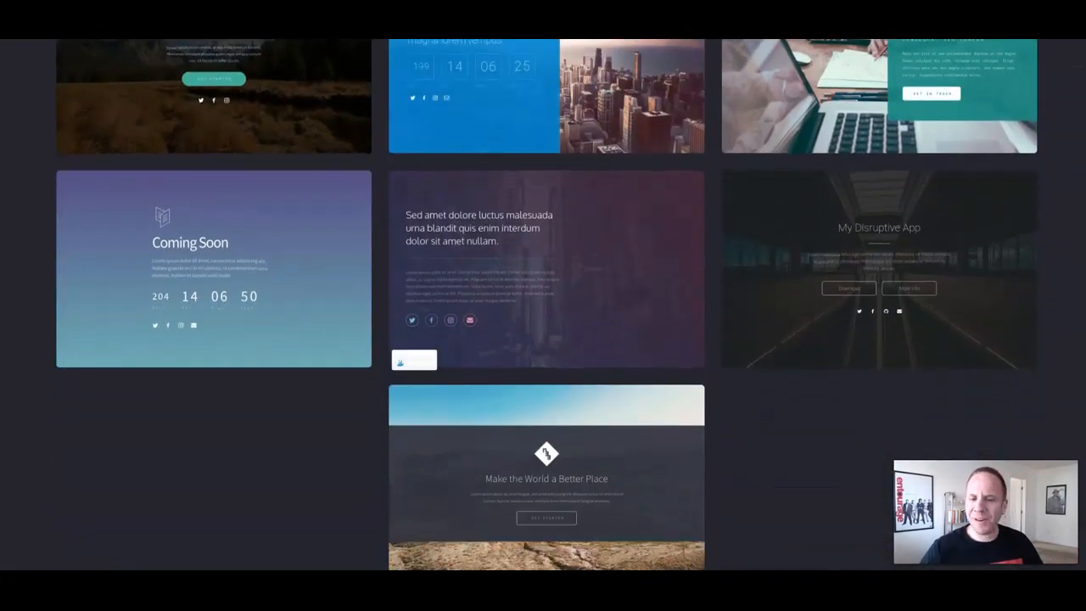
pyautogui.moveTo(502, 269)
pyautogui.scroll(-2, 502, 269)
pyautogui.scroll(17, 502, 269)
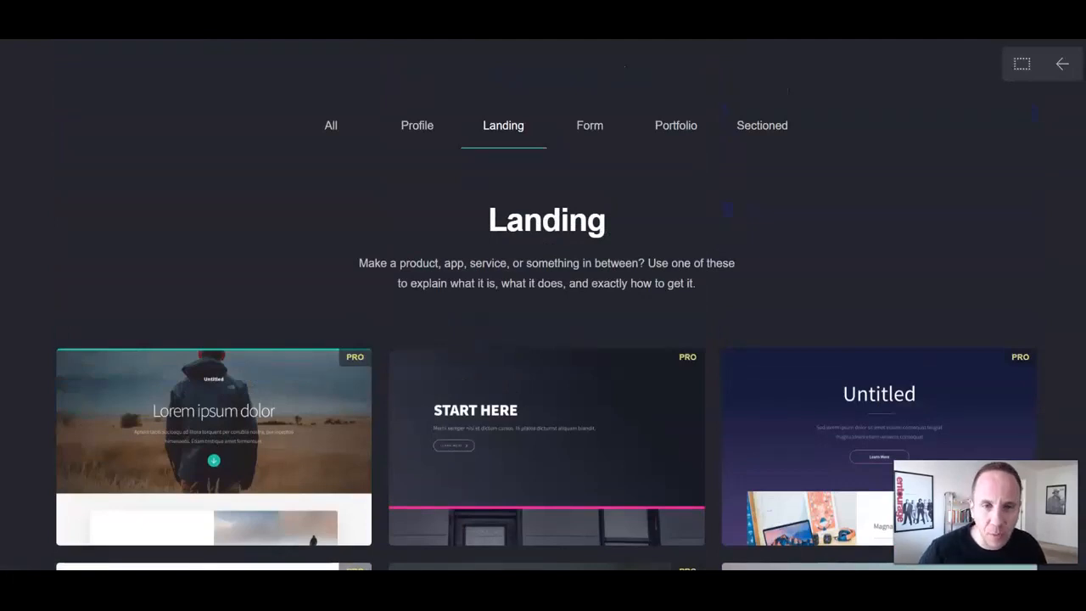
pyautogui.click(589, 126)
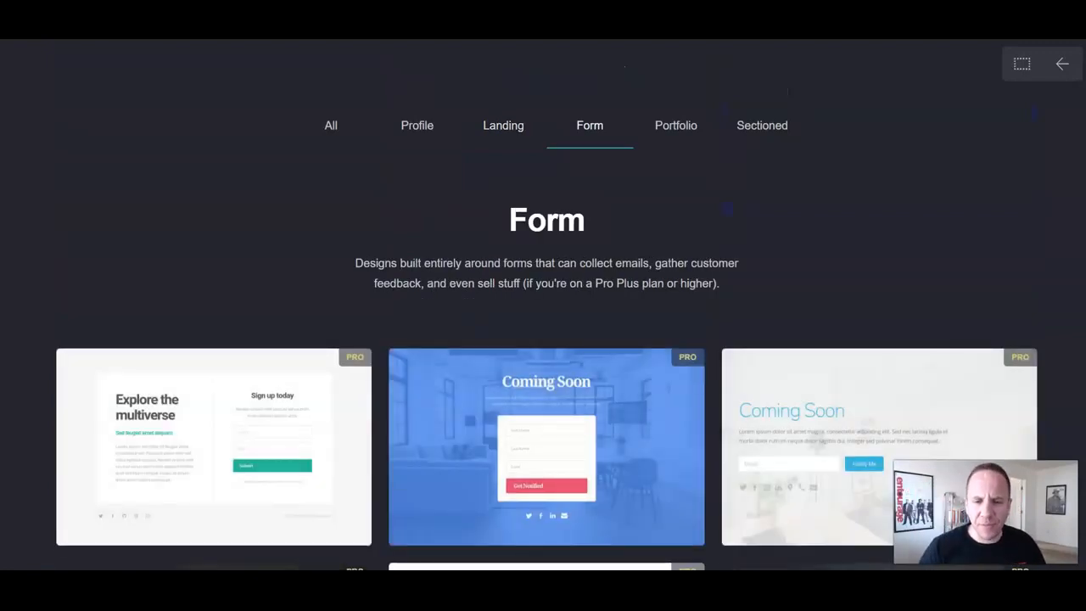
pyautogui.scroll(-2, 546, 390)
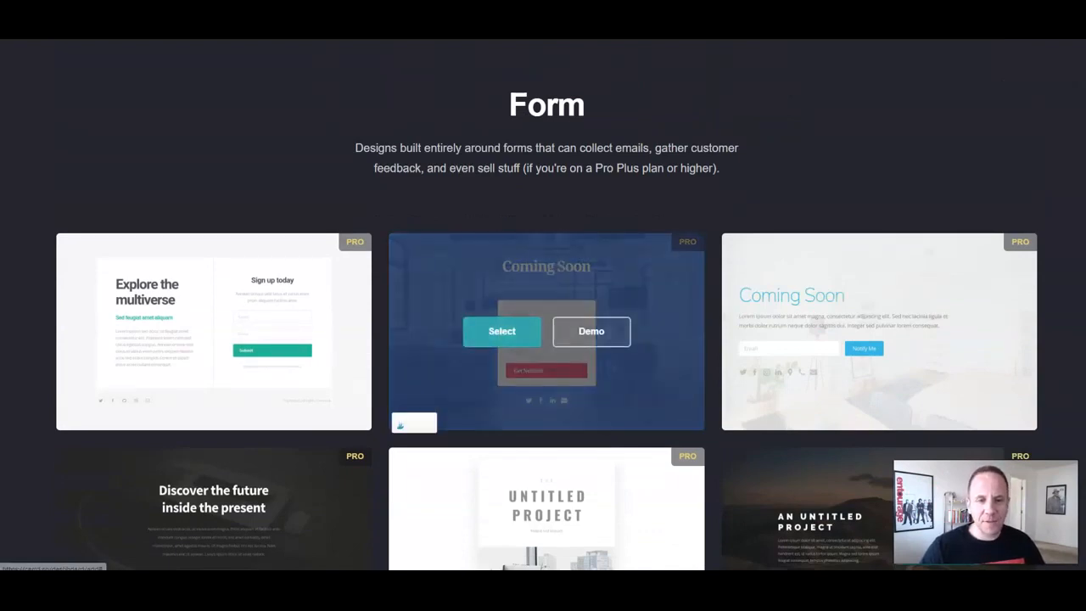
# Step: Open the Coming Soon template's live demo and select its Coming Soon heading
pyautogui.click(598, 332)
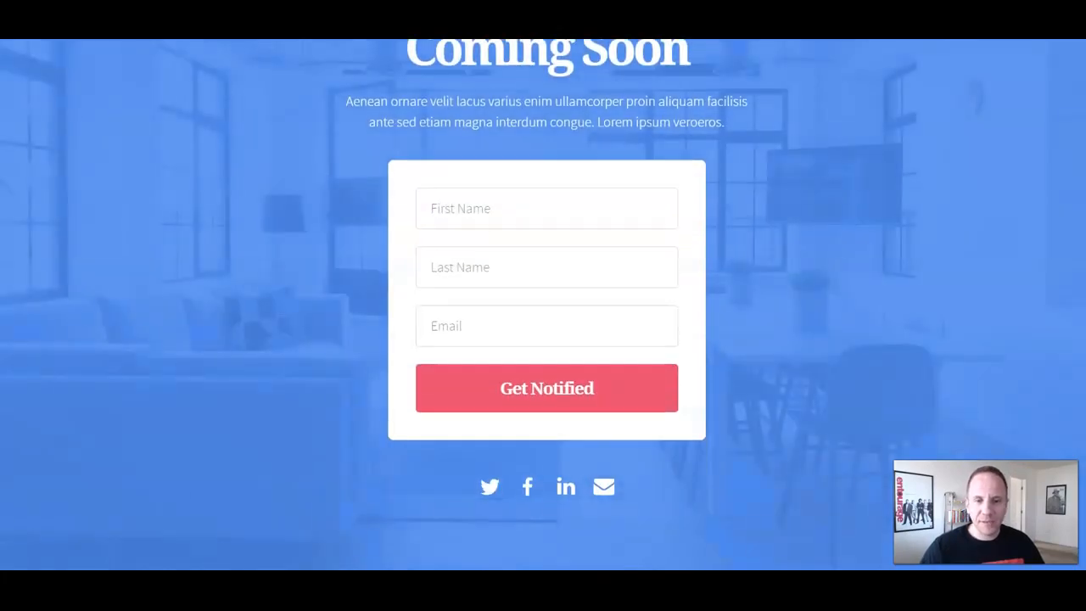
pyautogui.moveTo(505, 133); pyautogui.dragTo(633, 134)
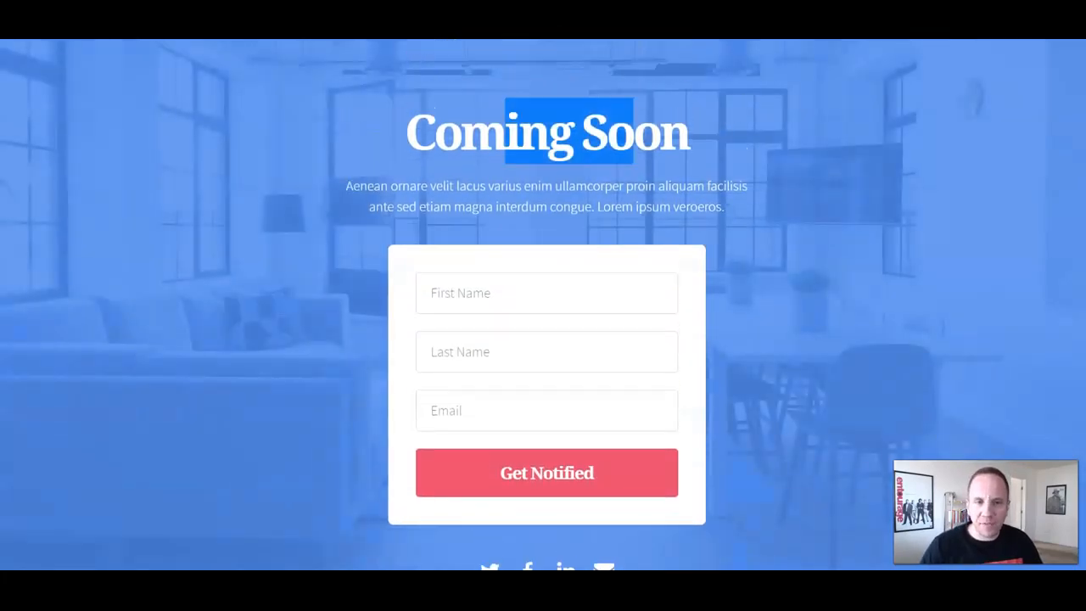
pyautogui.tripleClick(509, 133)
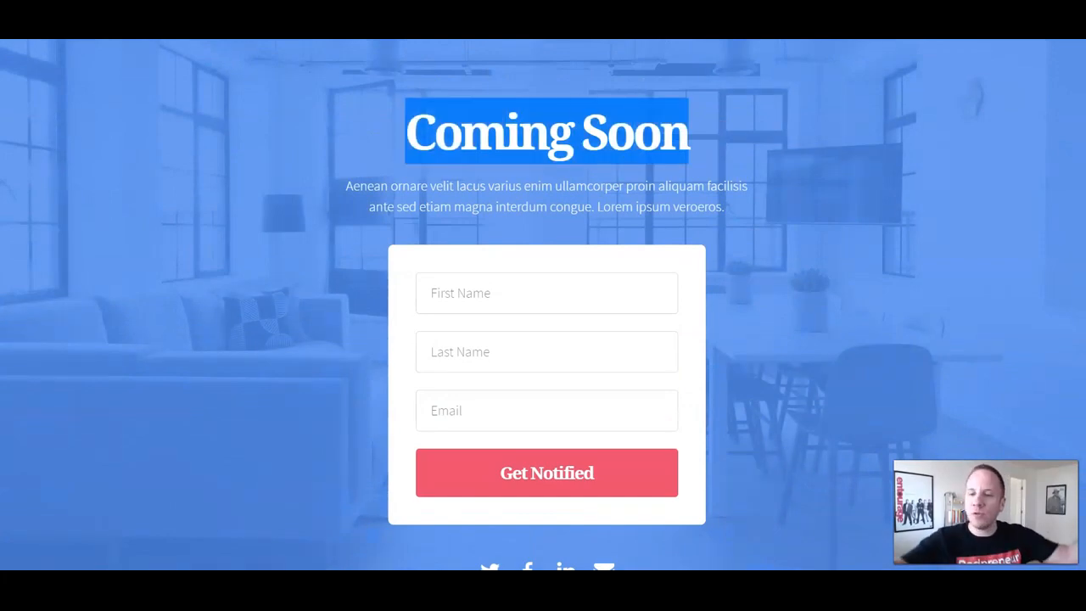
pyautogui.tripleClick(509, 133)
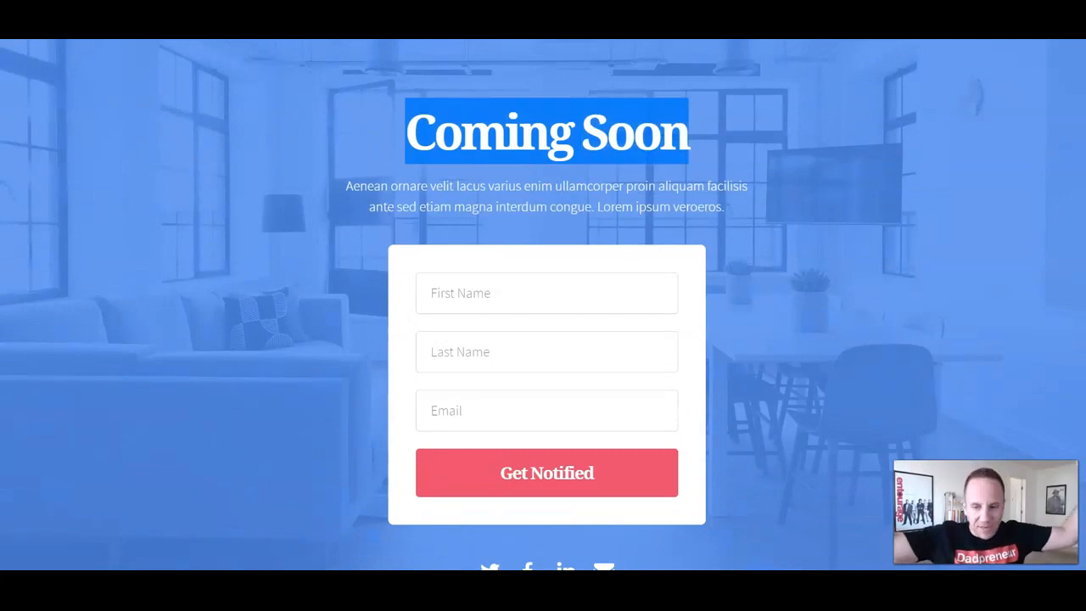
pyautogui.scroll(-1, 600, 464)
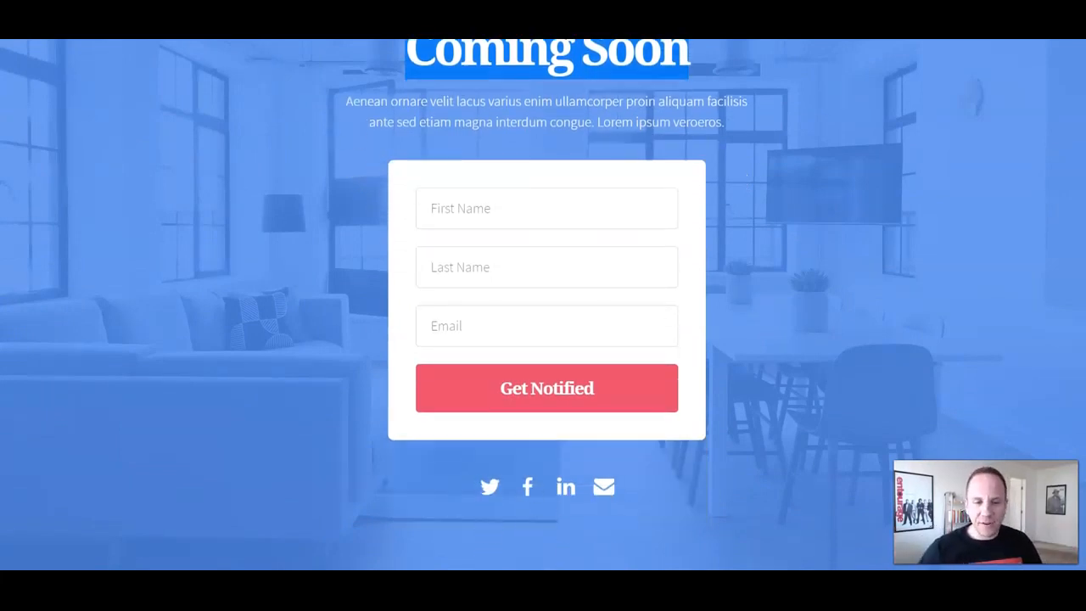
pyautogui.scroll(1, 601, 464)
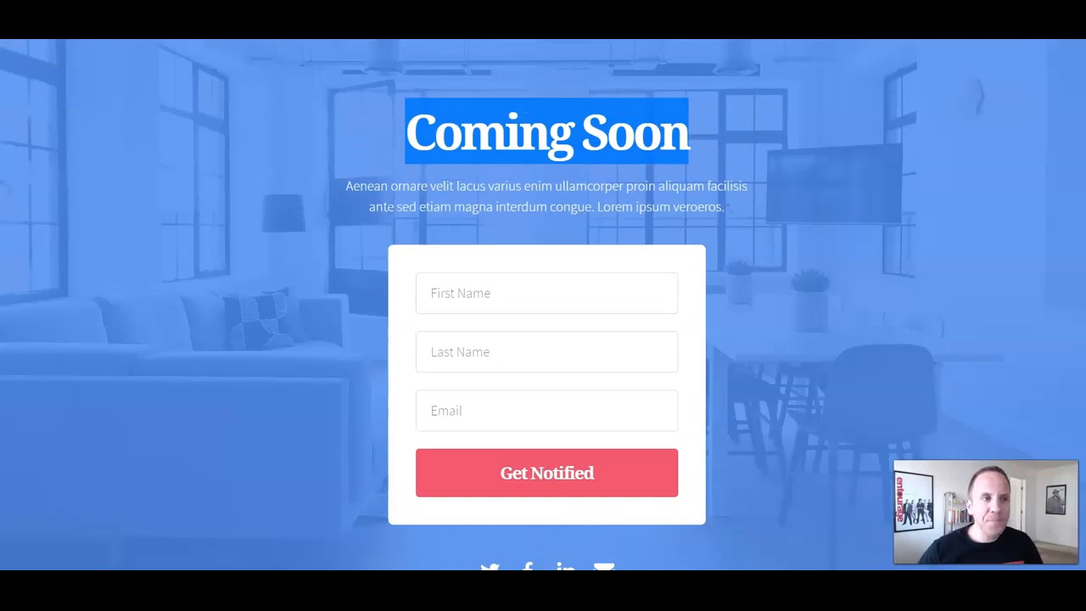
pyautogui.scroll(-1, 546, 339)
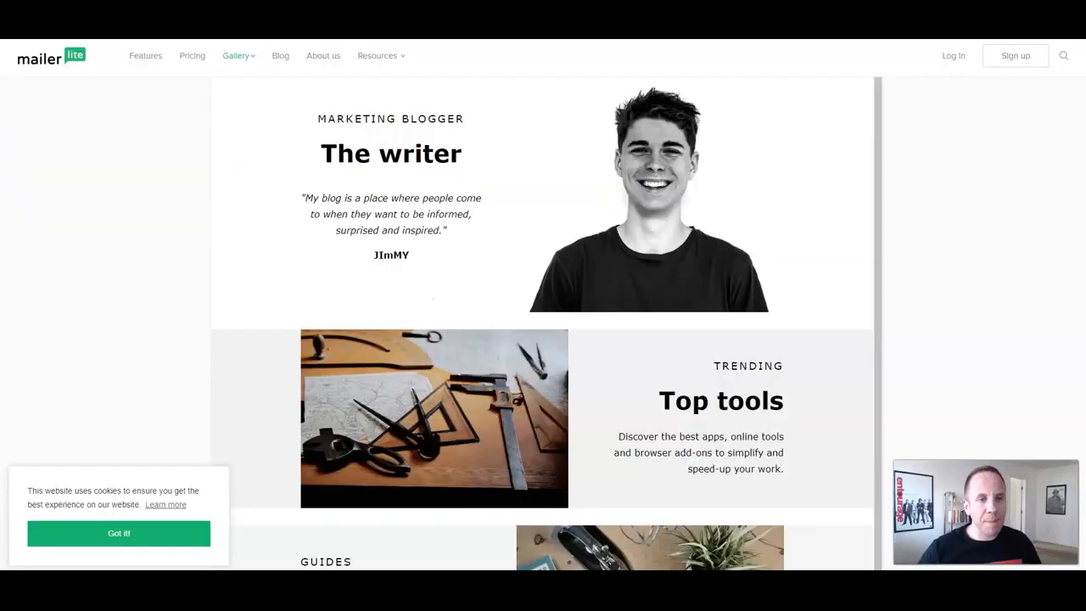
pyautogui.scroll(-4, 543, 322)
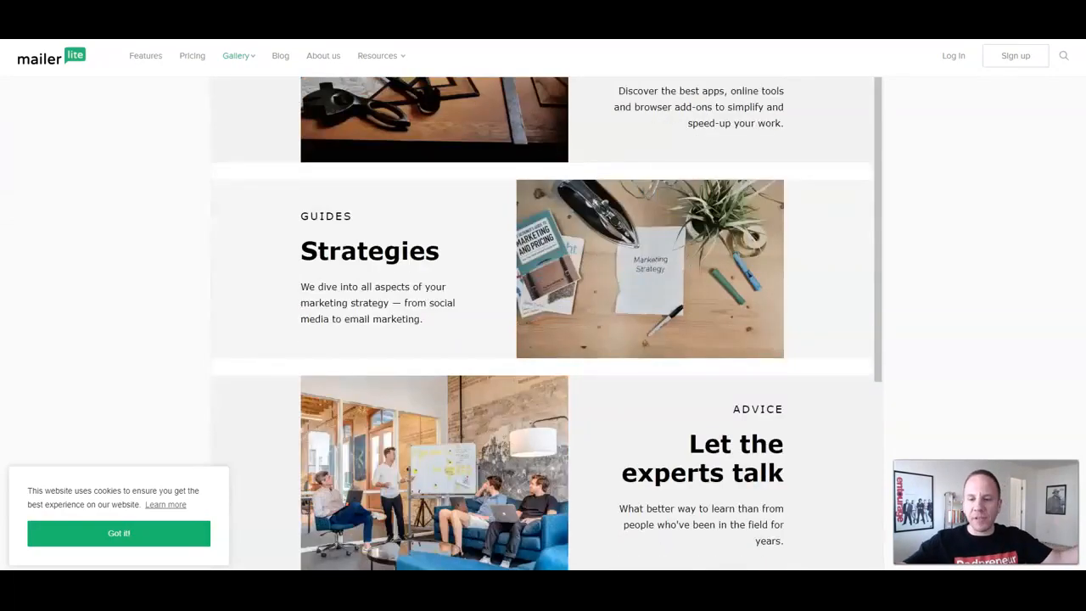
pyautogui.scroll(-7, 543, 322)
pyautogui.scroll(11, 543, 323)
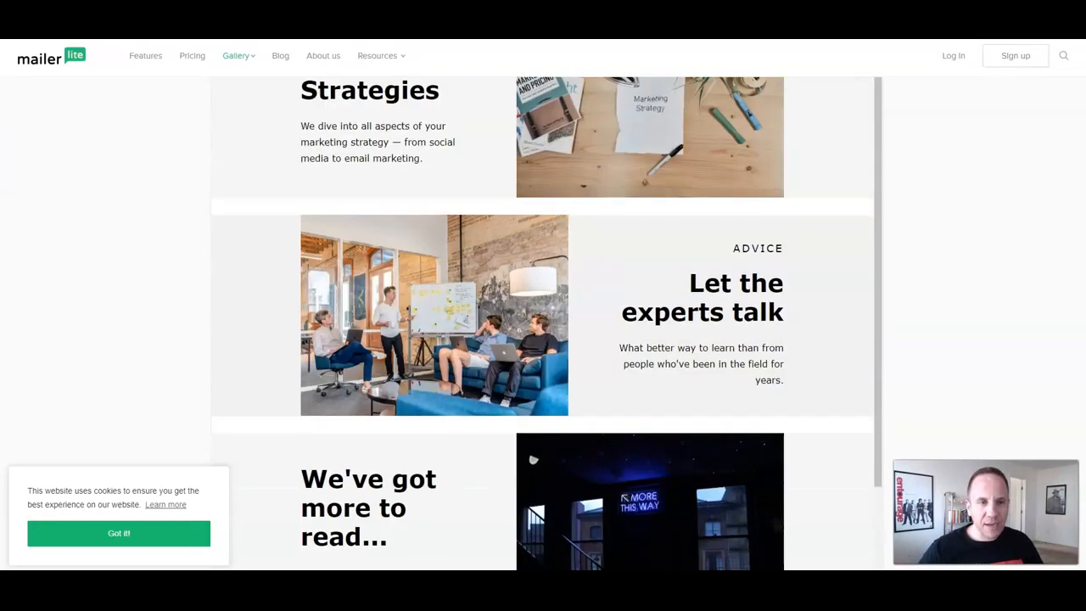
pyautogui.scroll(3, 543, 323)
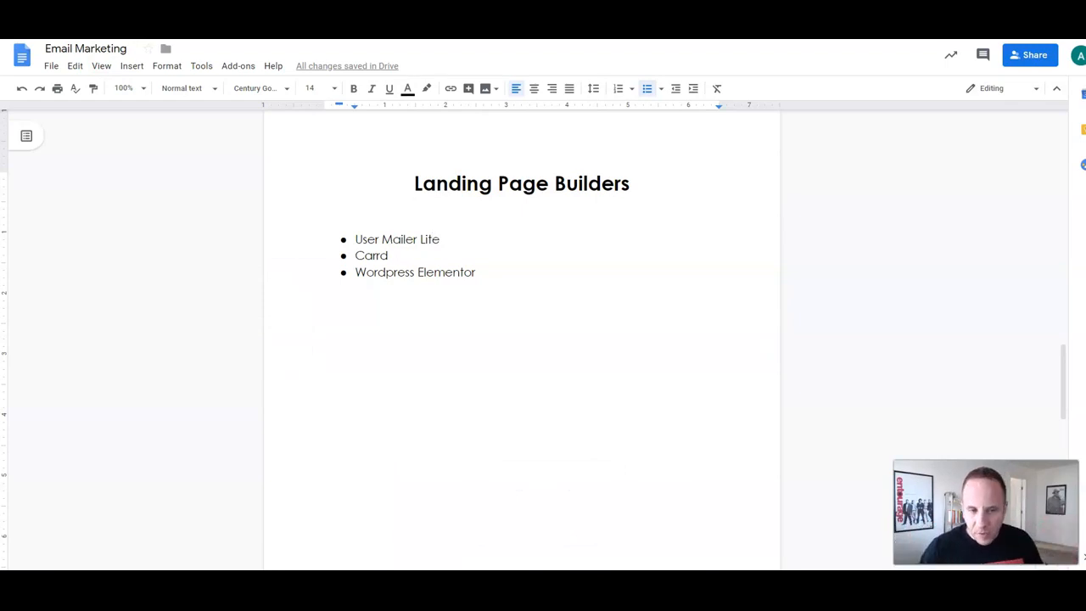
pyautogui.moveTo(377, 272); pyautogui.dragTo(463, 272)
pyautogui.doubleClick(392, 256)
pyautogui.click(401, 239)
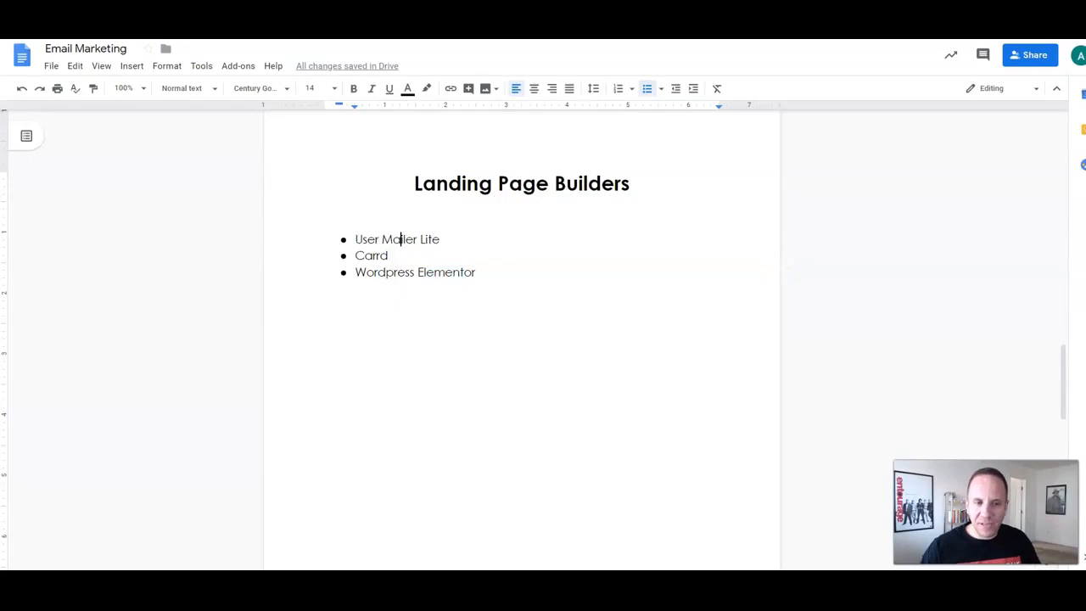
pyautogui.moveTo(389, 255); pyautogui.dragTo(364, 255)
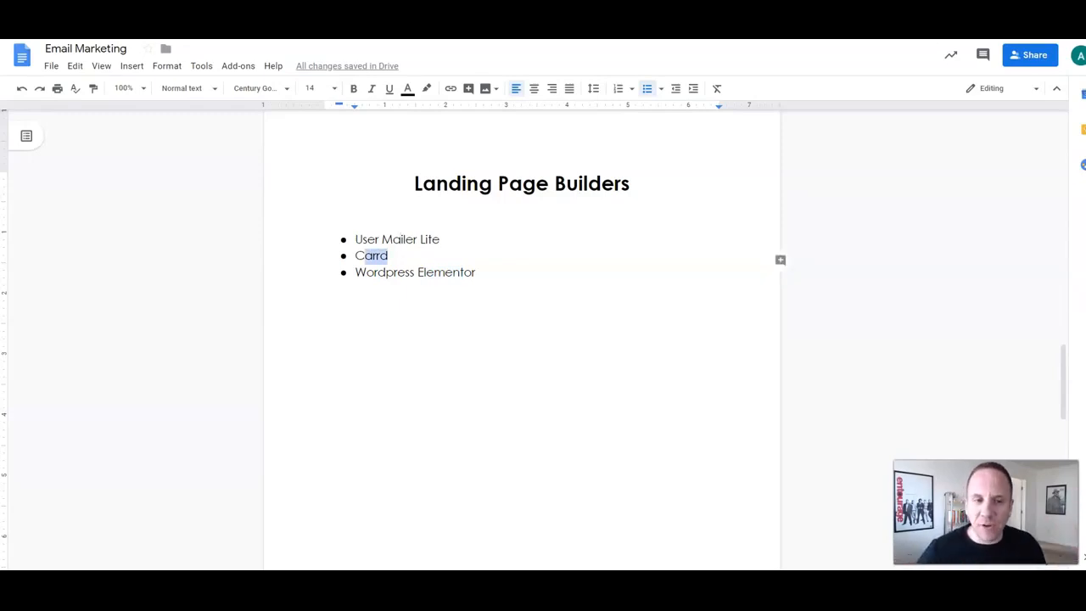
pyautogui.click(379, 272)
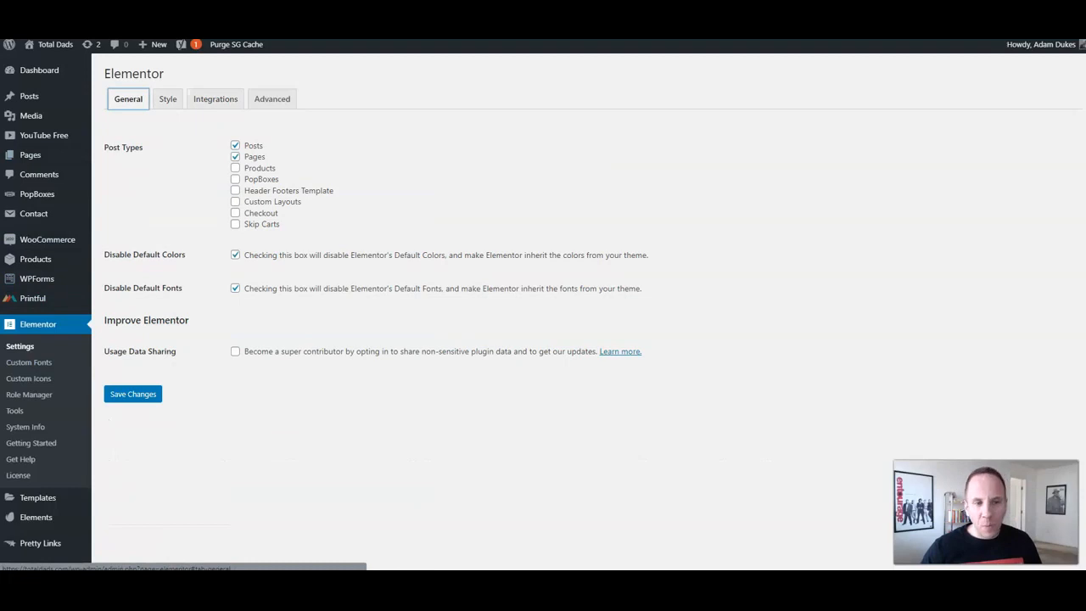
# Step: Open Elementor's Integrations tab and scroll through the MailChimp, Drip and ActiveCampaign settings
pyautogui.click(215, 99)
pyautogui.scroll(-1, 543, 305)
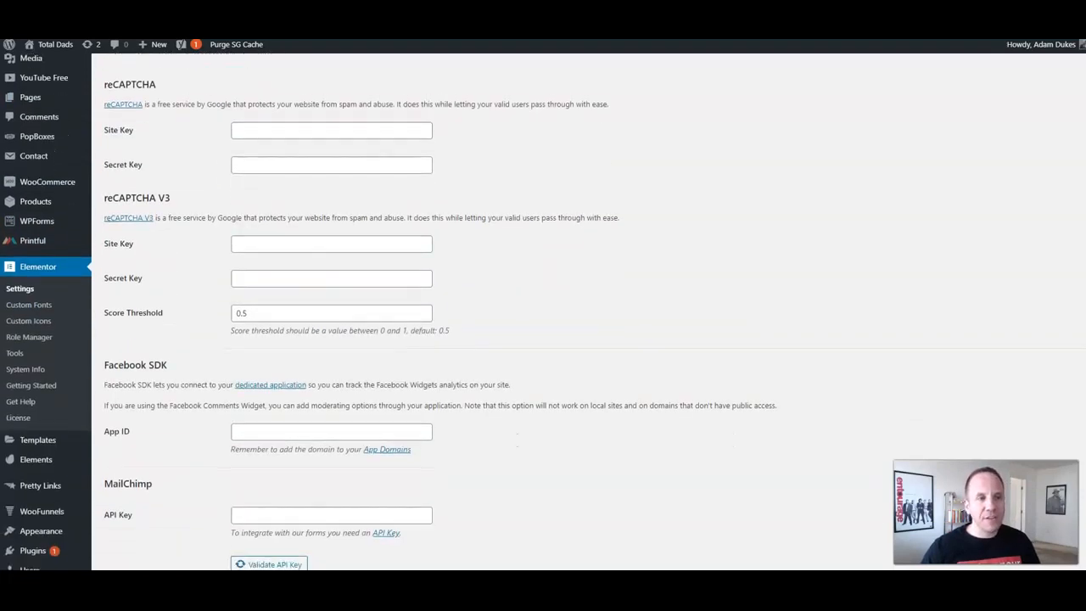
pyautogui.scroll(-2, 543, 305)
pyautogui.scroll(-3, 543, 306)
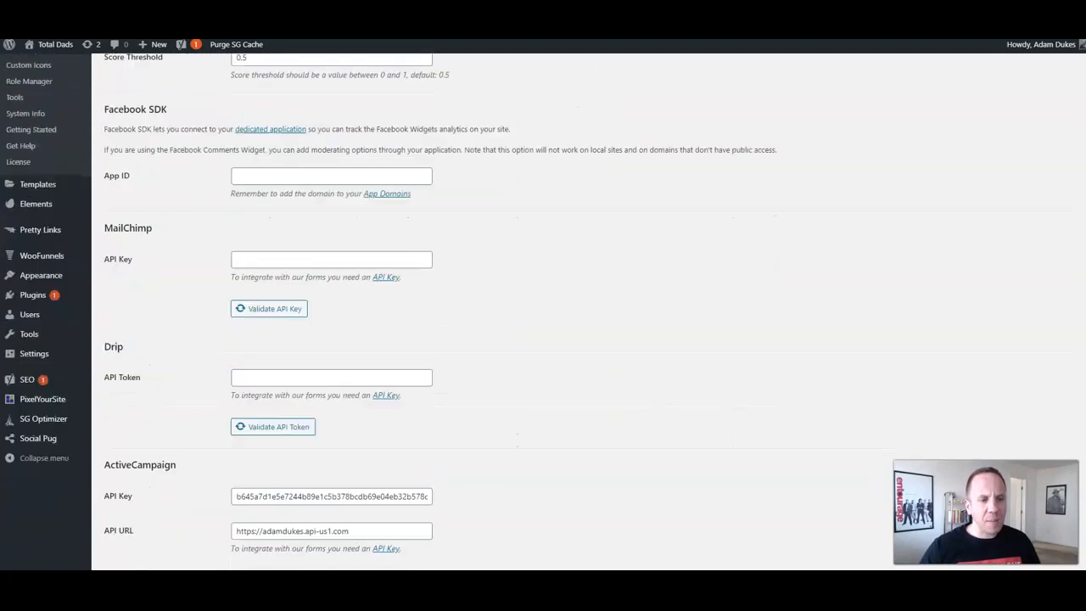
pyautogui.moveTo(112, 196); pyautogui.dragTo(152, 196)
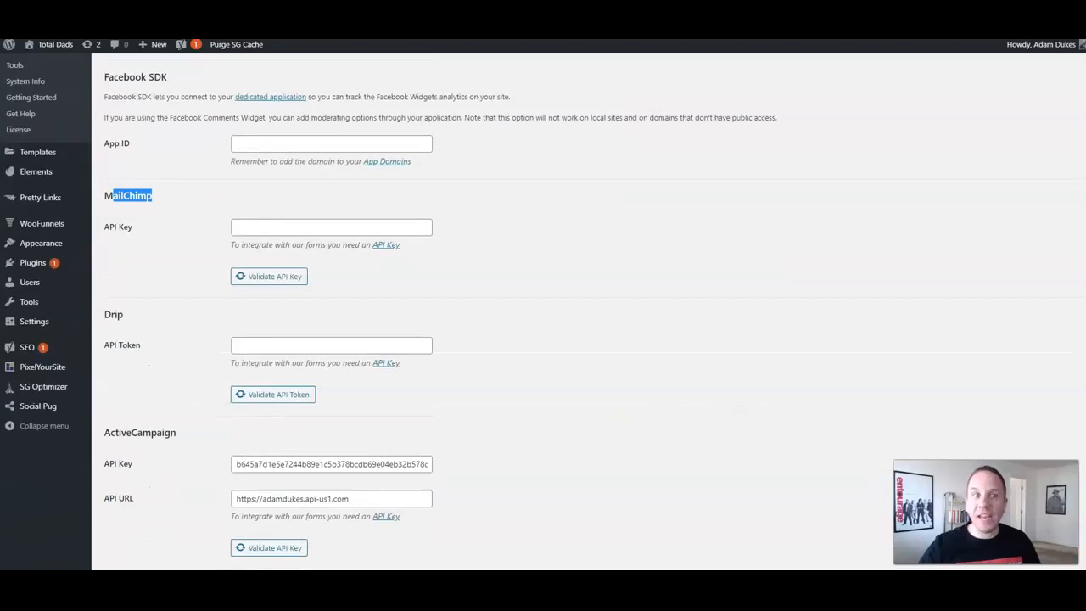
pyautogui.scroll(-1, 153, 196)
pyautogui.moveTo(112, 257); pyautogui.dragTo(125, 257)
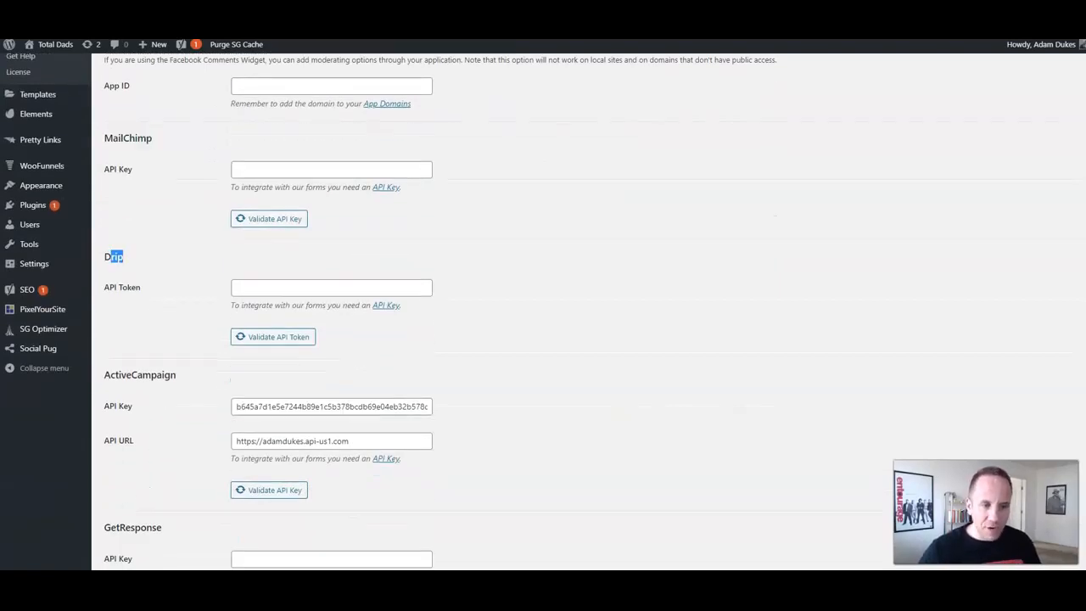
pyautogui.moveTo(137, 375); pyautogui.dragTo(178, 375)
pyautogui.scroll(-6, 178, 375)
pyautogui.moveTo(130, 182); pyautogui.dragTo(141, 181)
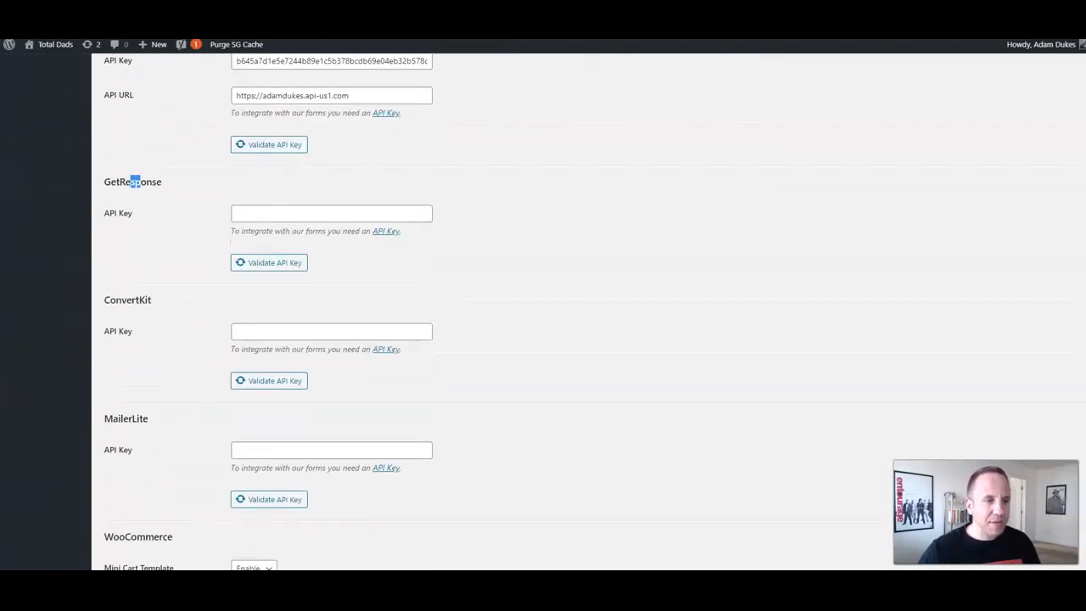
pyautogui.scroll(-3, 268, 310)
pyautogui.scroll(-1, 268, 311)
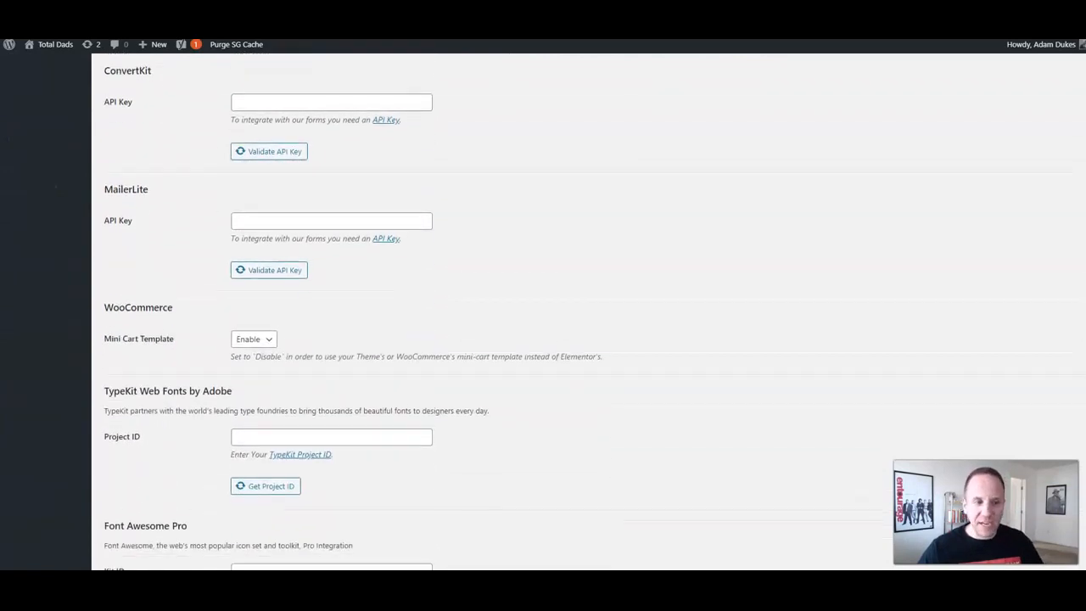
pyautogui.scroll(-3, 340, 305)
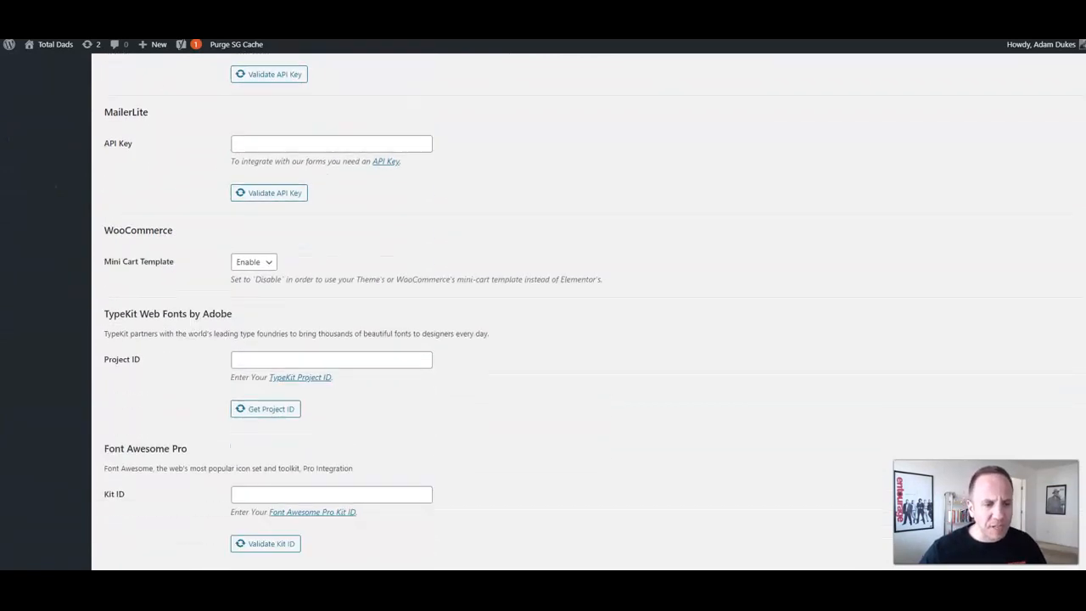
pyautogui.scroll(14, 340, 305)
pyautogui.scroll(6, 340, 305)
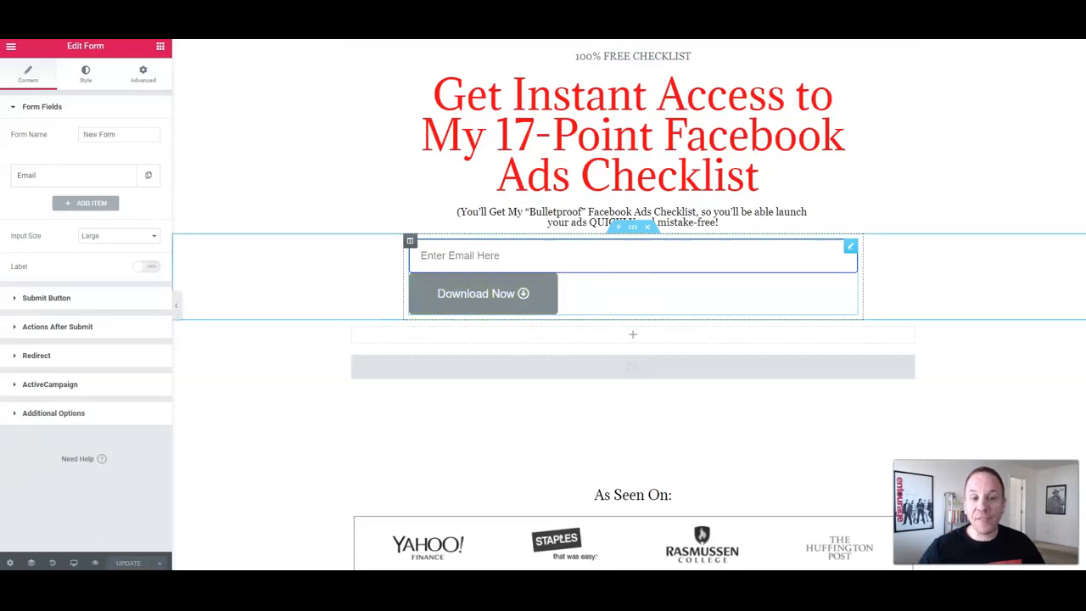
# Step: Review the list of available Actions After Submit for the email form
pyautogui.click(475, 256)
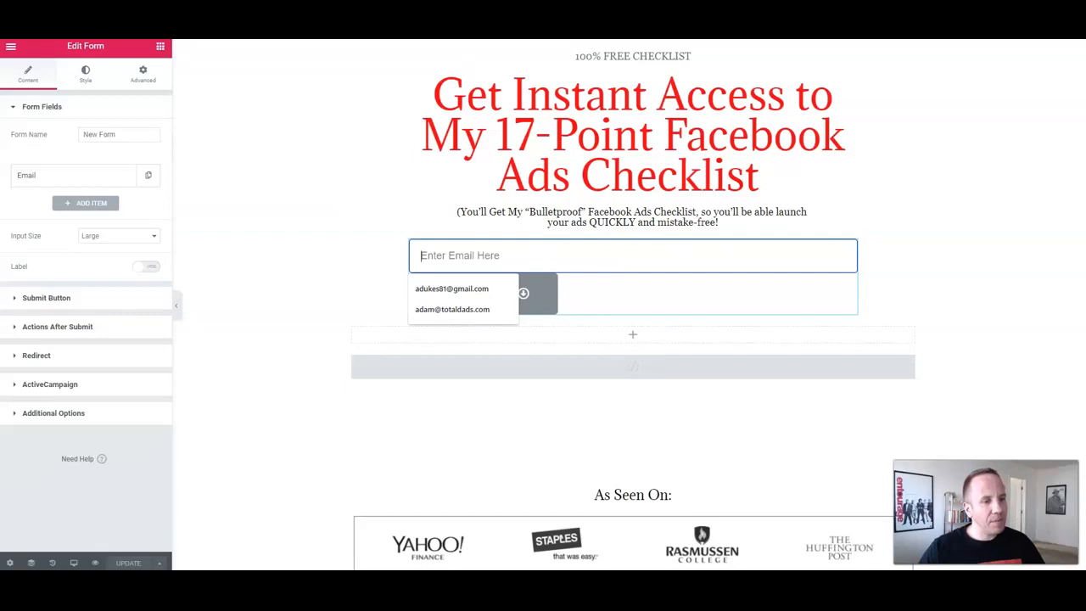
pyautogui.click(58, 327)
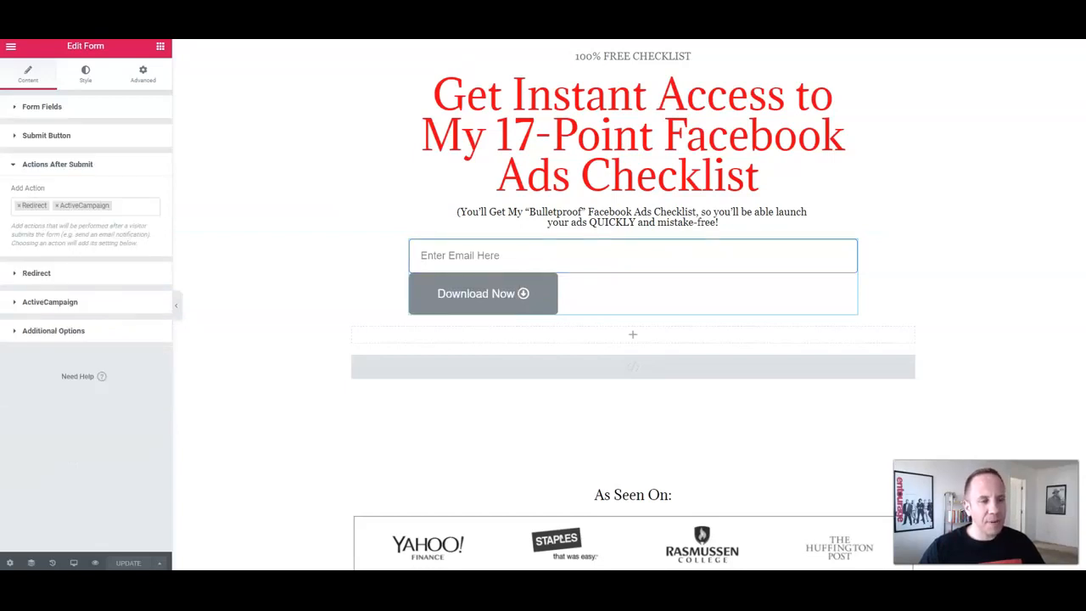
pyautogui.click(127, 206)
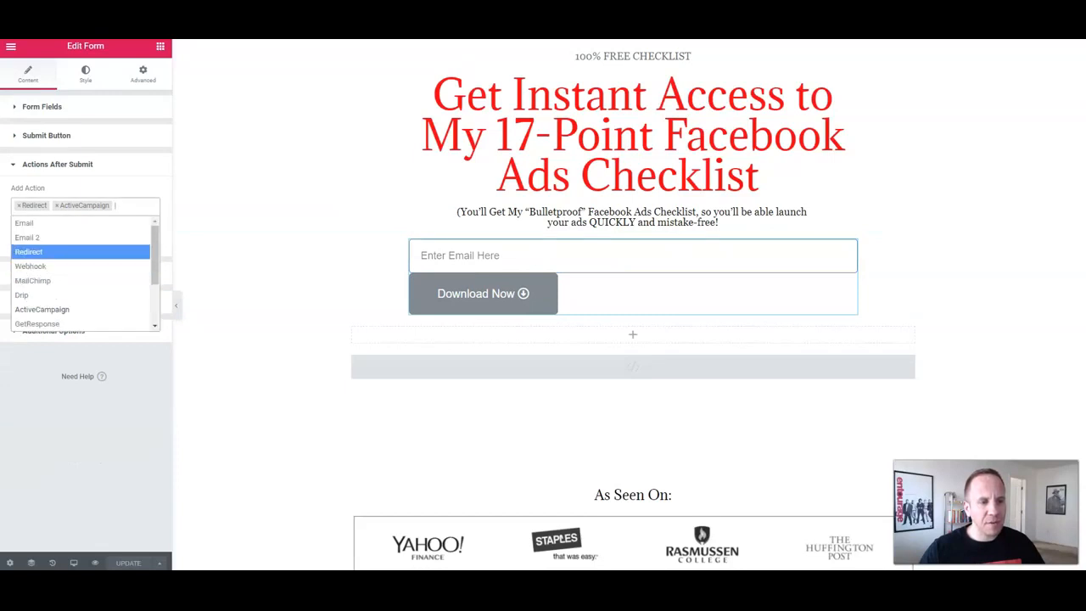
pyautogui.scroll(-1, 68, 293)
pyautogui.scroll(1, 68, 295)
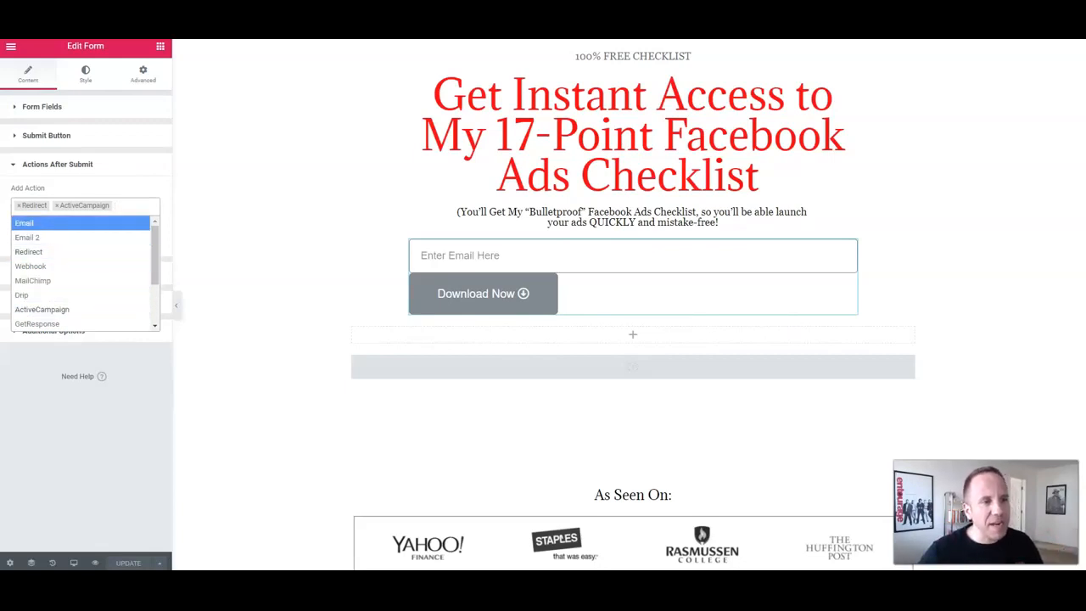
pyautogui.click(57, 165)
pyautogui.click(57, 165)
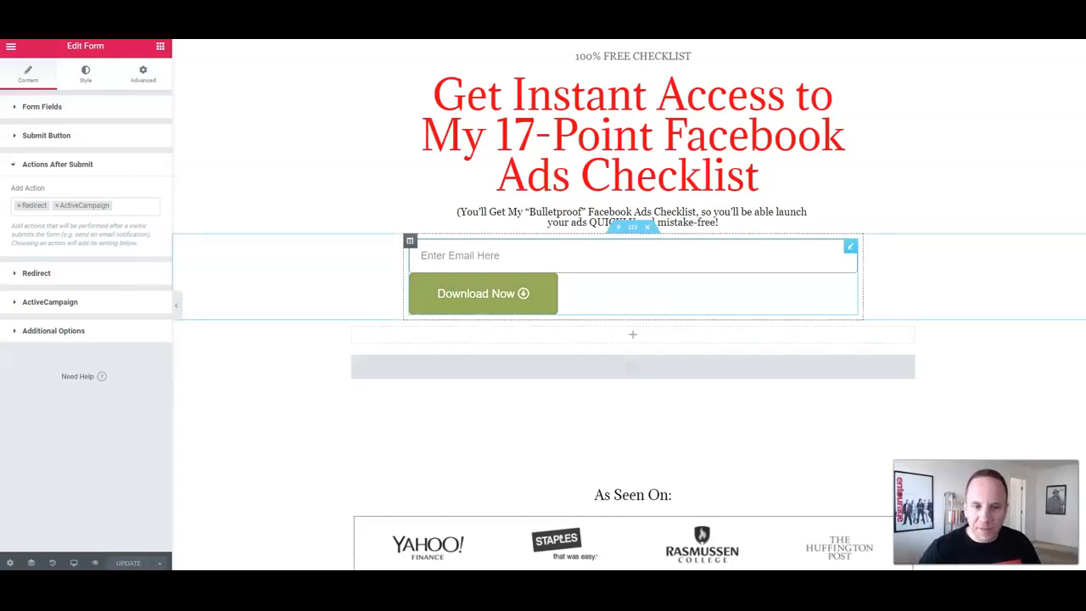
# Step: Select the email sign-up form and expand Redirect, showing totaldads.com/bdsa-thank-you/
pyautogui.click(482, 293)
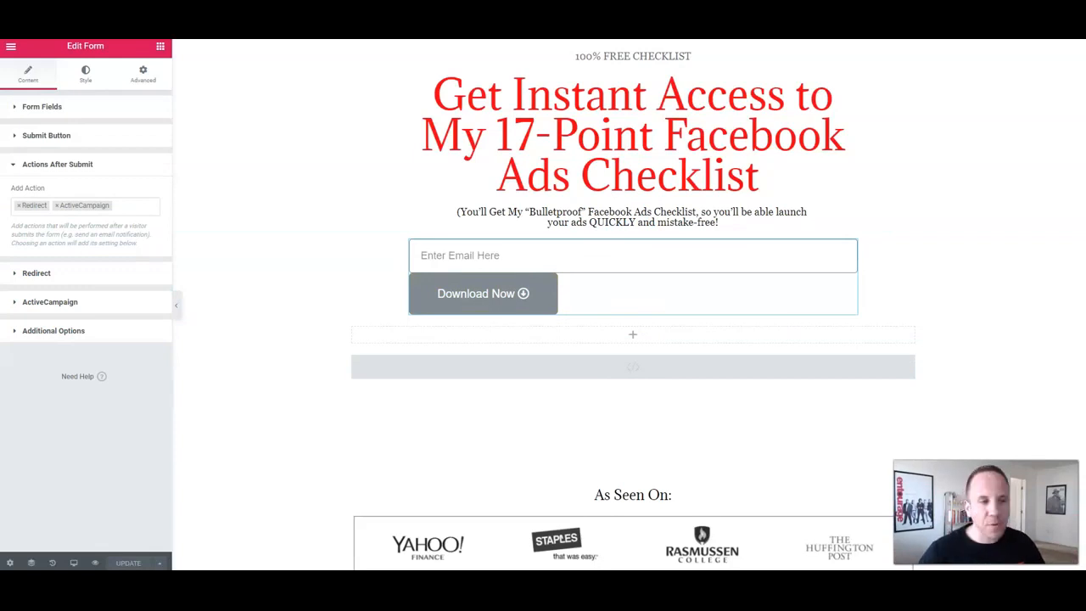
pyautogui.moveTo(73, 234); pyautogui.dragTo(101, 244)
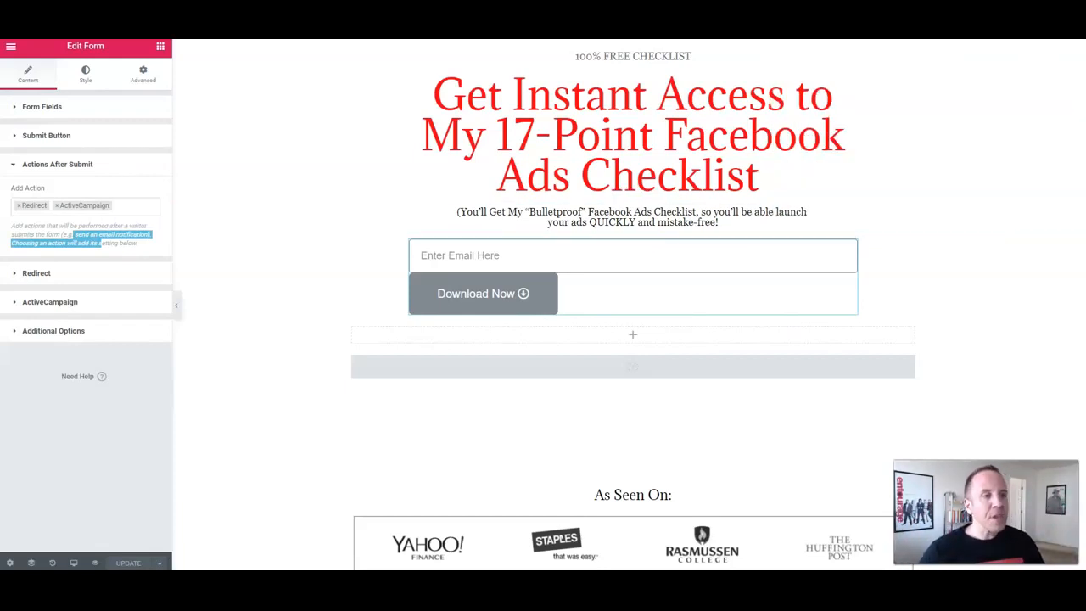
pyautogui.click(36, 273)
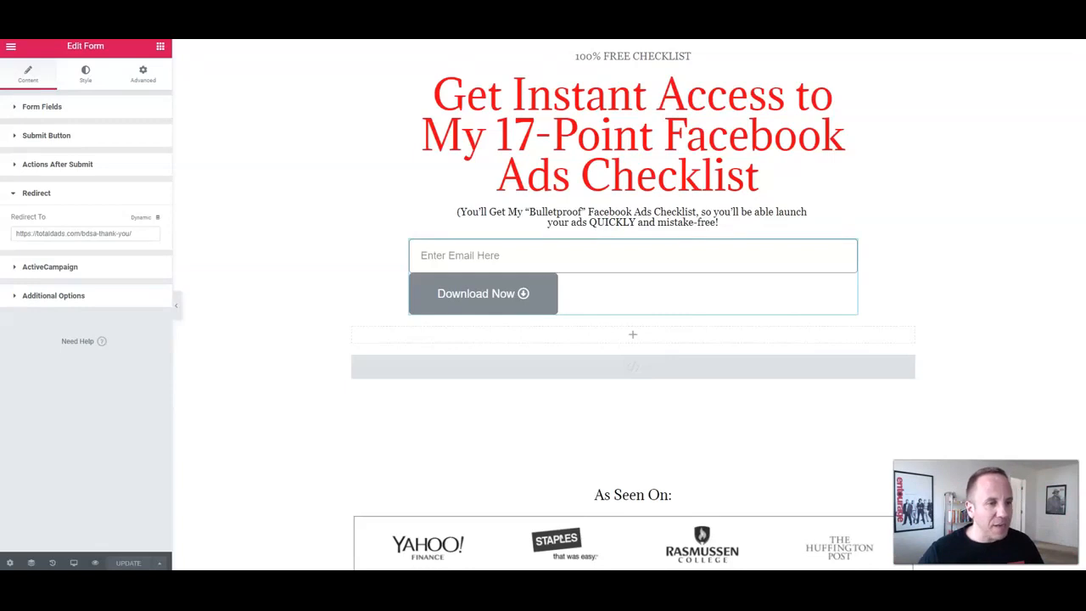
# Step: Expand the form's ActiveCampaign settings and keep FB Ads Checklist as the list
pyautogui.click(37, 193)
pyautogui.click(49, 222)
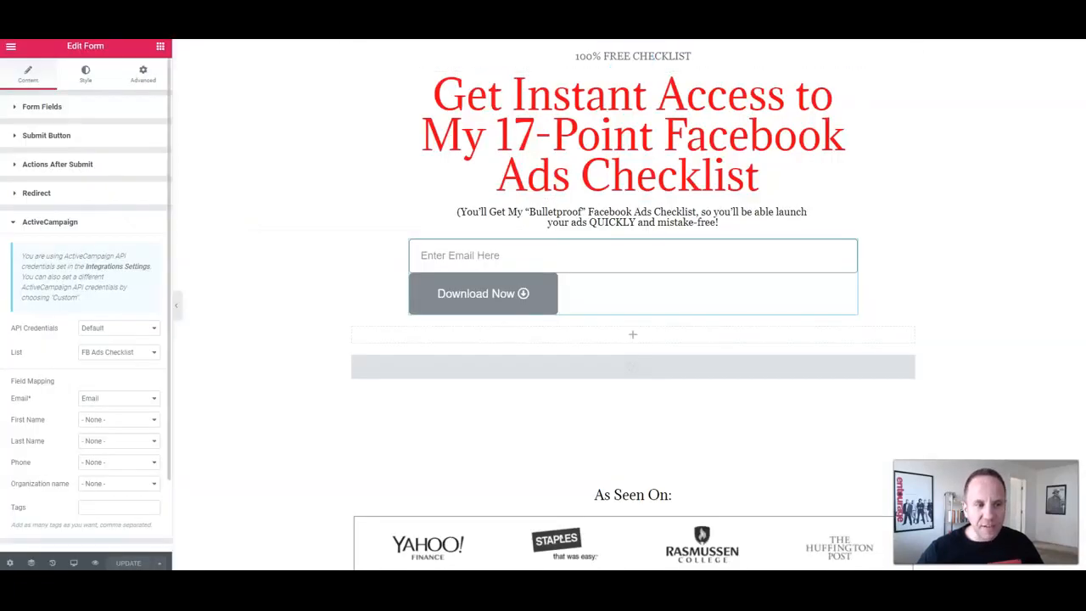
pyautogui.click(119, 351)
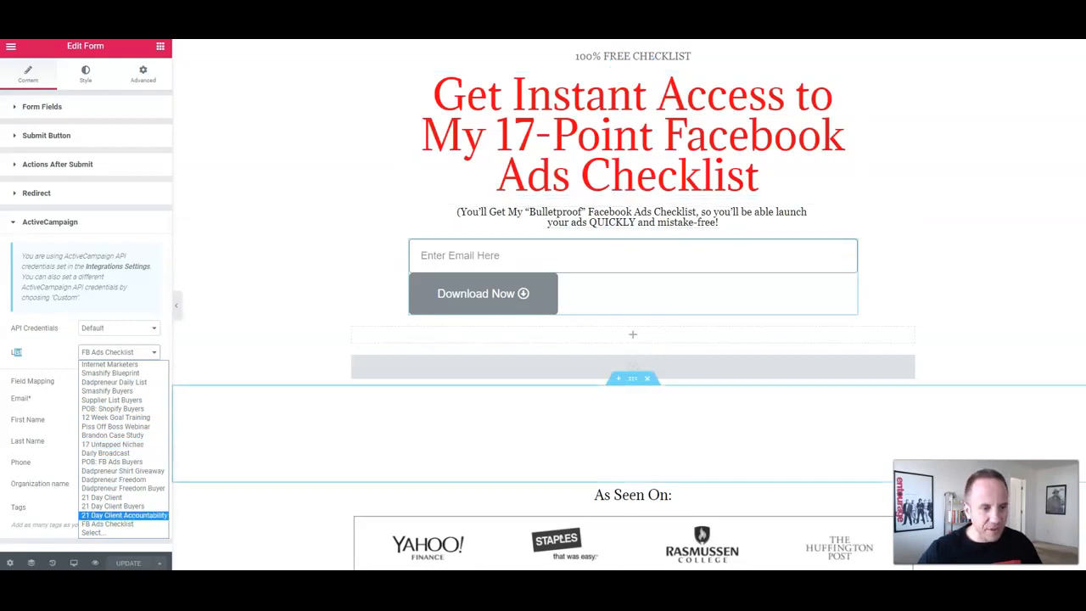
pyautogui.click(107, 523)
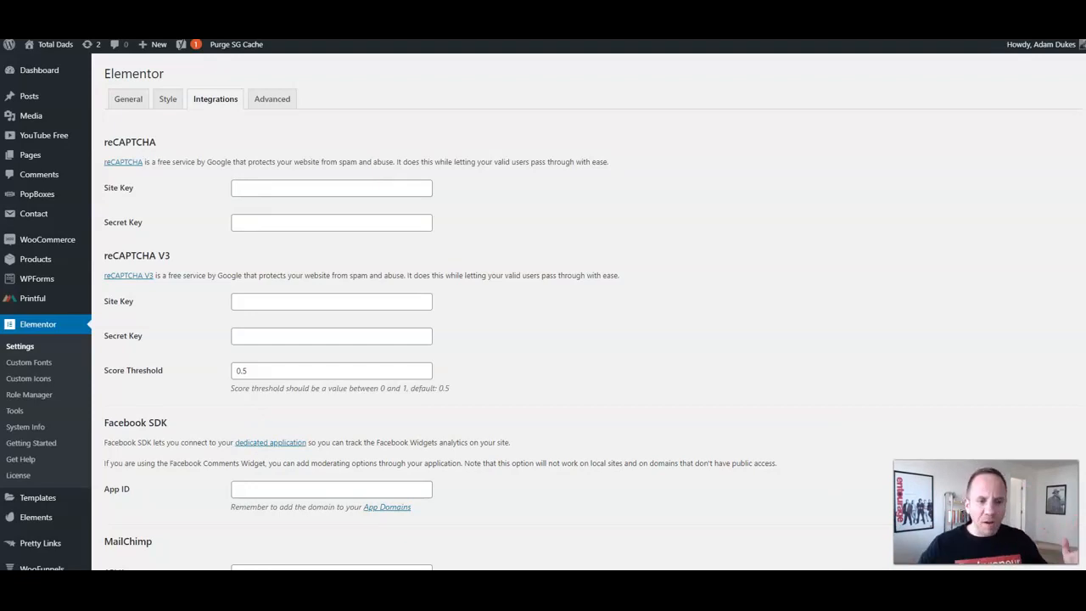
# Step: Compare Elementor's ActiveCampaign API key and URL against ActiveCampaign's Settings > Developer values
pyautogui.scroll(-3, 543, 312)
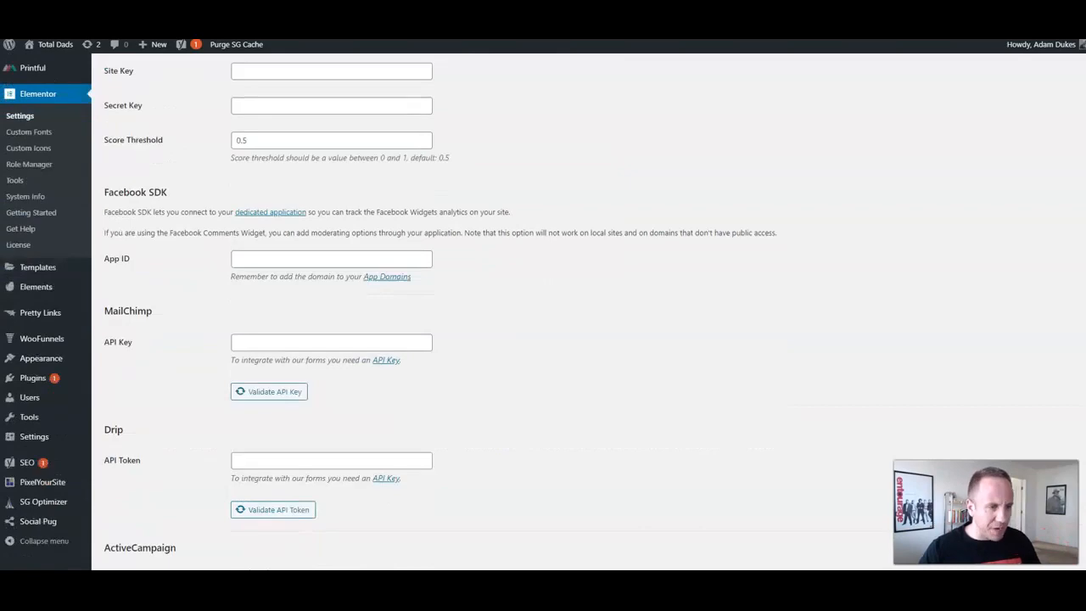
pyautogui.scroll(3, 543, 311)
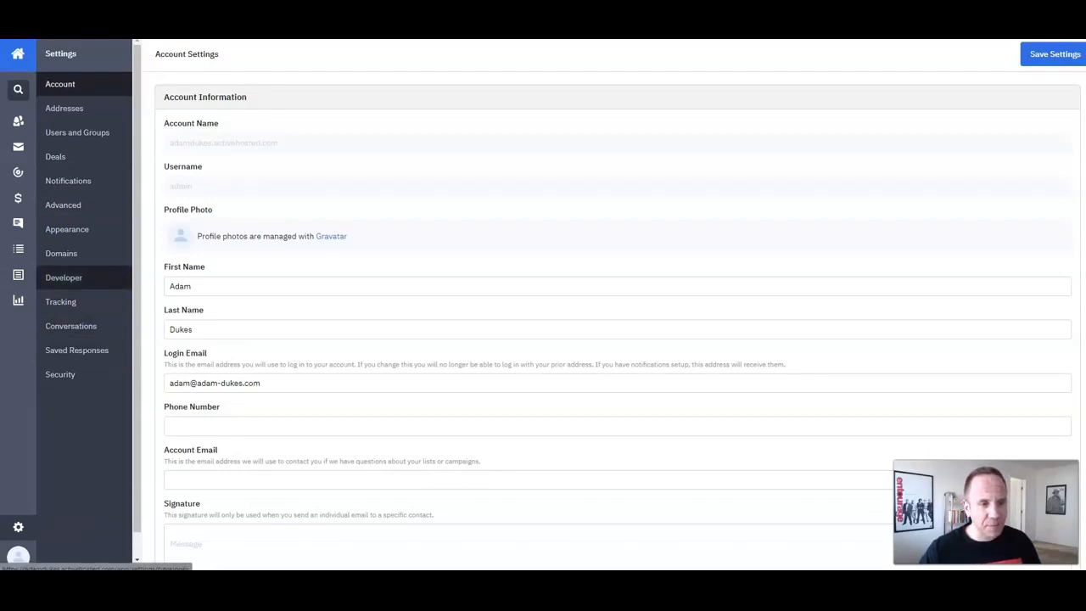
pyautogui.click(63, 277)
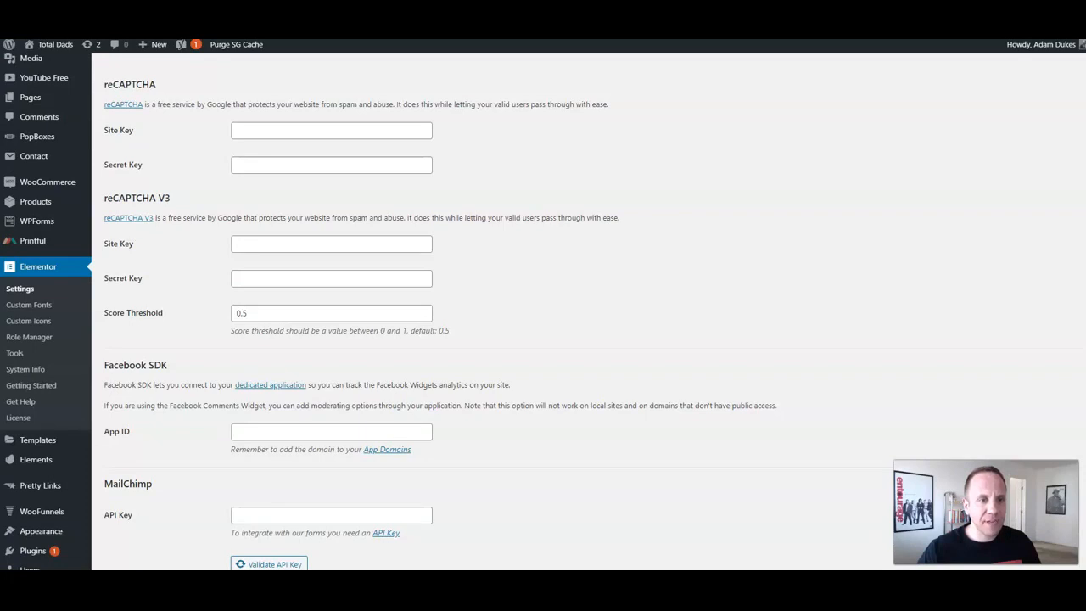
pyautogui.scroll(-4, 543, 311)
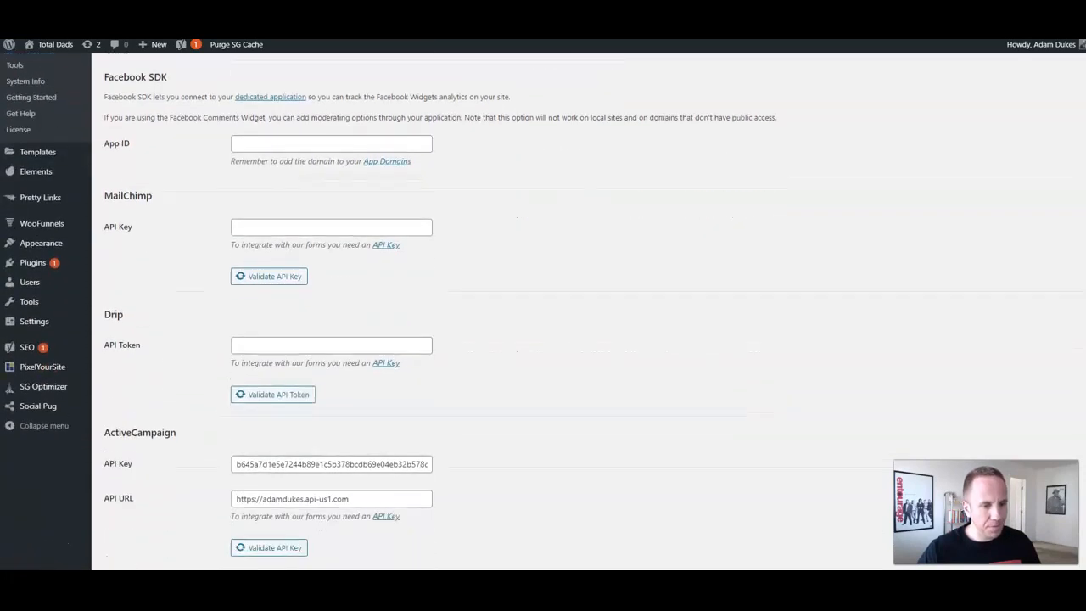
pyautogui.moveTo(134, 499); pyautogui.dragTo(117, 499)
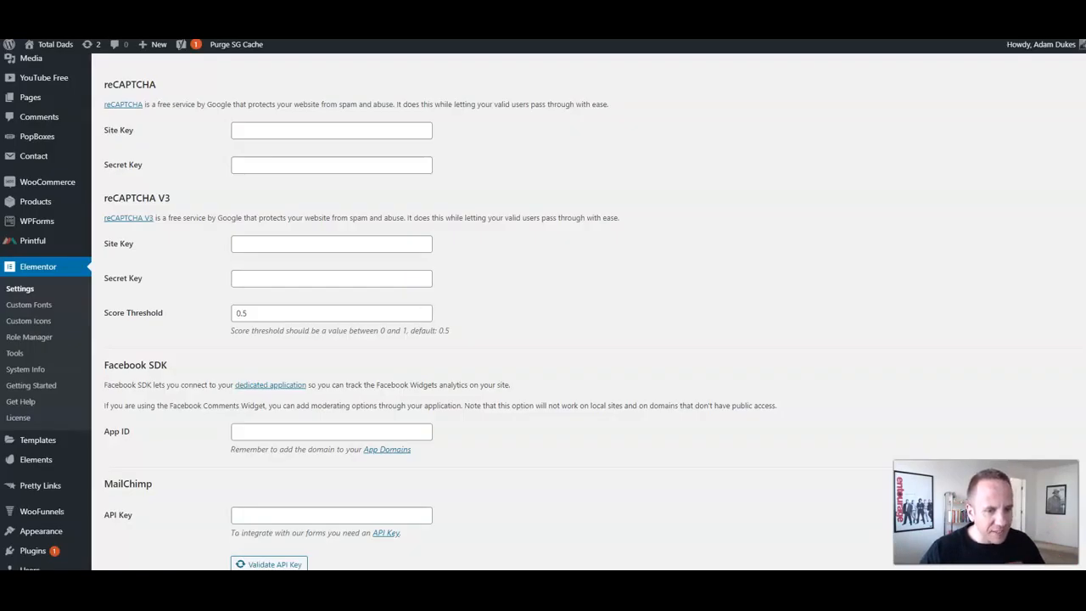
pyautogui.scroll(-2, 543, 306)
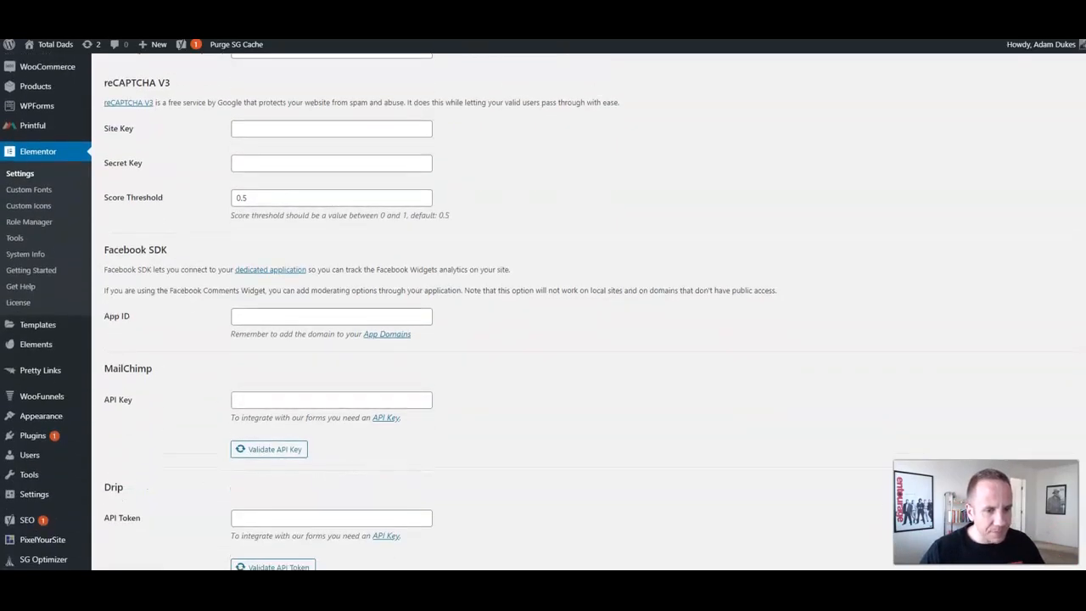
pyautogui.moveTo(254, 417); pyautogui.dragTo(337, 417)
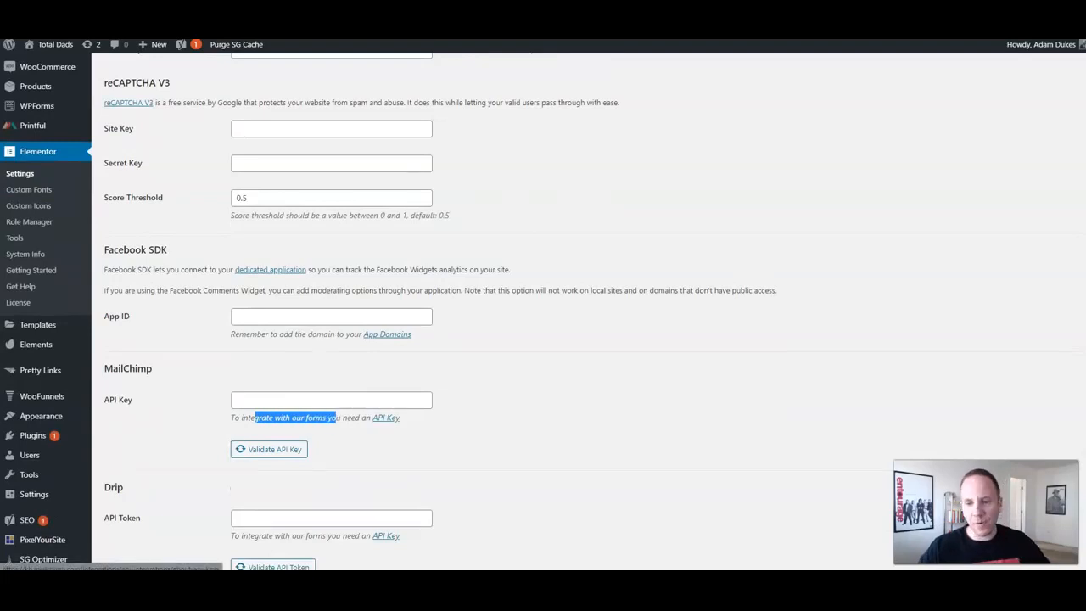
pyautogui.moveTo(109, 487); pyautogui.dragTo(124, 487)
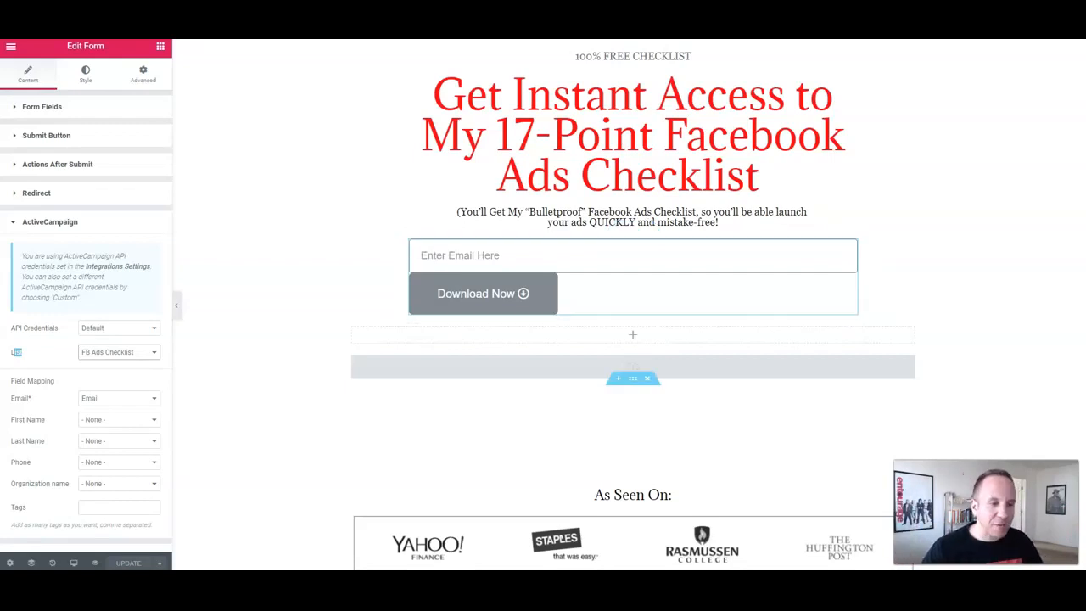
# Step: Keep the form's Email* field mapped to the ActiveCampaign Email field
pyautogui.click(119, 398)
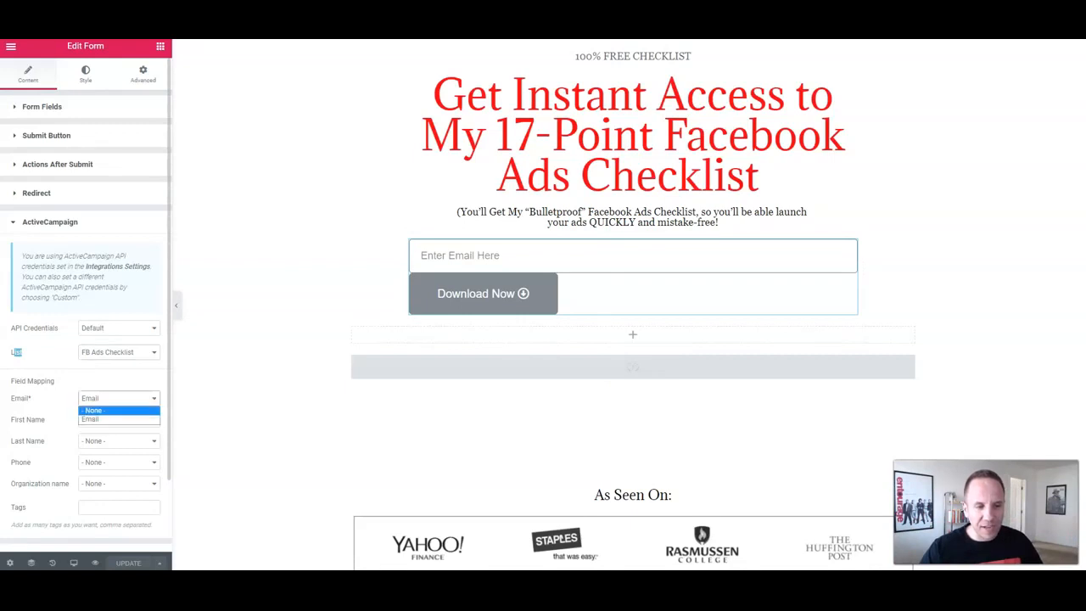
pyautogui.click(102, 420)
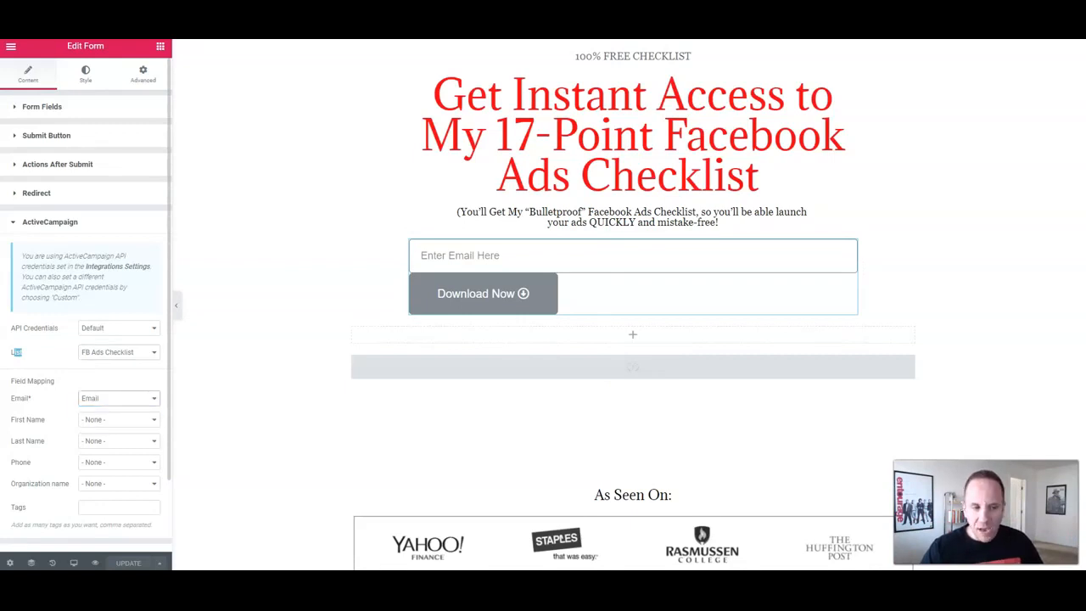
pyautogui.scroll(-1, 85, 339)
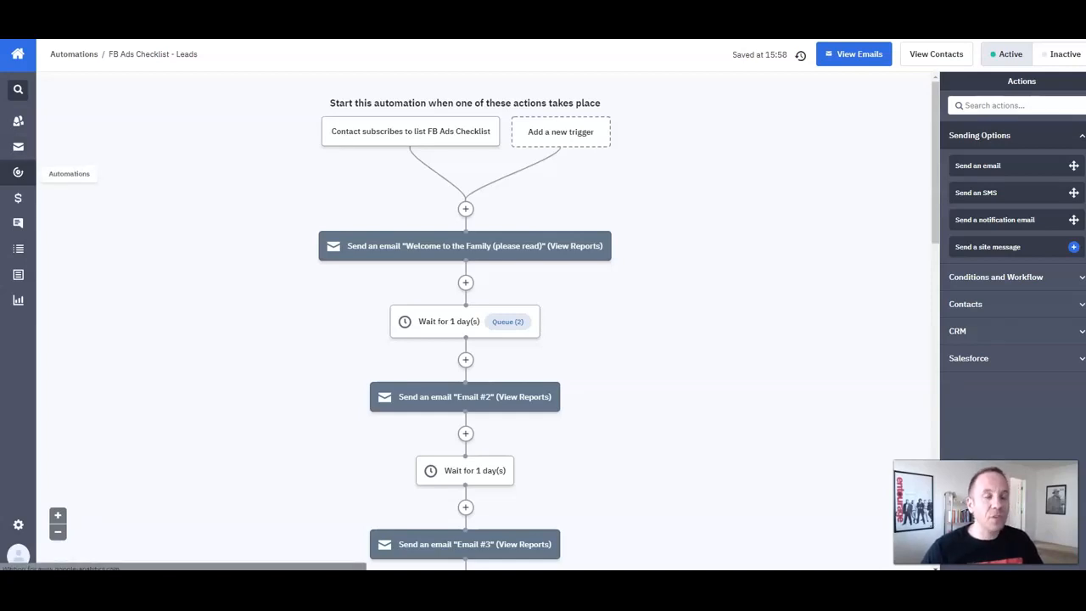
# Step: Reopen the FB Ads Checklist - Leads automation and add a new action below its trigger
pyautogui.click(18, 173)
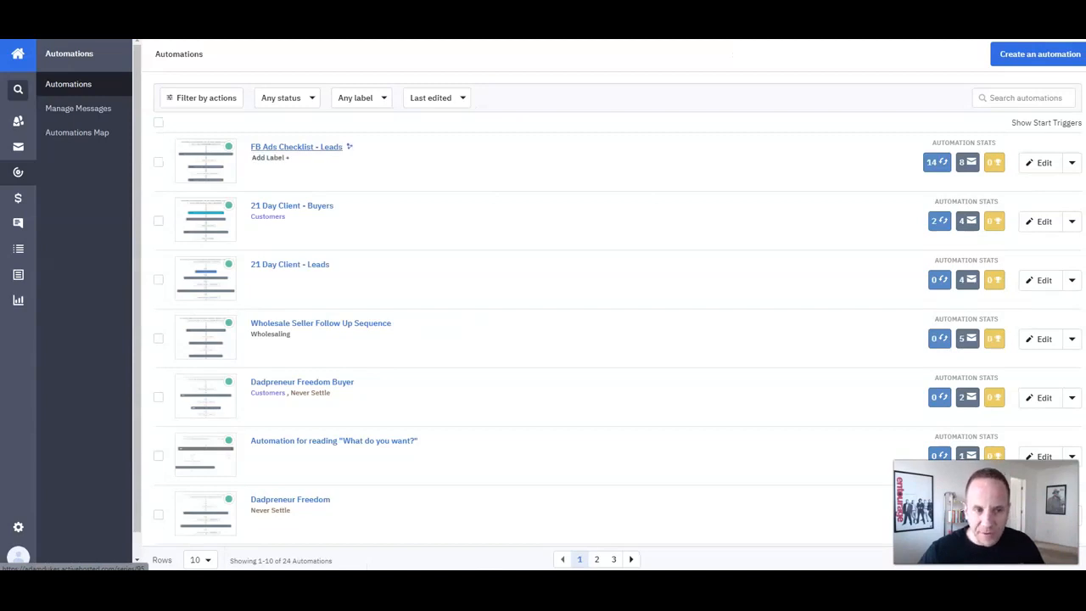
pyautogui.click(296, 146)
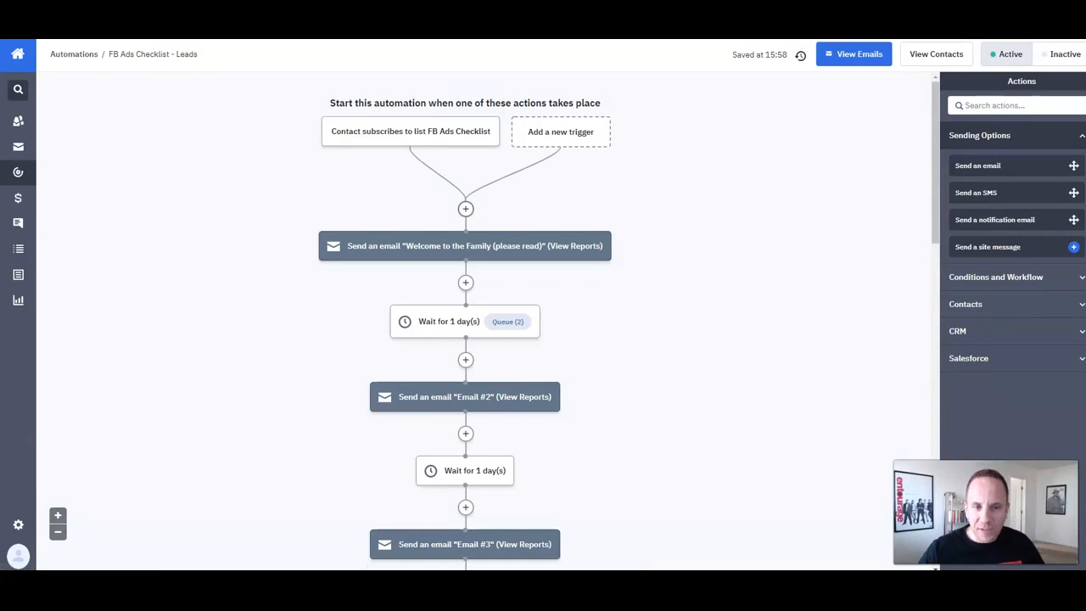
pyautogui.click(466, 208)
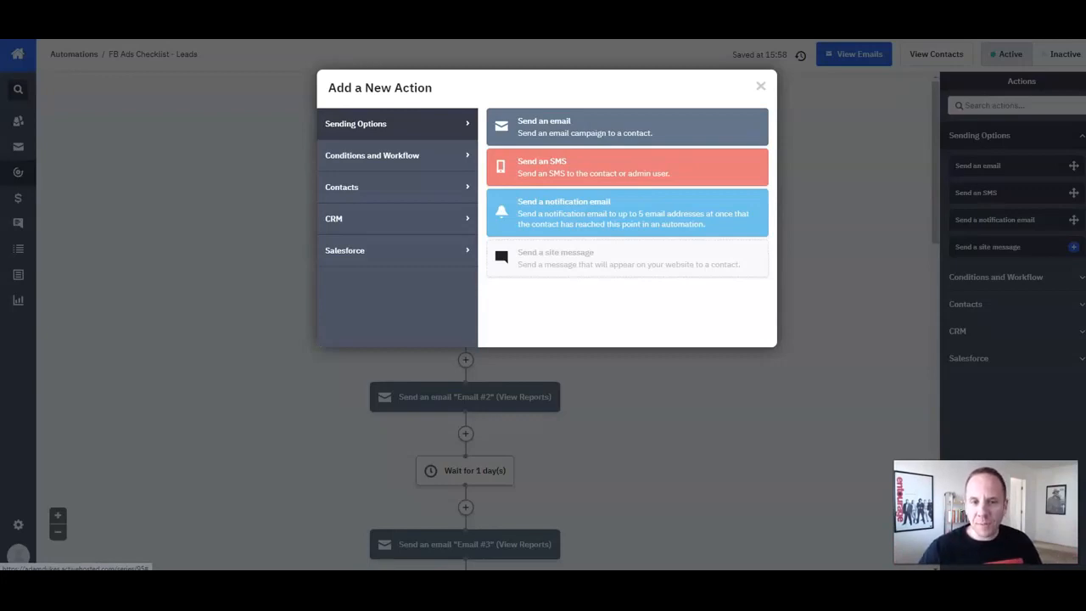
# Step: Start a notification email to the owner's address with subject 'New FB Ads Checklist Lead'
pyautogui.click(627, 213)
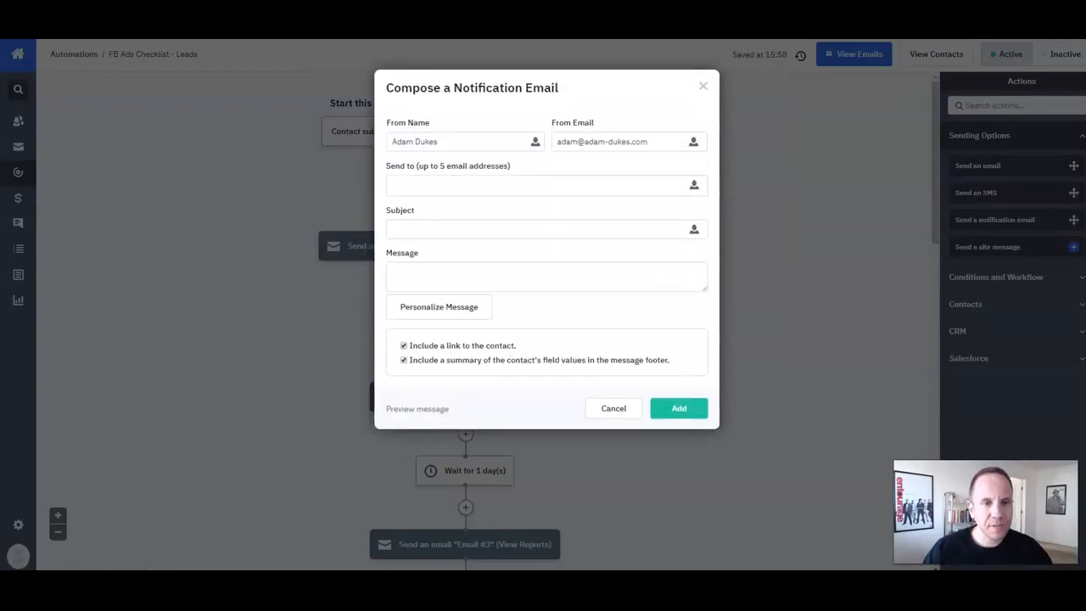
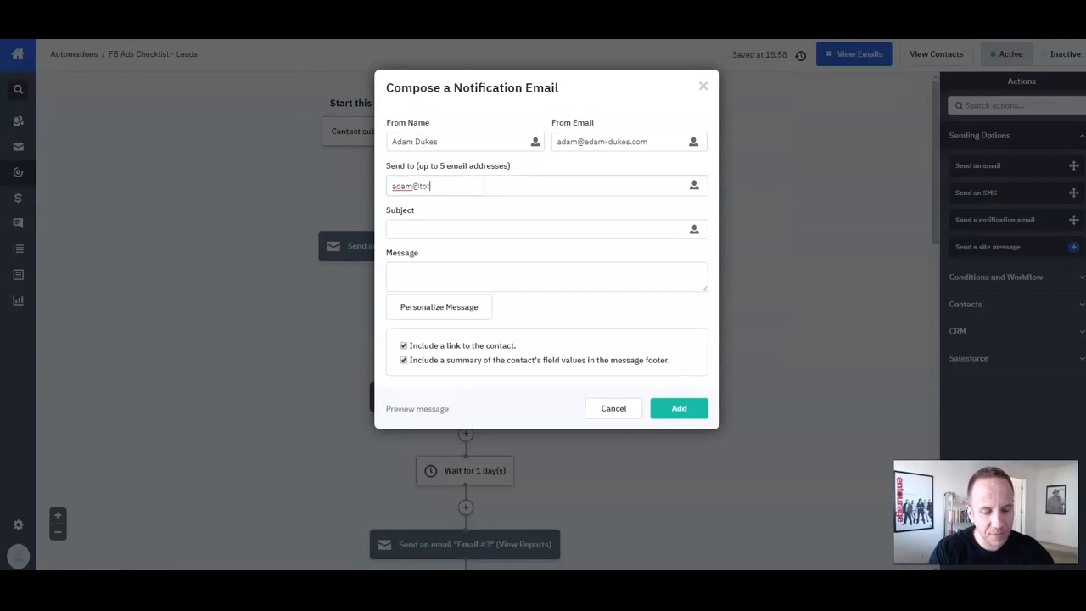
pyautogui.press('Return')
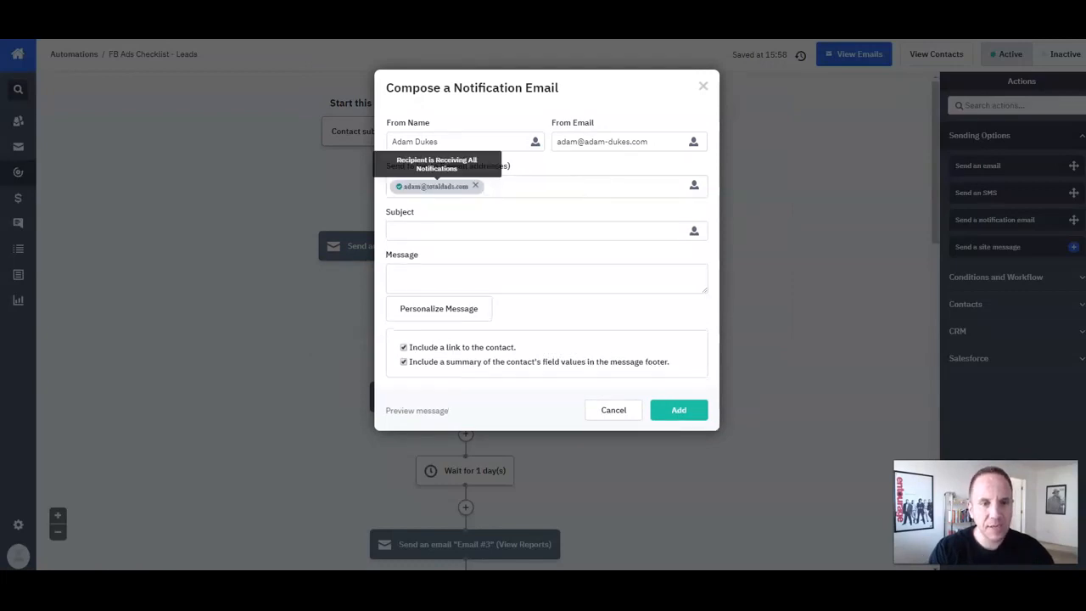
pyautogui.press('Tab')
pyautogui.press('Tab')
pyautogui.write('New ')
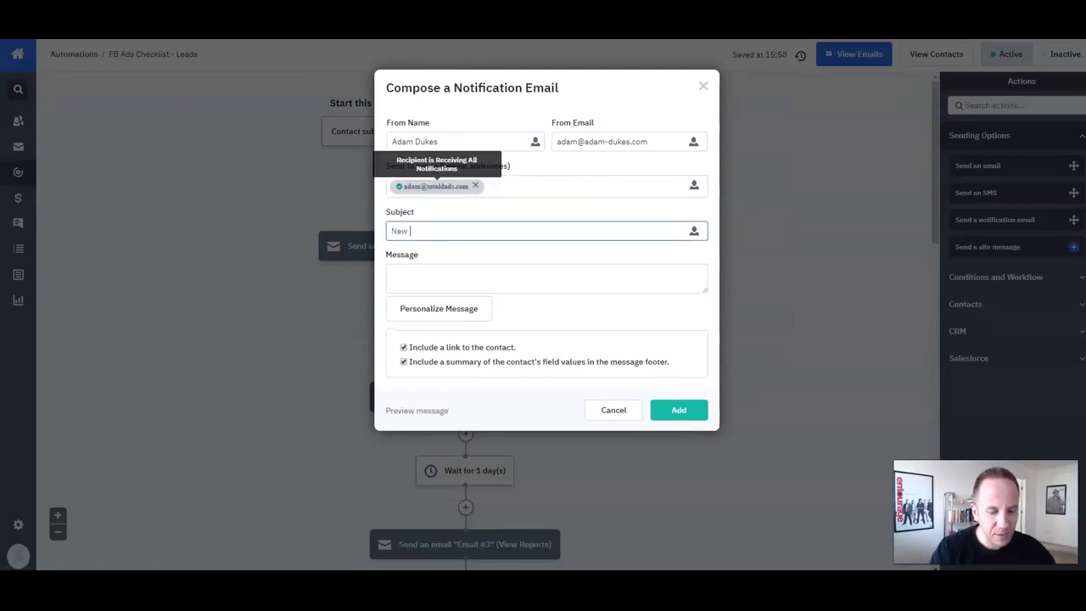
pyautogui.write('FB Ads Che')
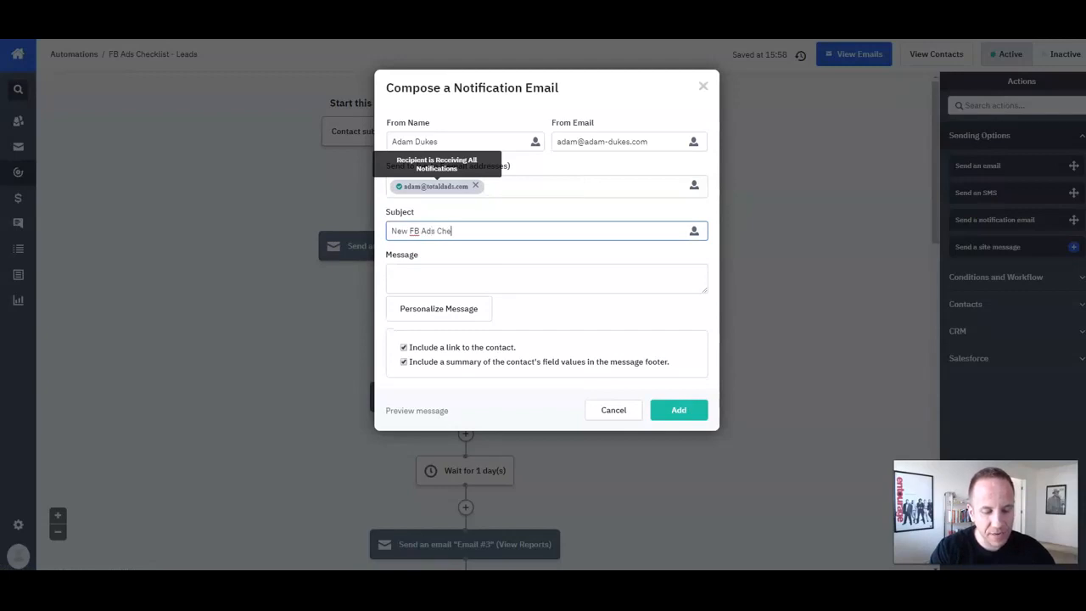
pyautogui.write('cklist Lead')
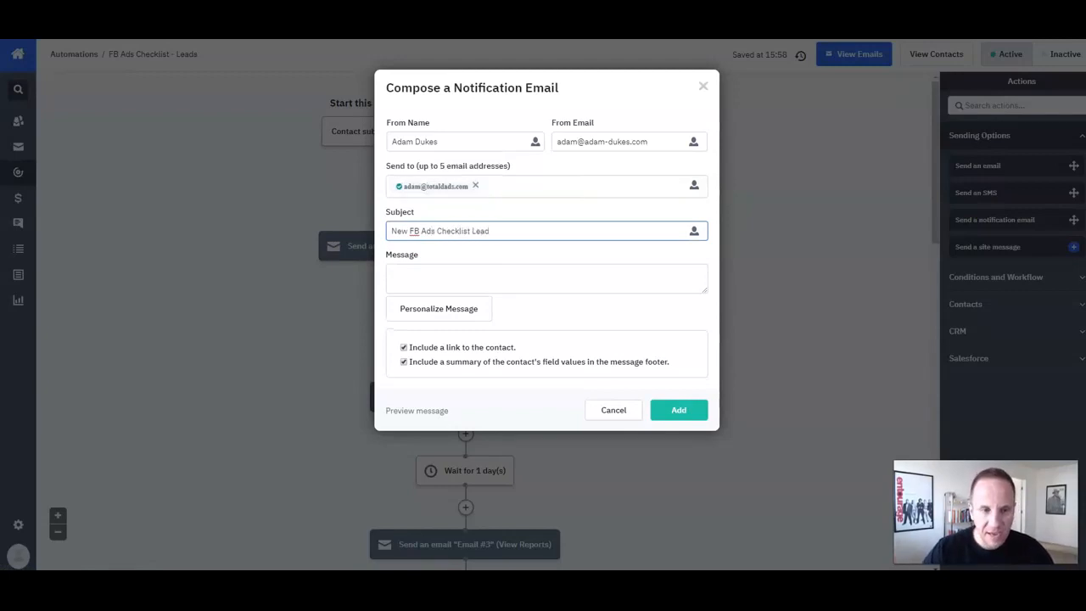
# Step: Enter 'New Lead' as the notification message and add the step to the automation
pyautogui.click(448, 279)
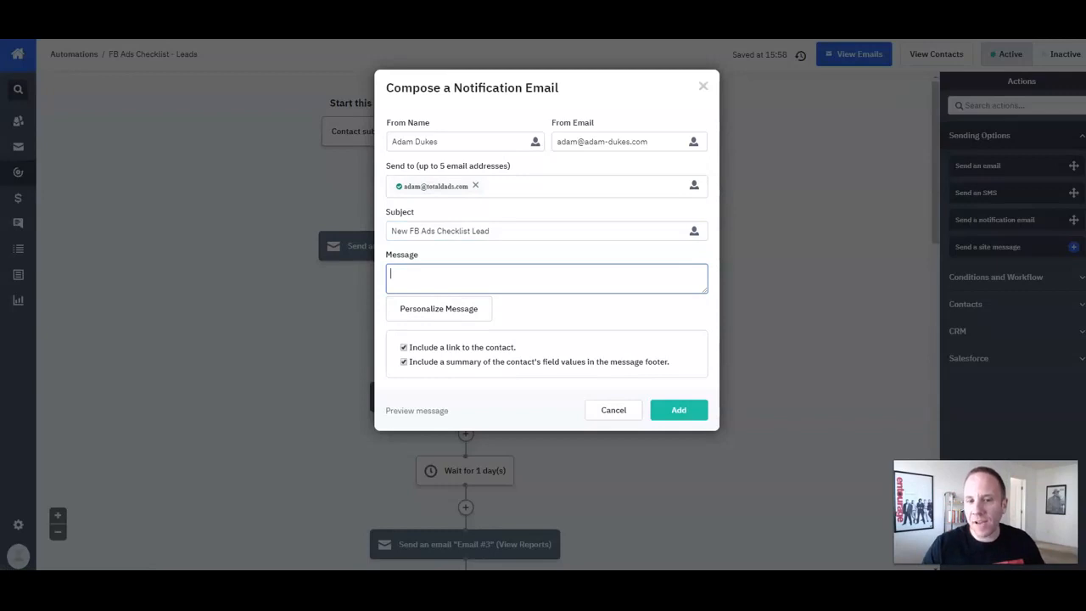
pyautogui.click(679, 410)
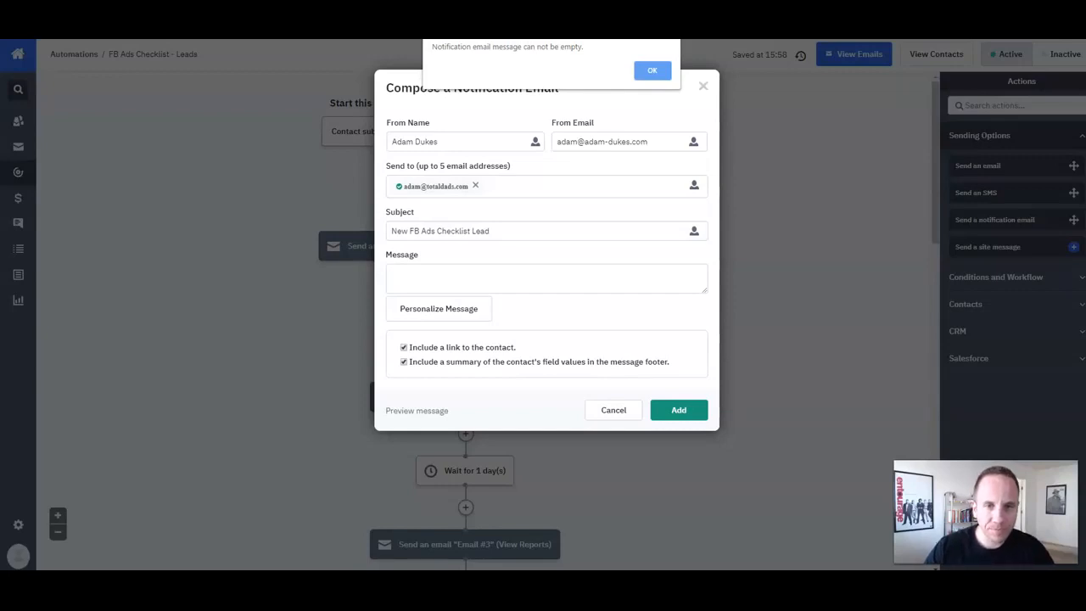
pyautogui.press('Return')
pyautogui.write('New Lea')
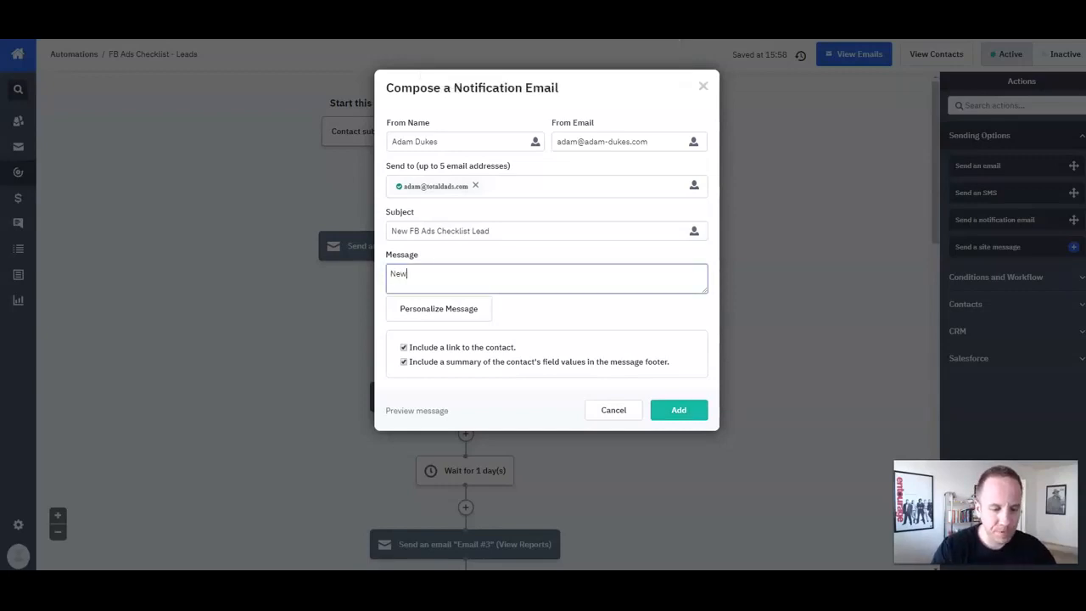
pyautogui.write('d')
pyautogui.click(679, 409)
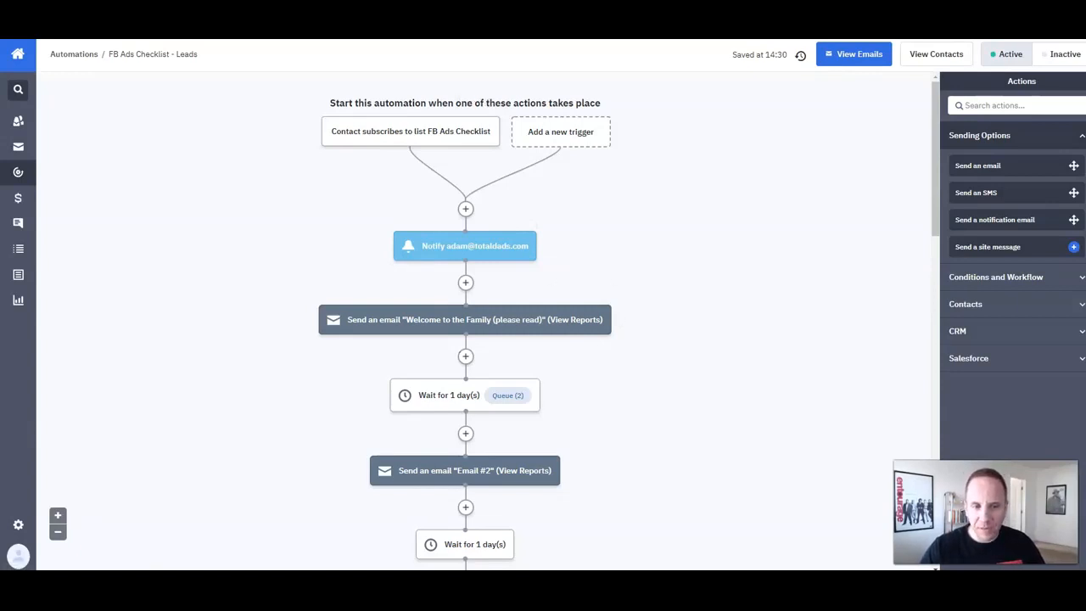
# Step: Start an If/Else split that checks the contact's State
pyautogui.scroll(-1, 465, 320)
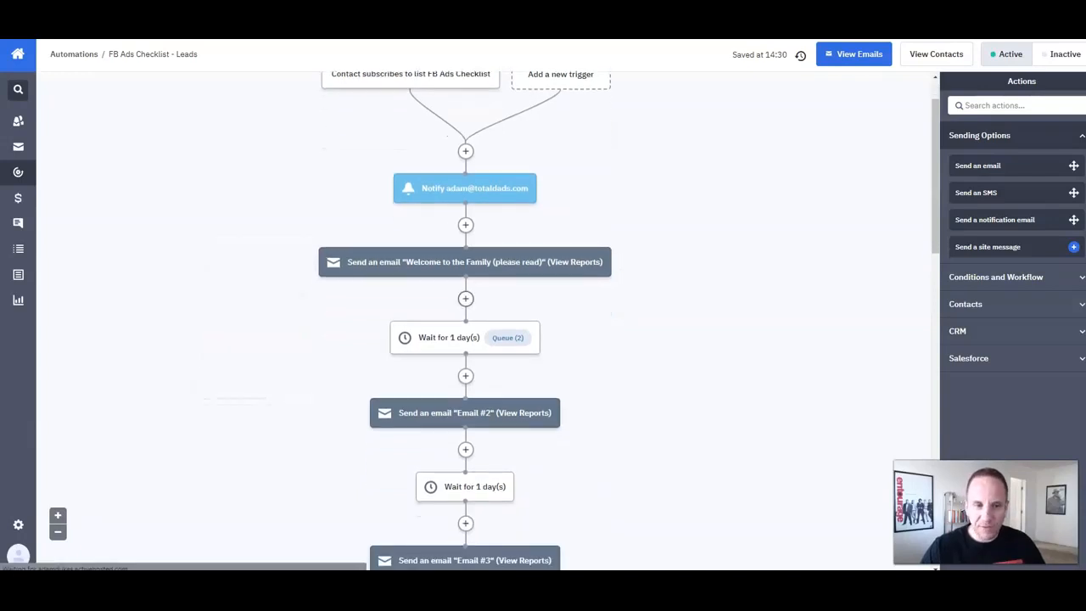
pyautogui.click(466, 299)
pyautogui.click(398, 155)
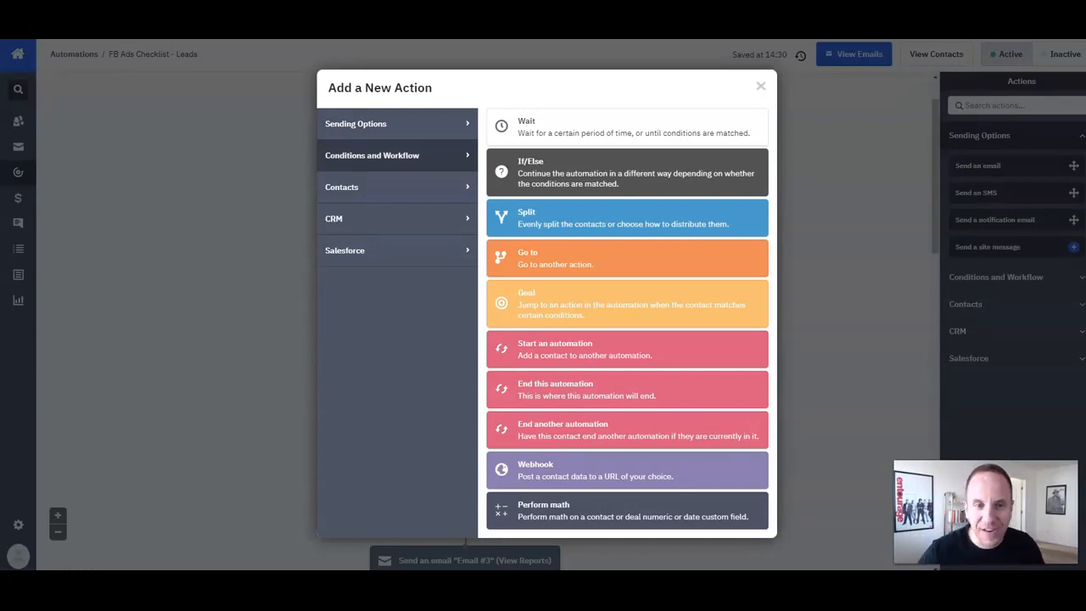
pyautogui.click(627, 172)
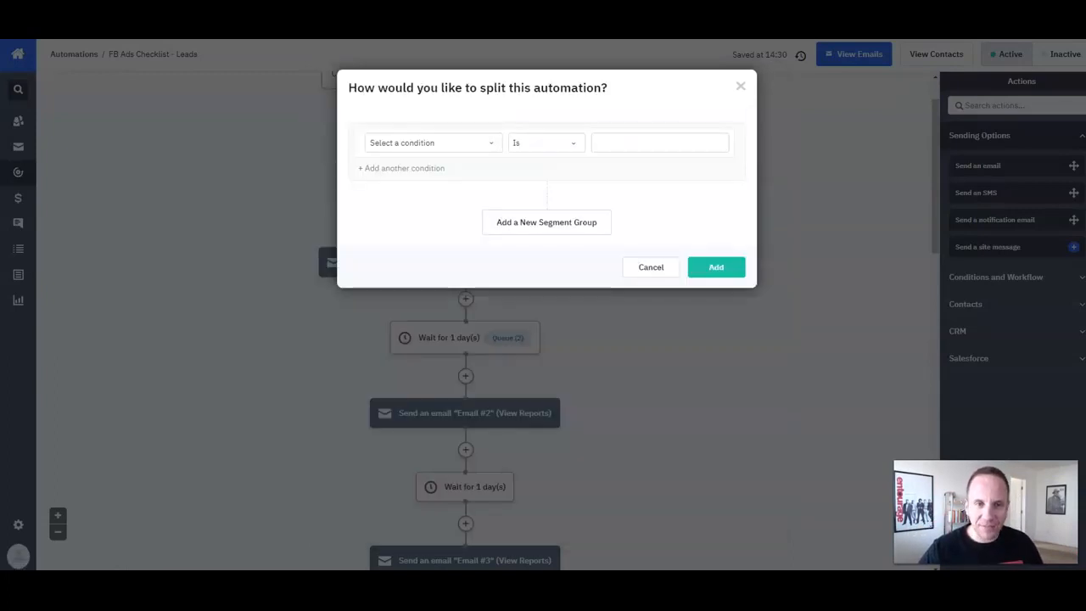
pyautogui.click(428, 142)
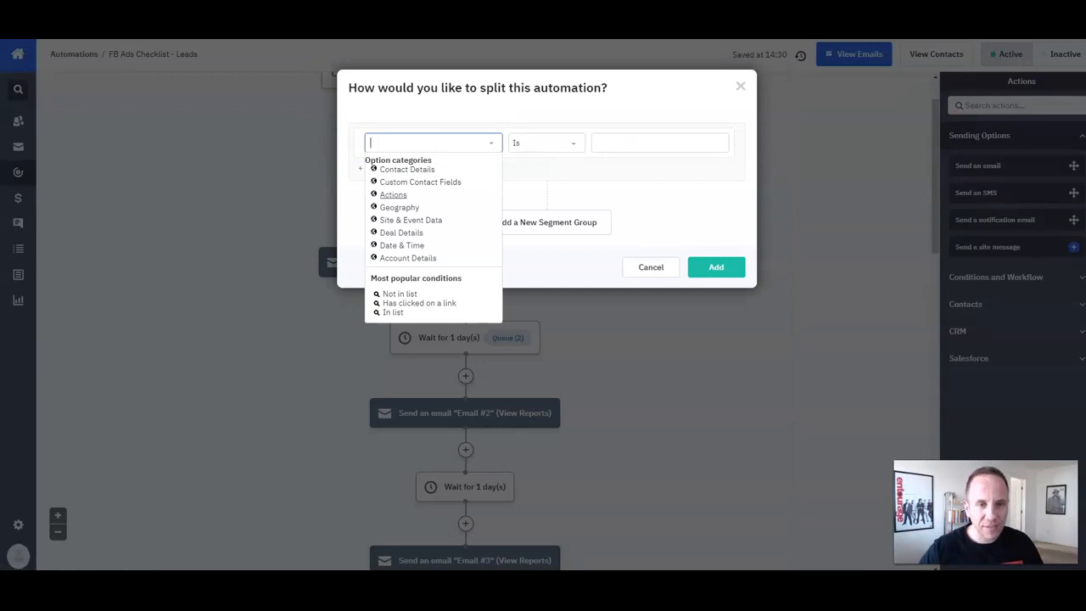
pyautogui.click(398, 207)
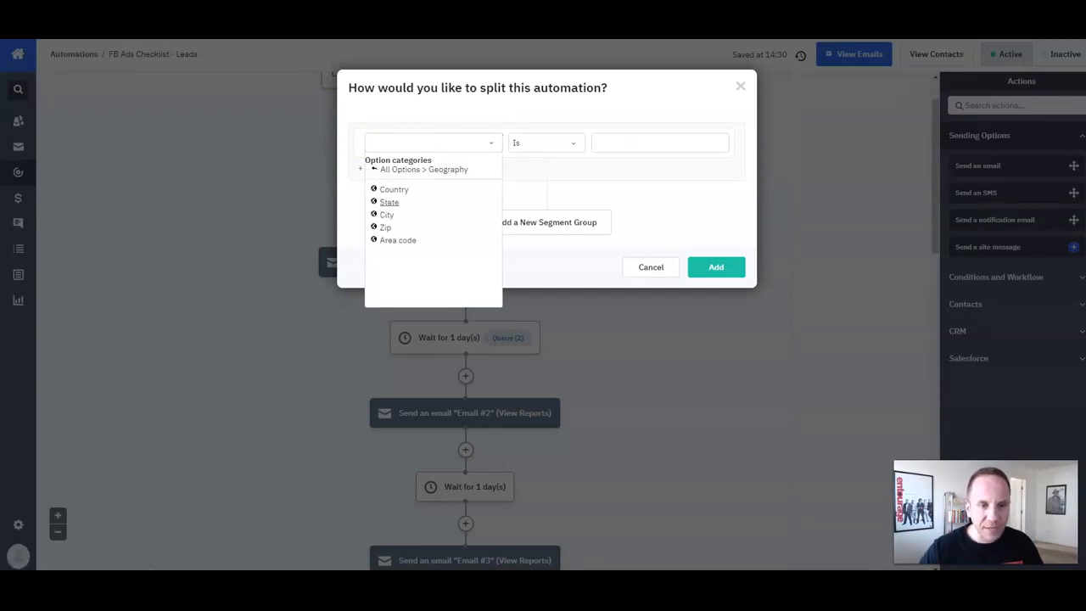
pyautogui.click(389, 202)
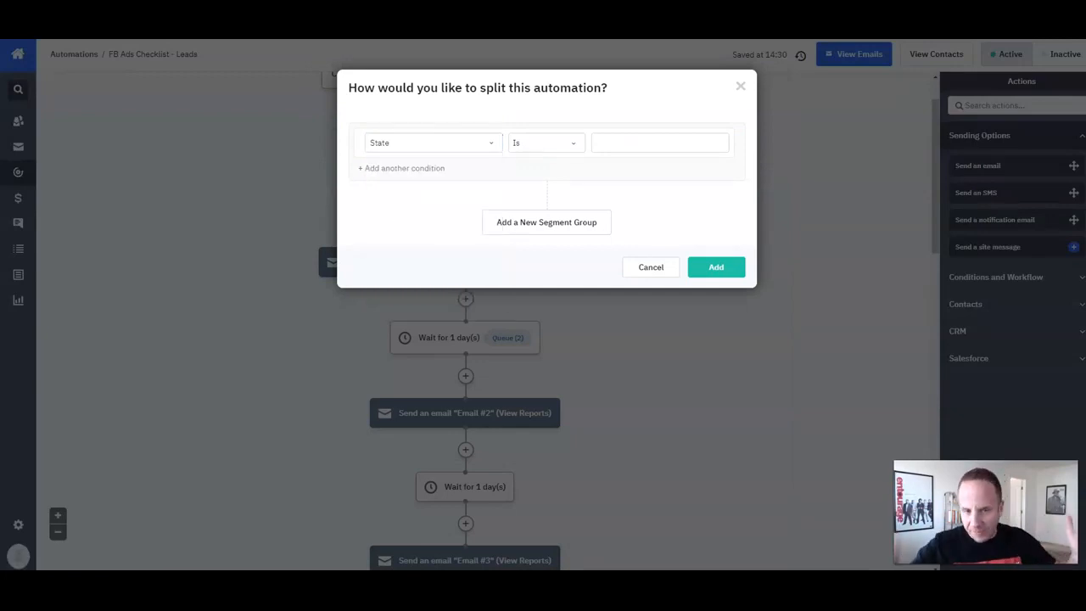
# Step: Set the split condition to State Is Nevada, then cancel it without adding
pyautogui.click(660, 143)
pyautogui.click(546, 143)
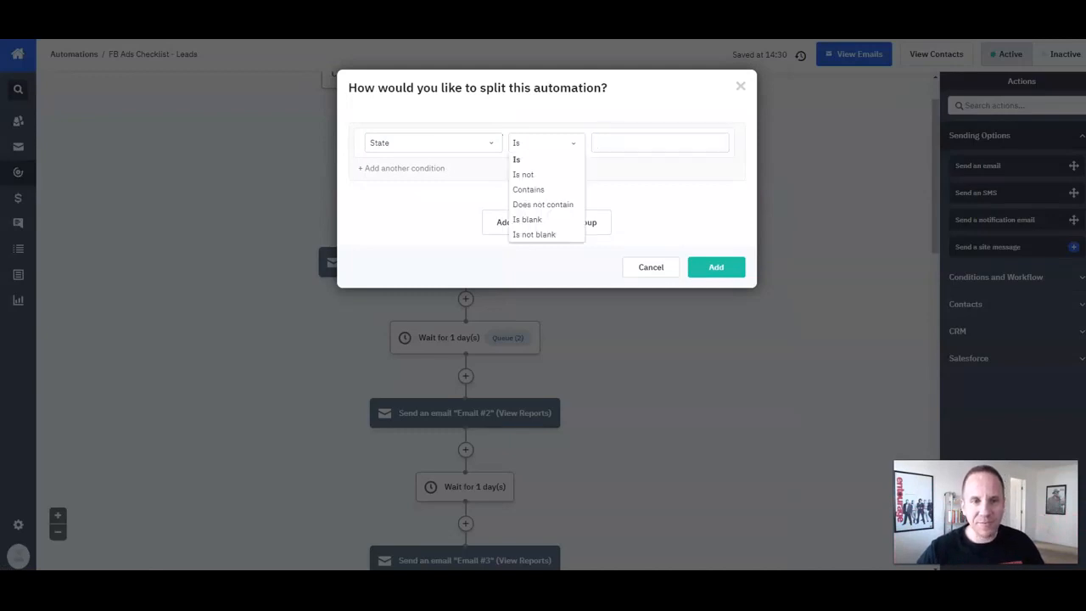
pyautogui.click(660, 142)
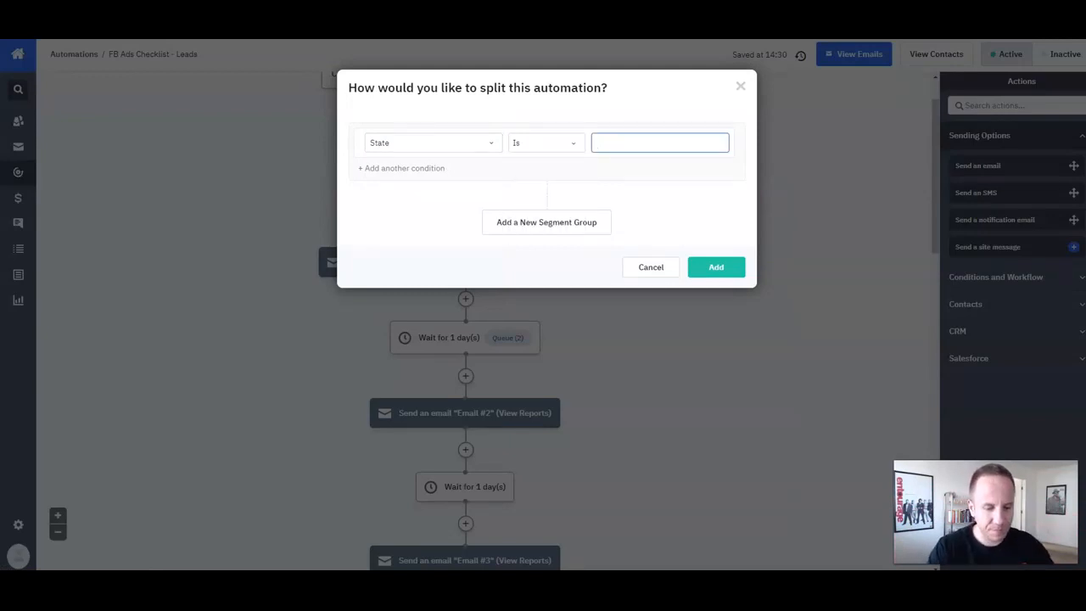
pyautogui.write('Nevada')
pyautogui.press('Tab')
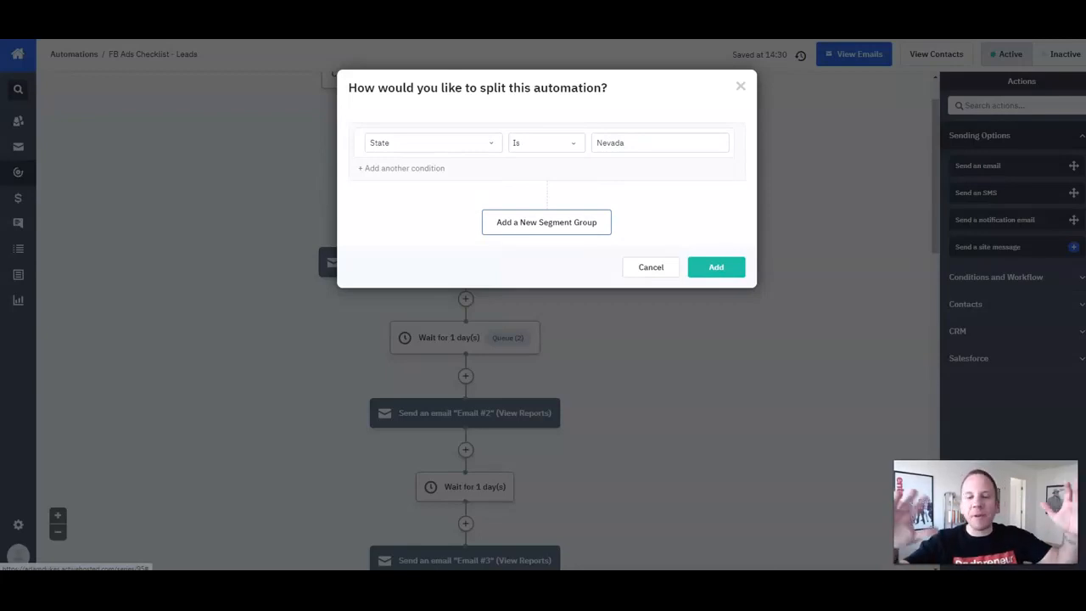
pyautogui.click(424, 142)
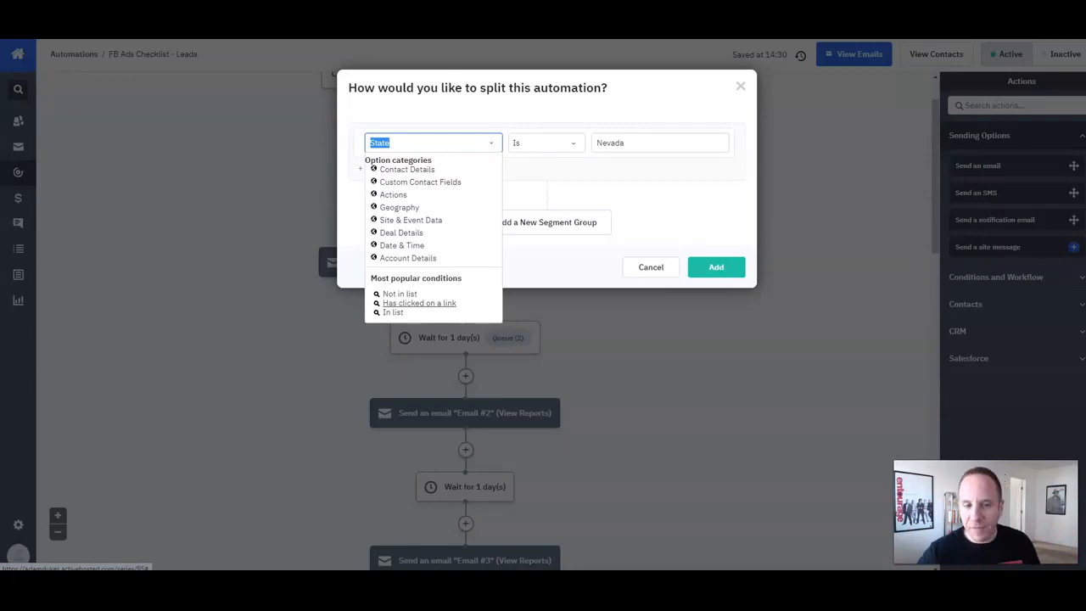
pyautogui.click(650, 268)
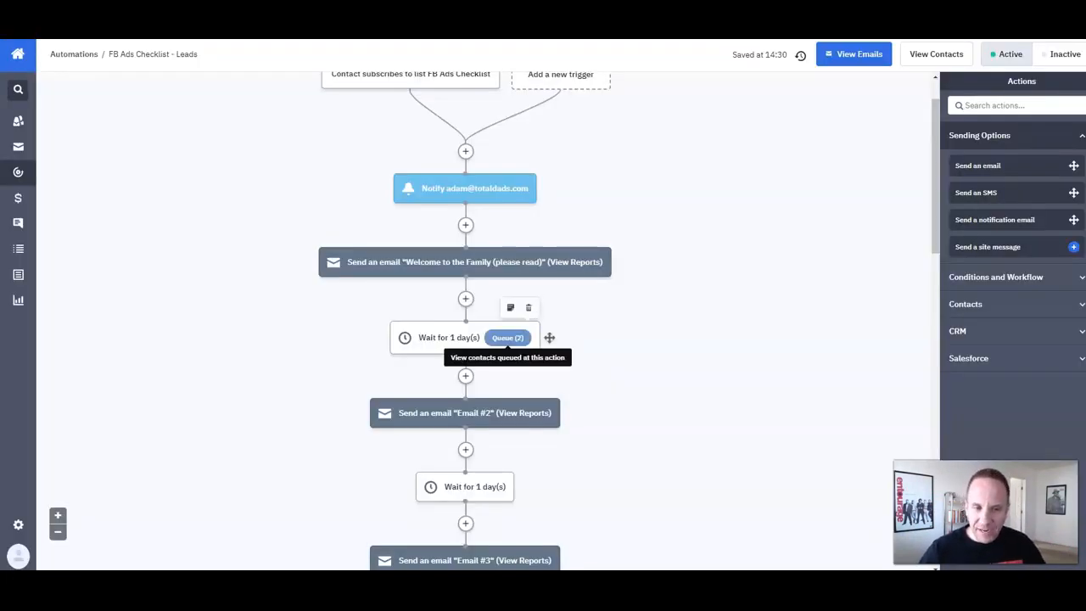
# Step: Choose a Wait step to add after the welcome email
pyautogui.click(465, 298)
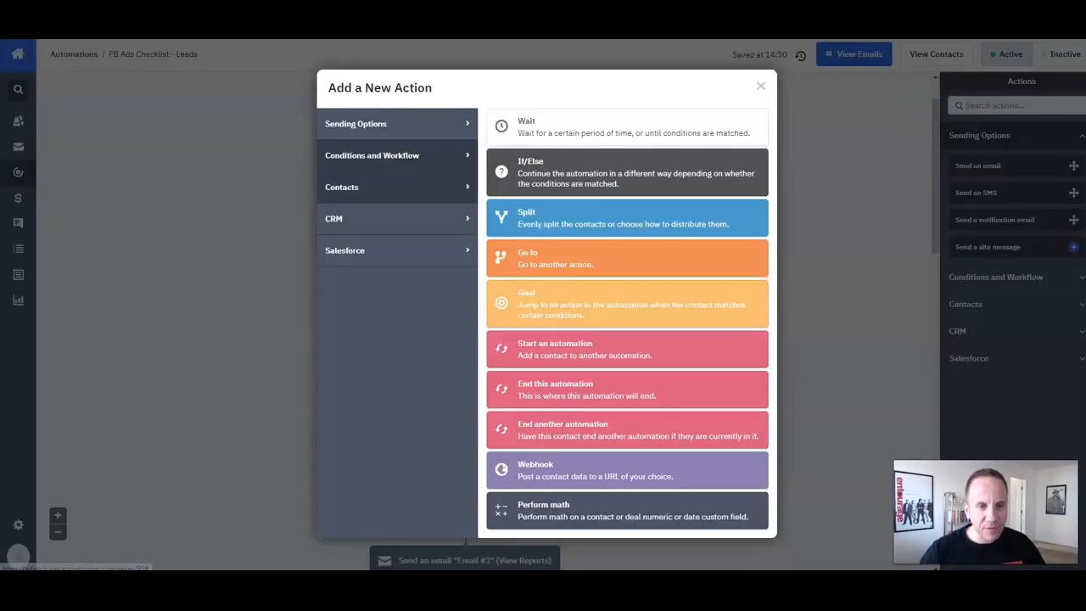
pyautogui.click(342, 187)
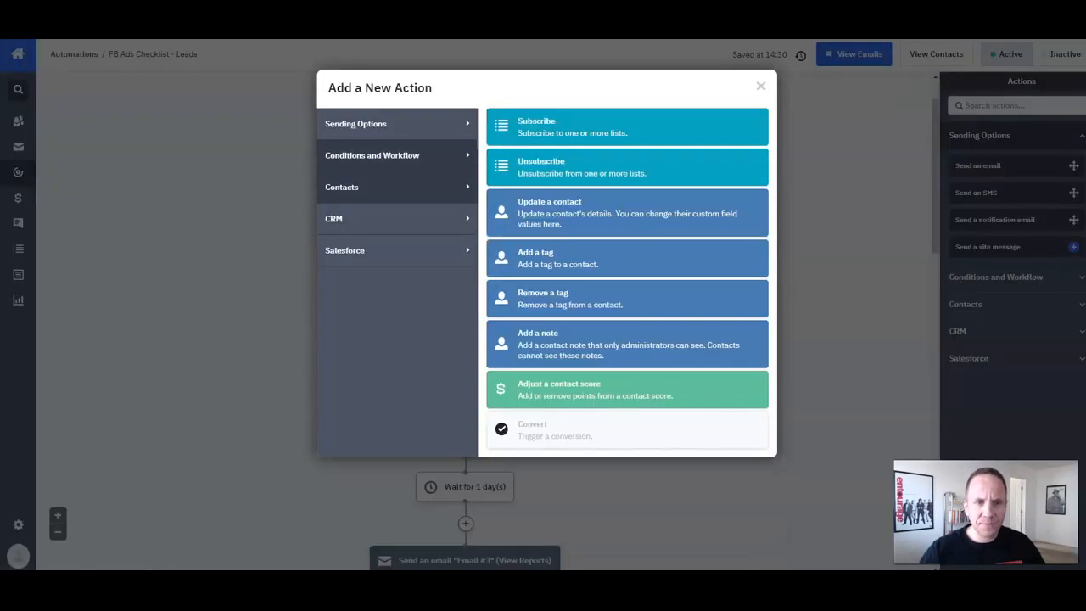
pyautogui.click(372, 156)
pyautogui.click(594, 127)
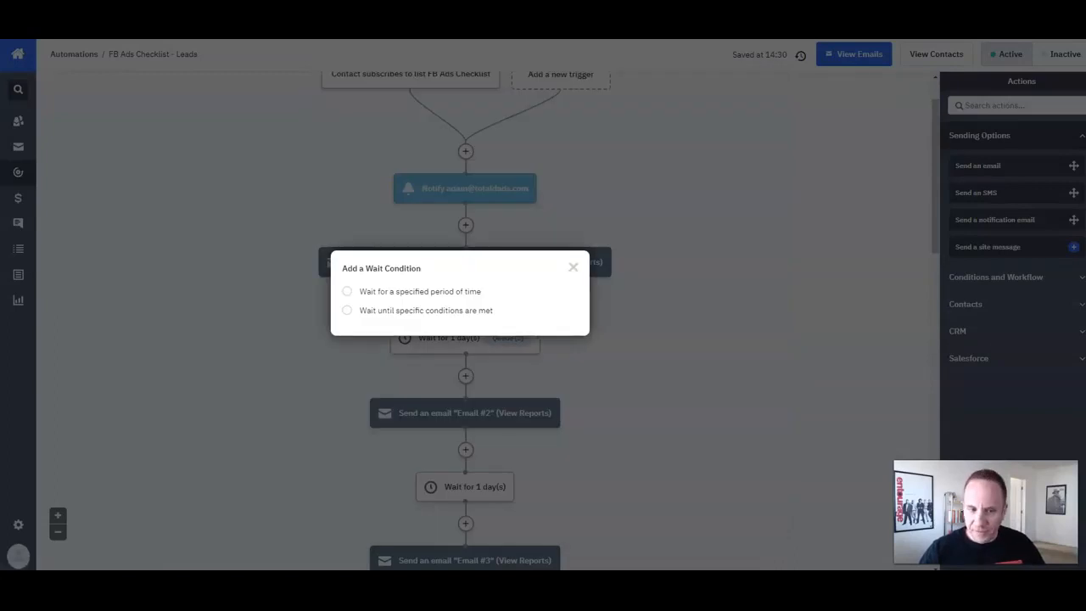
# Step: Set the new step to wait for 1 day(s), abandoning the 'Wait until' conditions option
pyautogui.click(347, 291)
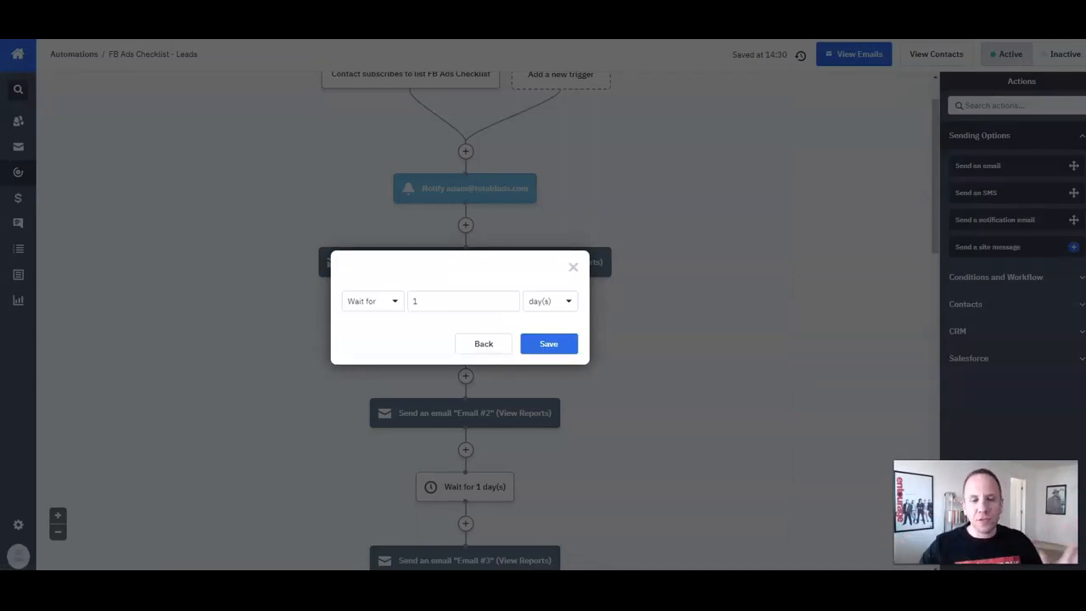
pyautogui.click(372, 301)
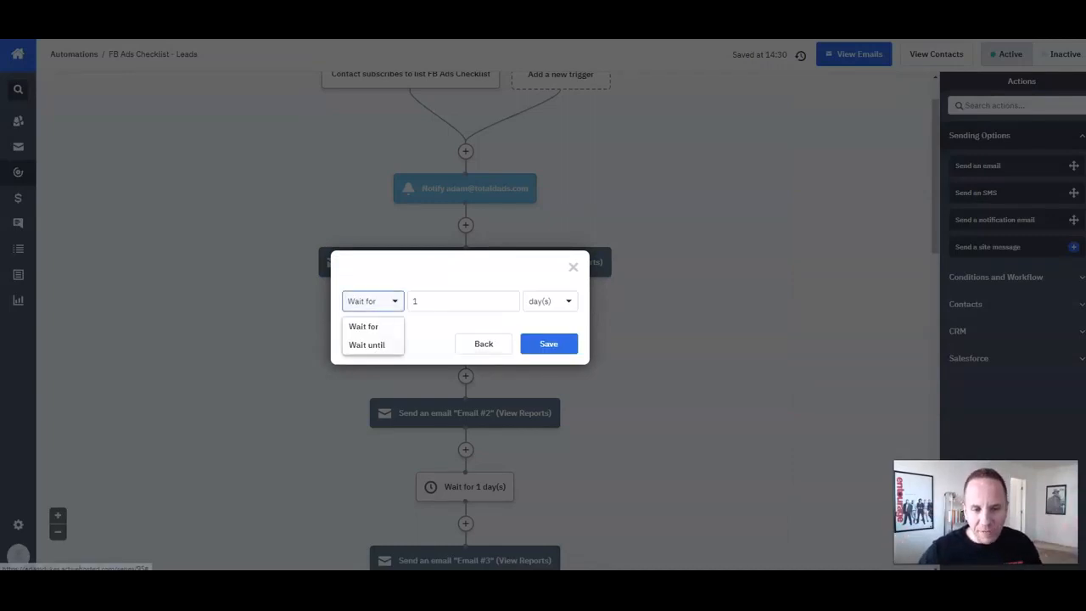
pyautogui.click(367, 345)
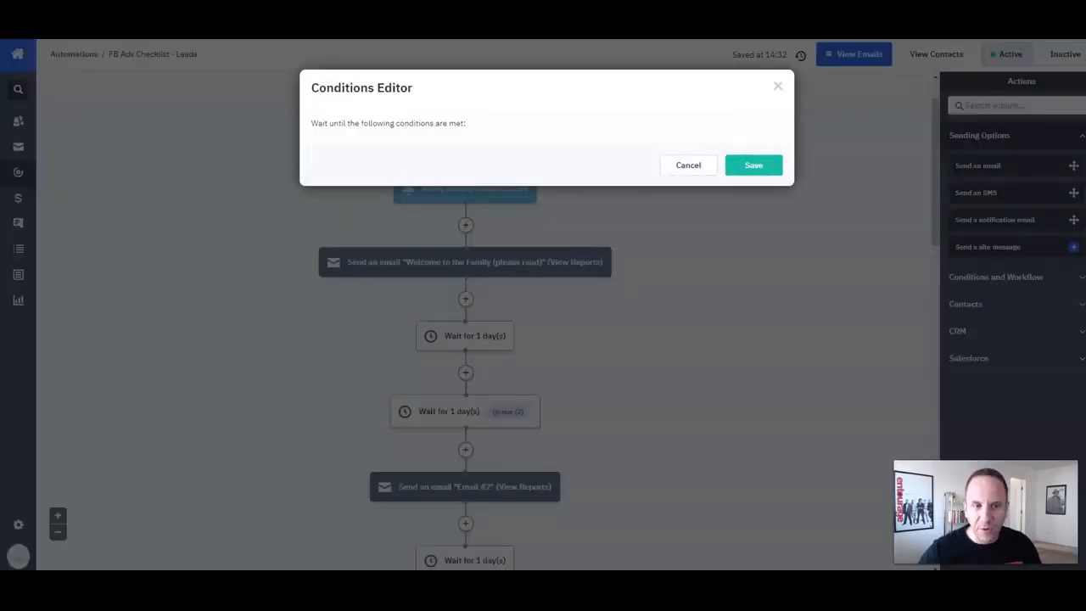
pyautogui.click(408, 157)
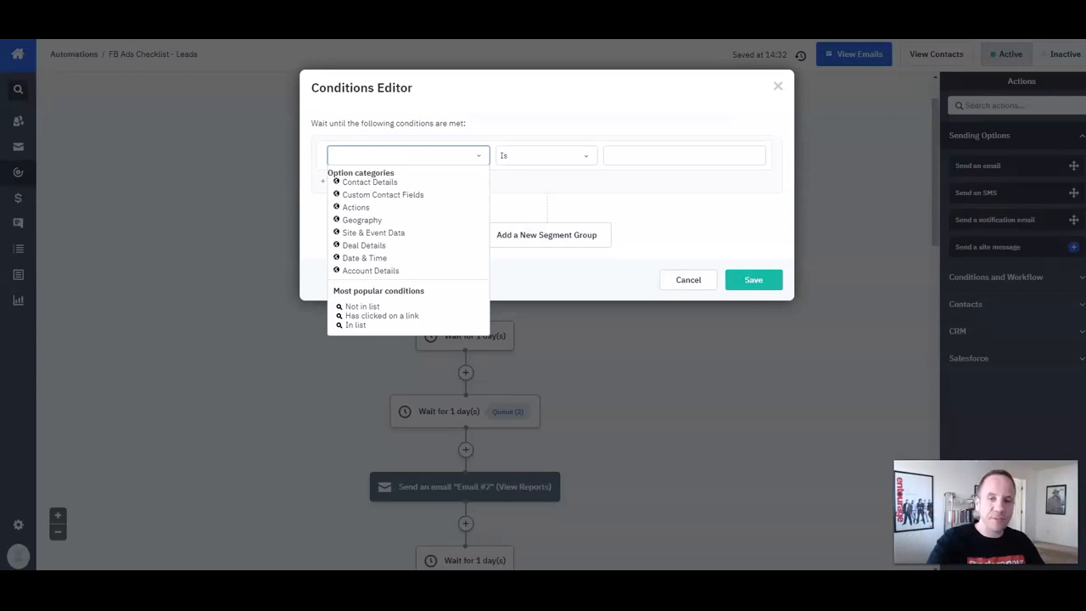
pyautogui.click(778, 87)
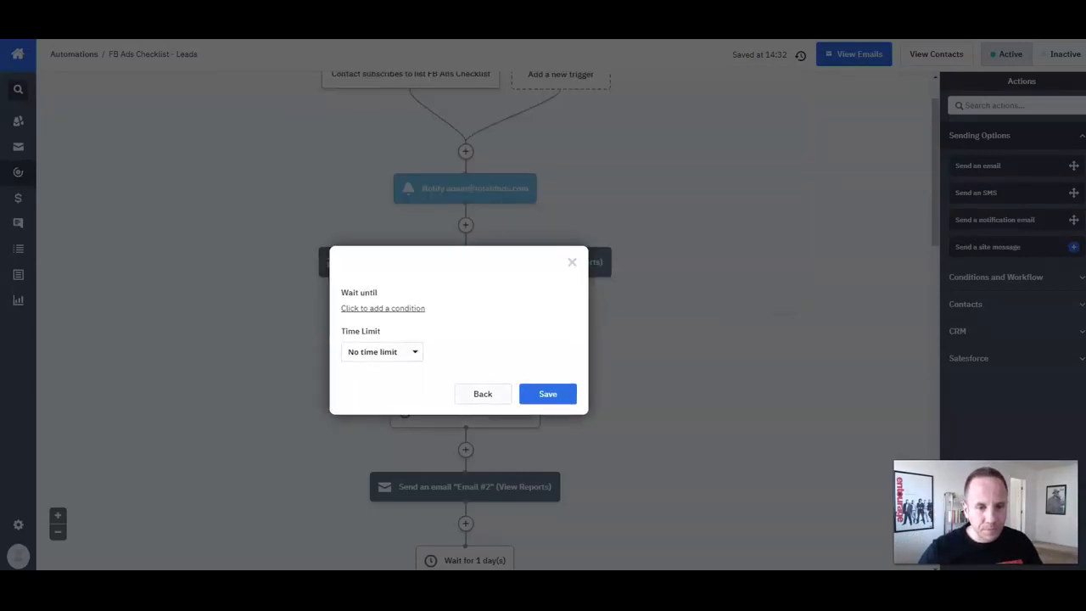
pyautogui.click(482, 394)
pyautogui.click(418, 287)
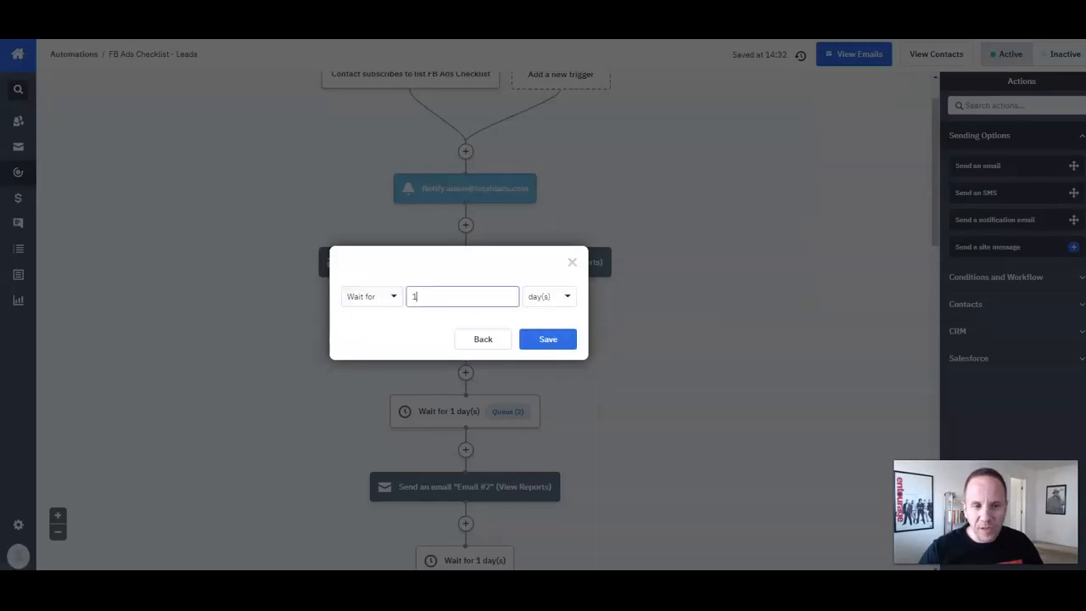
pyautogui.click(550, 297)
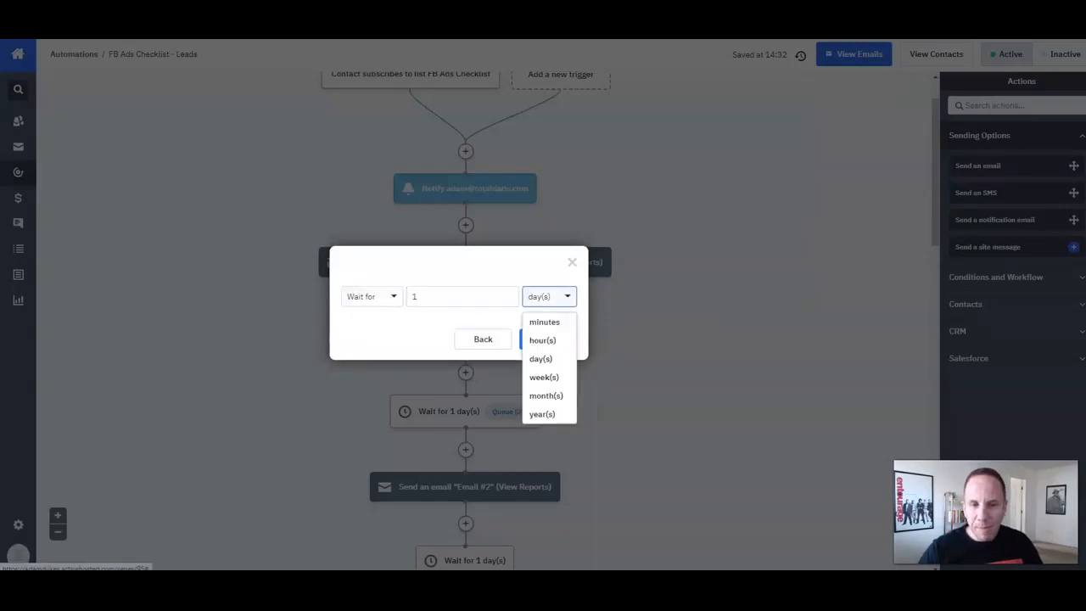
pyautogui.click(462, 297)
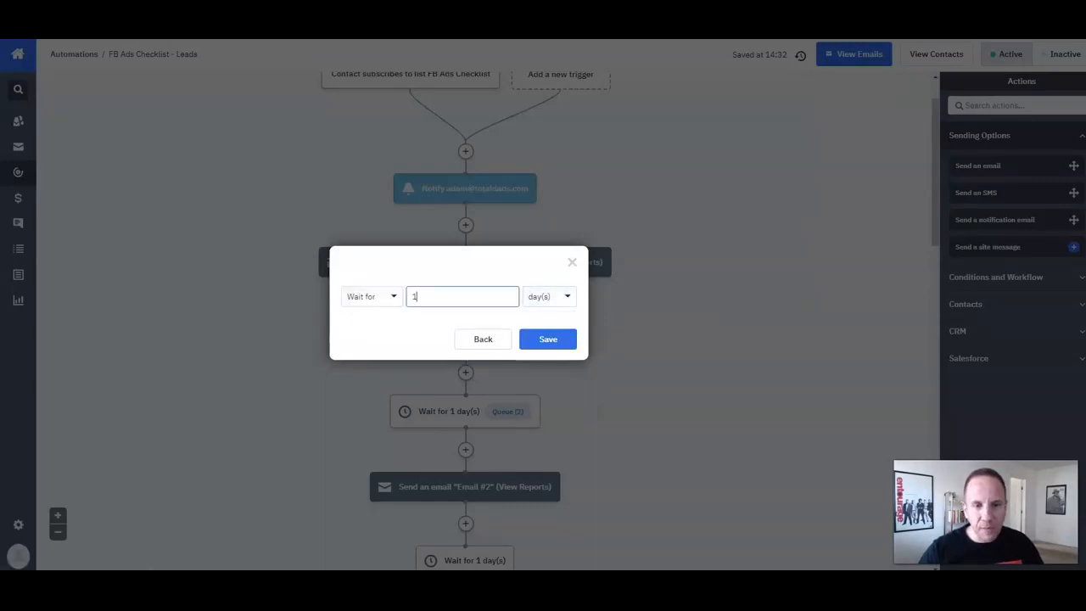
pyautogui.click(571, 262)
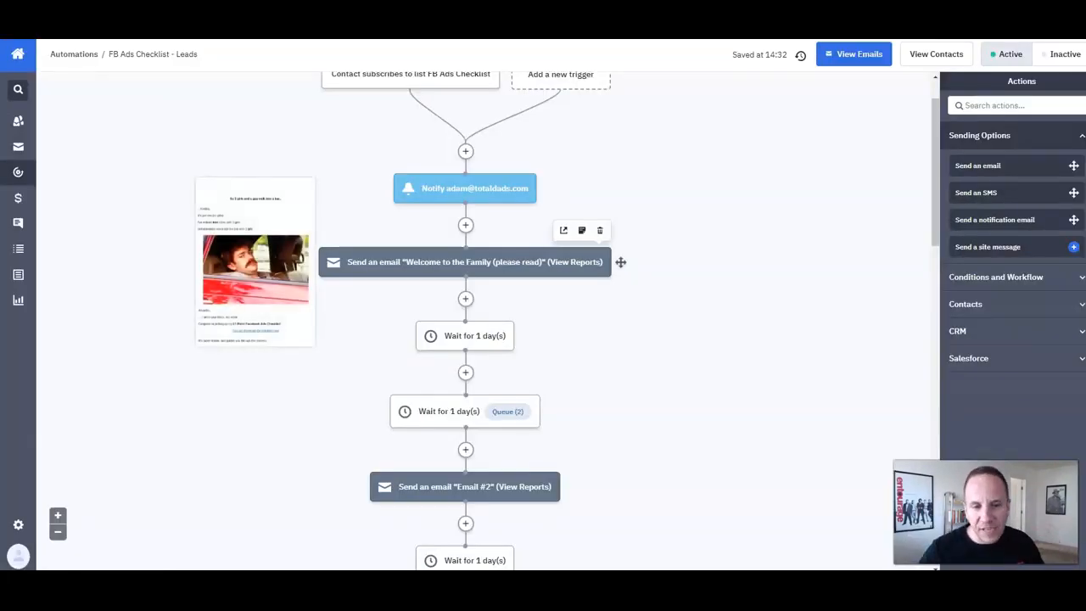
pyautogui.scroll(-2, 620, 262)
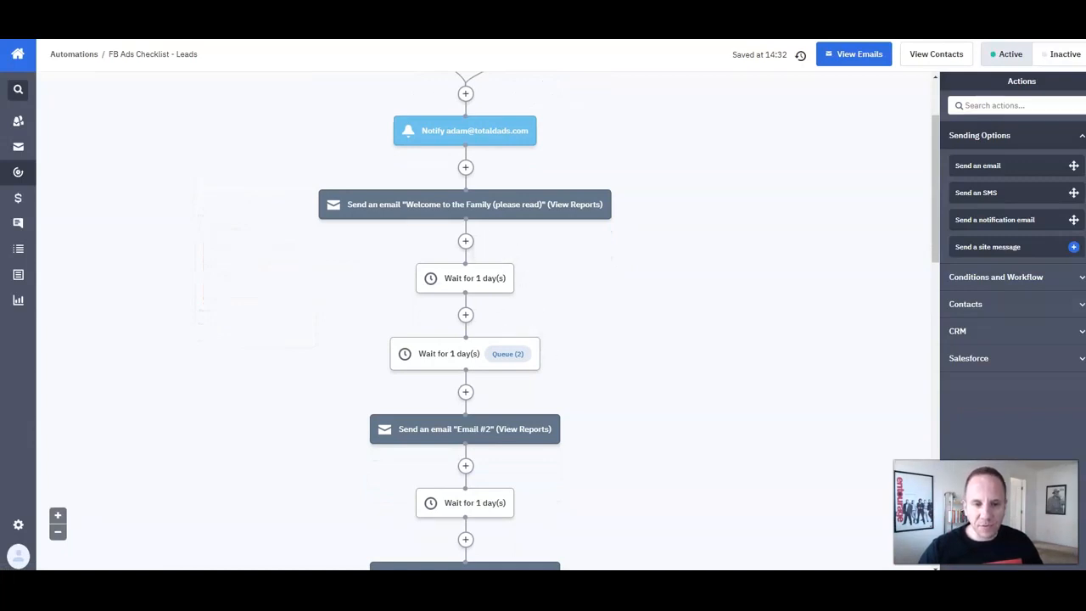
pyautogui.click(502, 246)
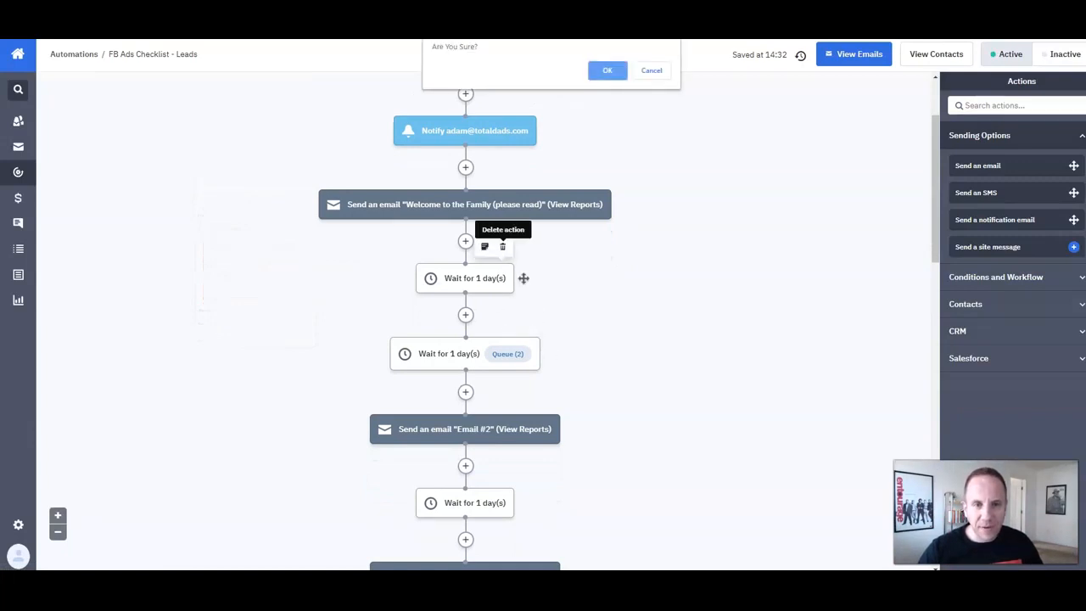
pyautogui.press('Return')
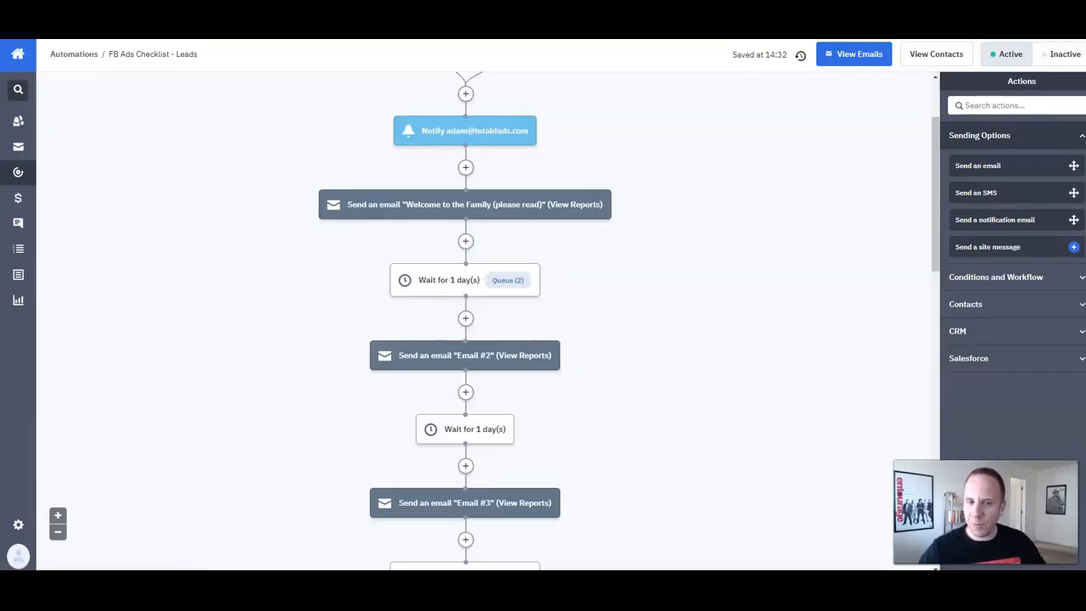
pyautogui.moveTo(618, 204)
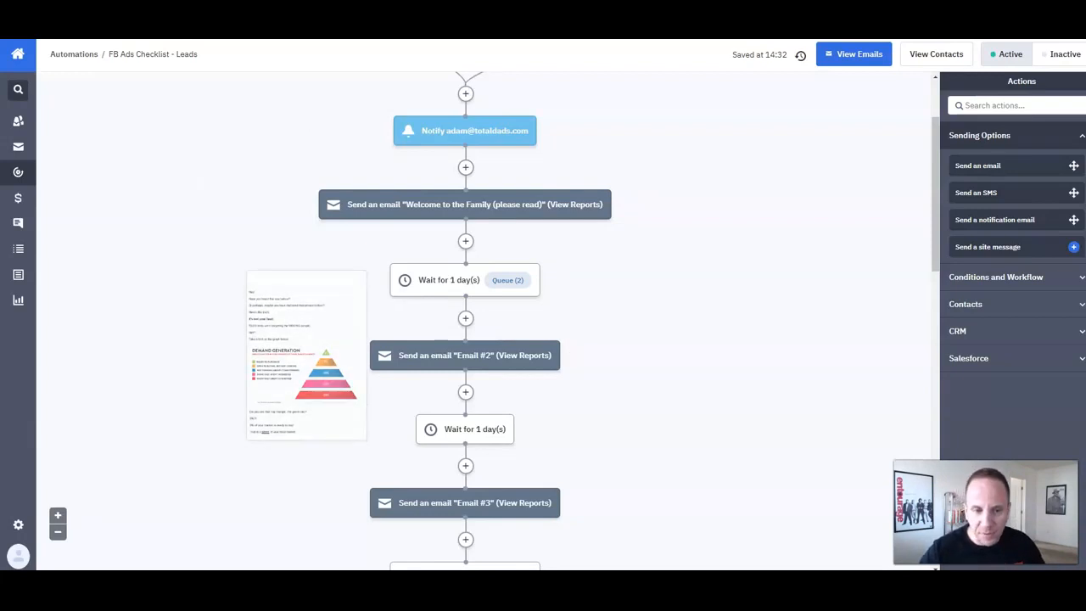
pyautogui.scroll(-1, 465, 323)
pyautogui.scroll(-1, 507, 414)
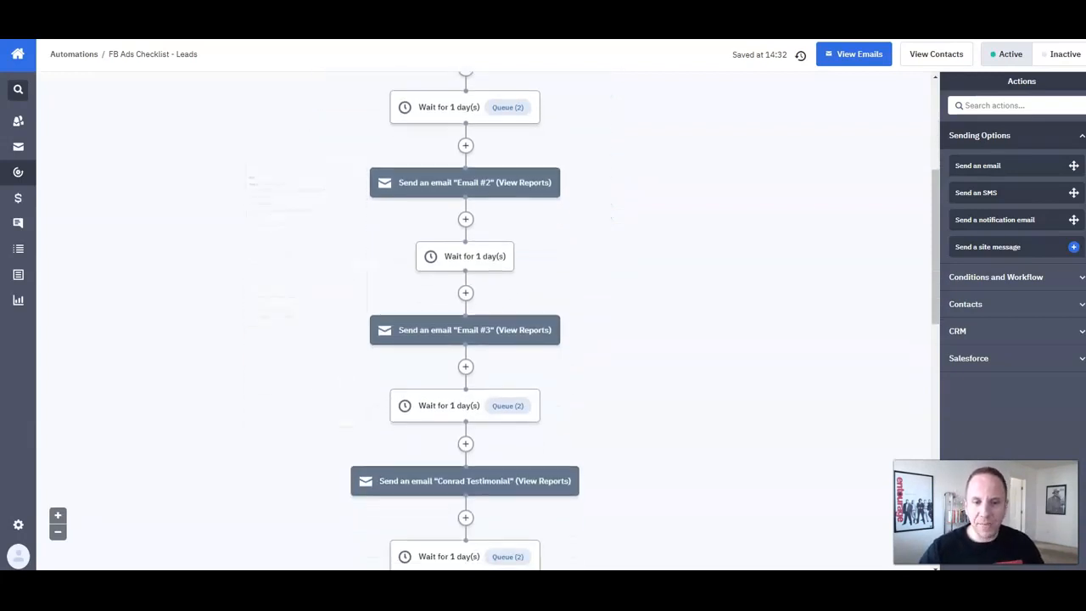
pyautogui.scroll(-1, 508, 414)
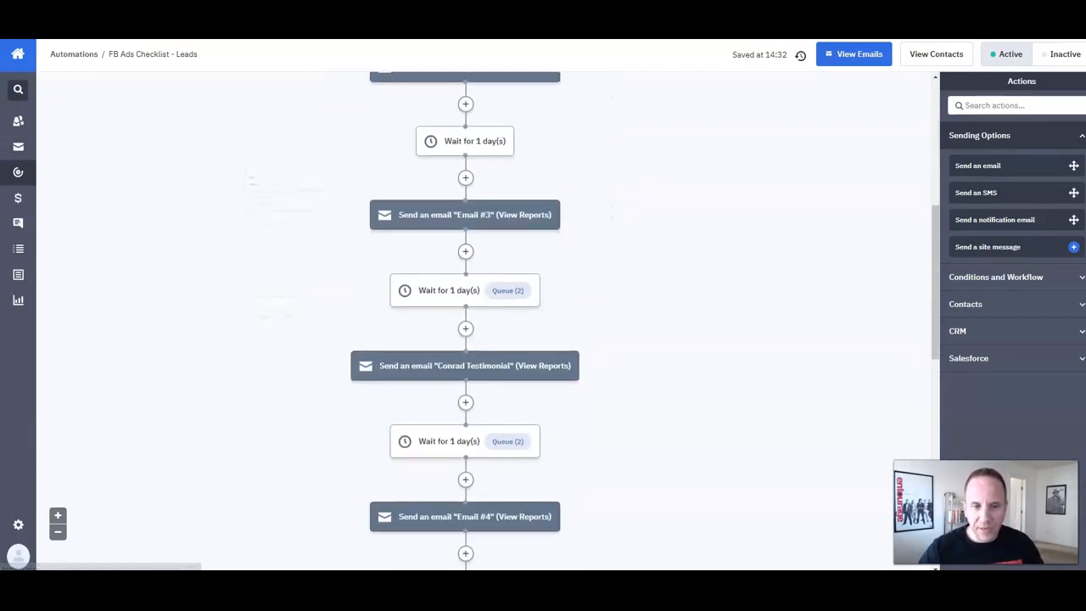
pyautogui.scroll(-1, 507, 414)
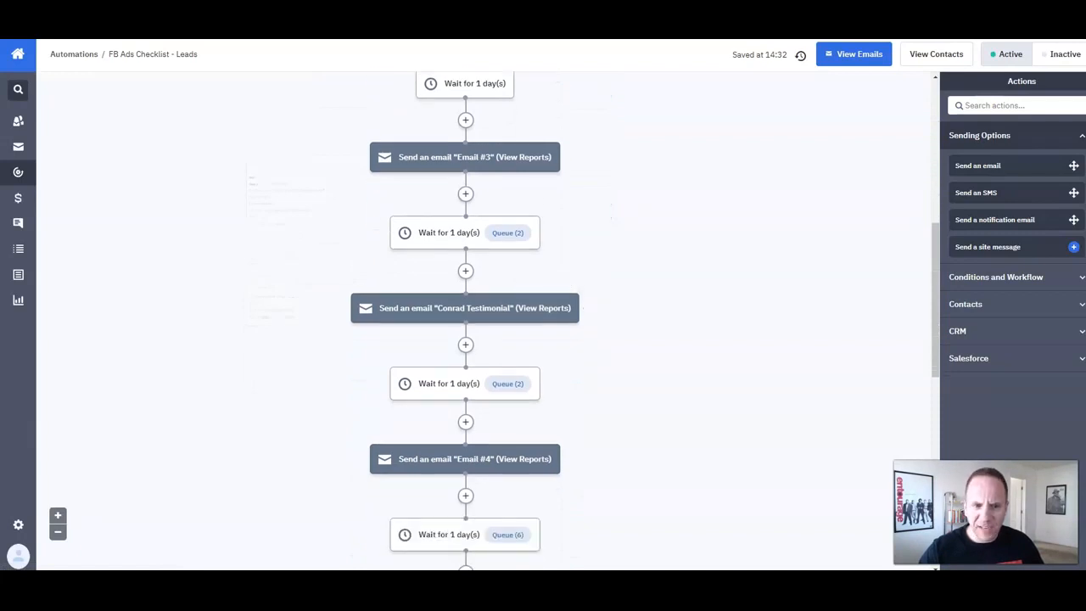
pyautogui.scroll(-2, 507, 386)
pyautogui.scroll(-3, 508, 386)
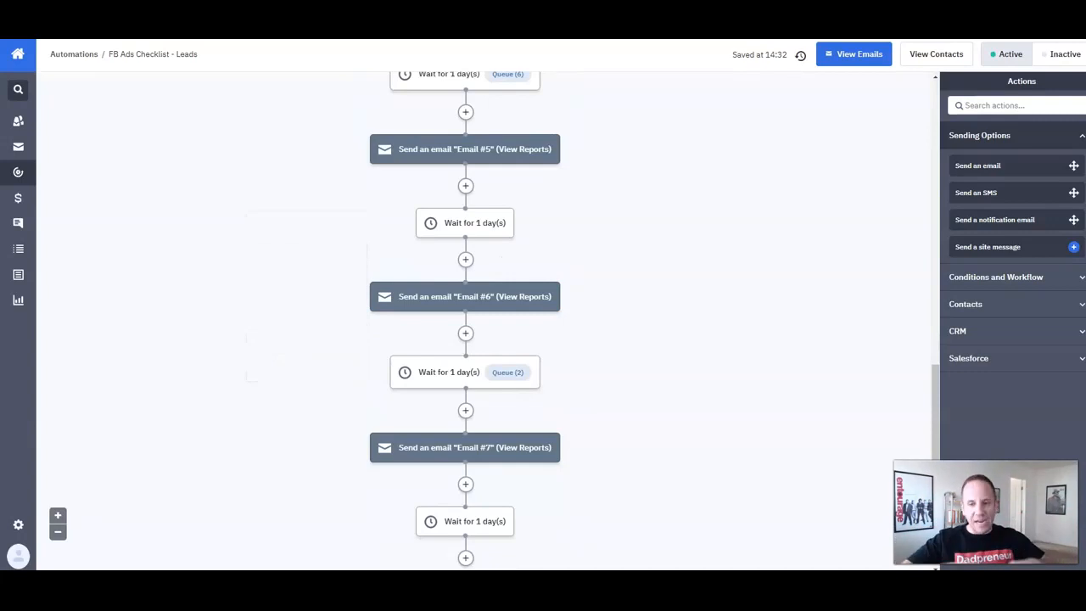
pyautogui.scroll(-2, 507, 386)
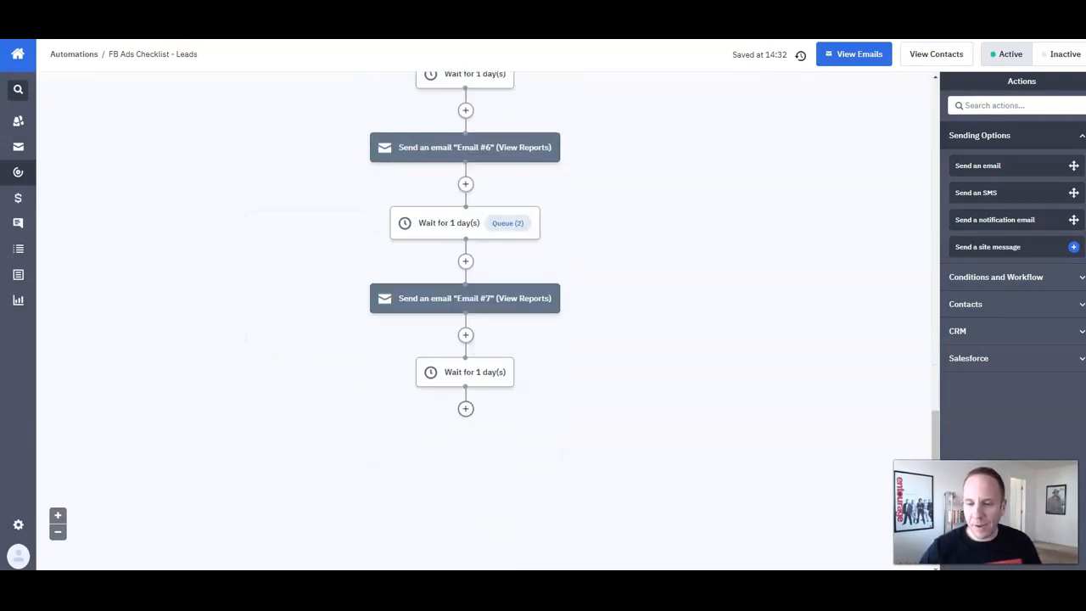
# Step: Change the last wait step after Email #7 from 1 day to 2 days and save
pyautogui.click(524, 372)
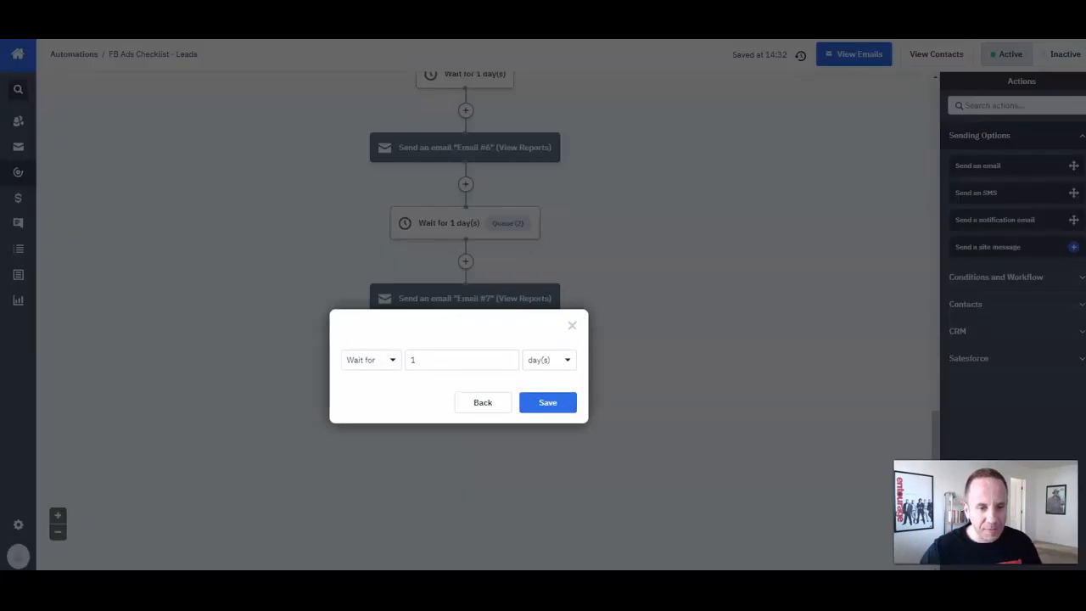
pyautogui.doubleClick(413, 360)
pyautogui.write('2')
pyautogui.click(548, 403)
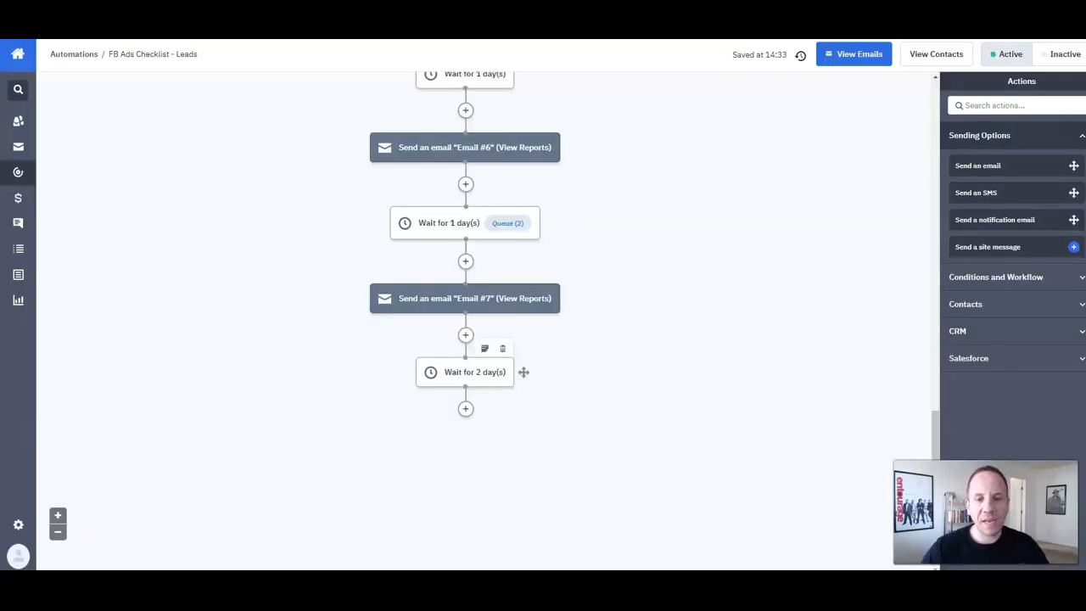
pyautogui.scroll(3, 509, 373)
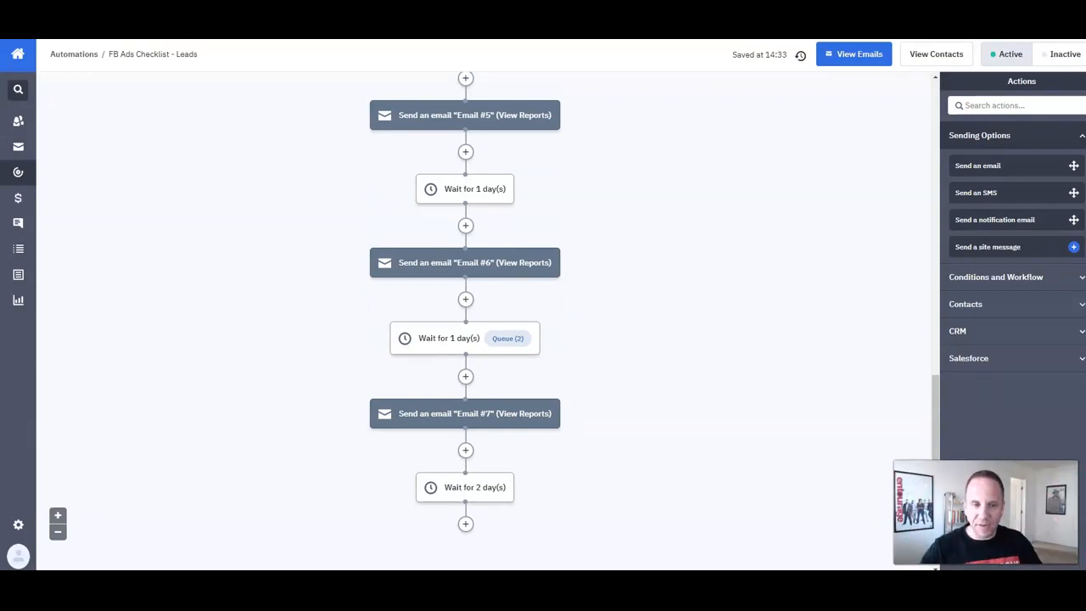
# Step: Open Email #7 in the email designer after briefly checking its preceding wait step
pyautogui.click(449, 338)
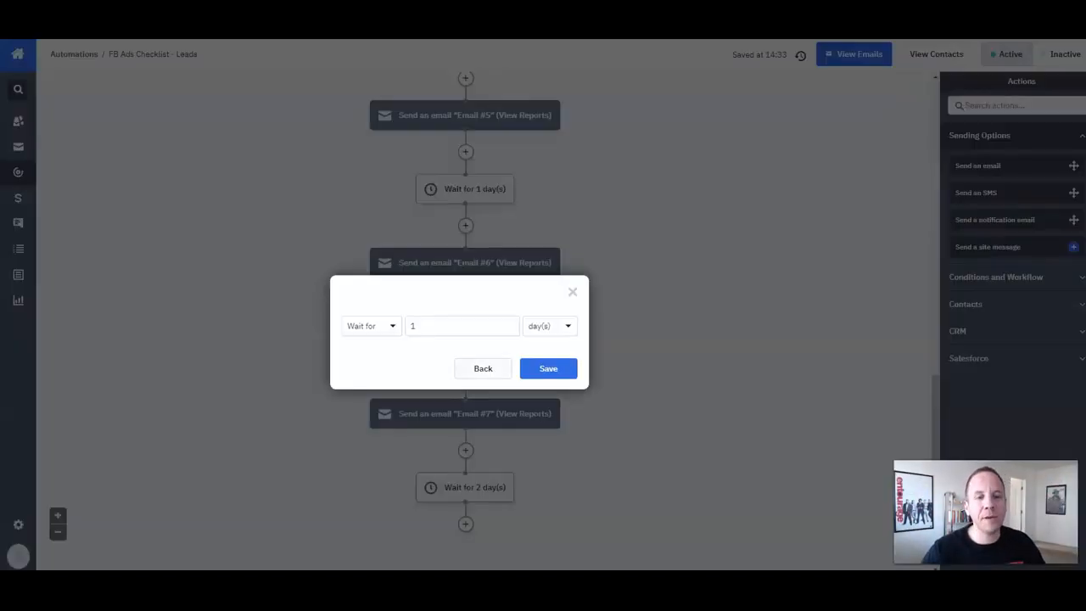
pyautogui.click(482, 368)
pyautogui.click(573, 292)
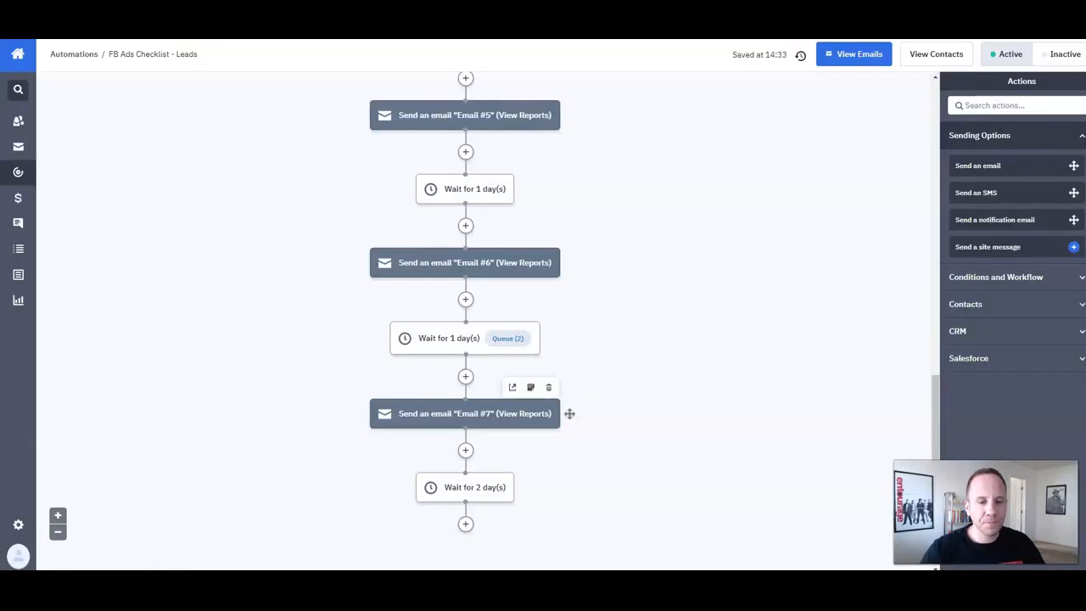
pyautogui.click(476, 414)
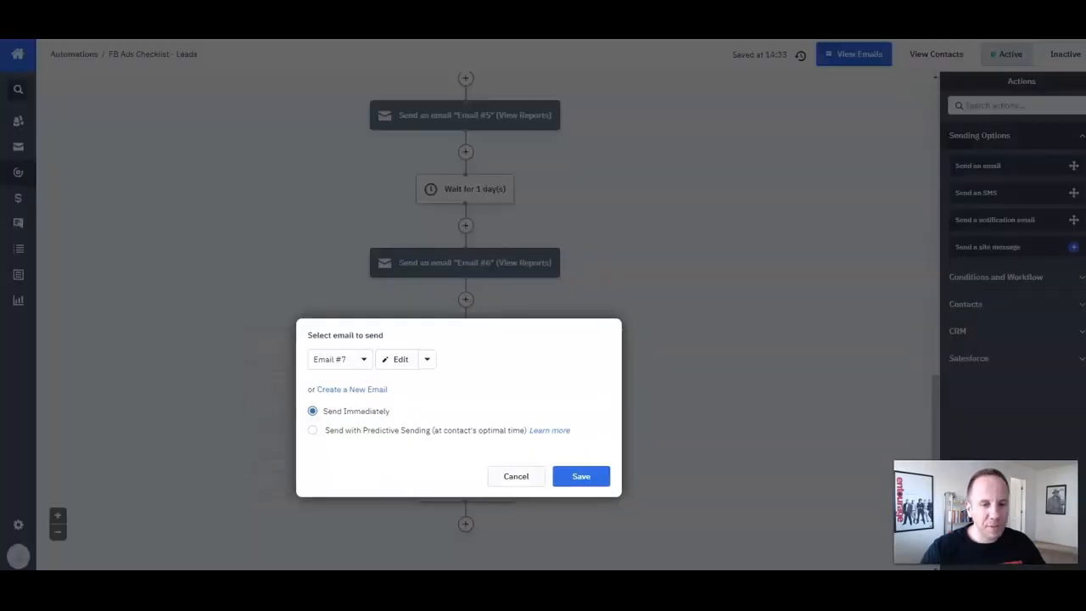
pyautogui.click(581, 476)
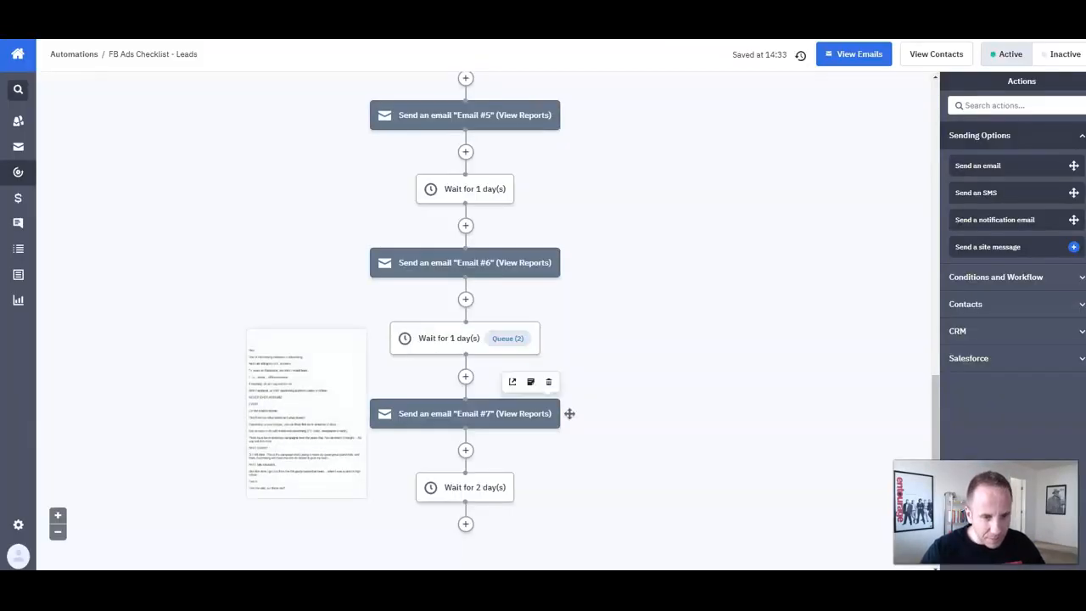
pyautogui.click(569, 414)
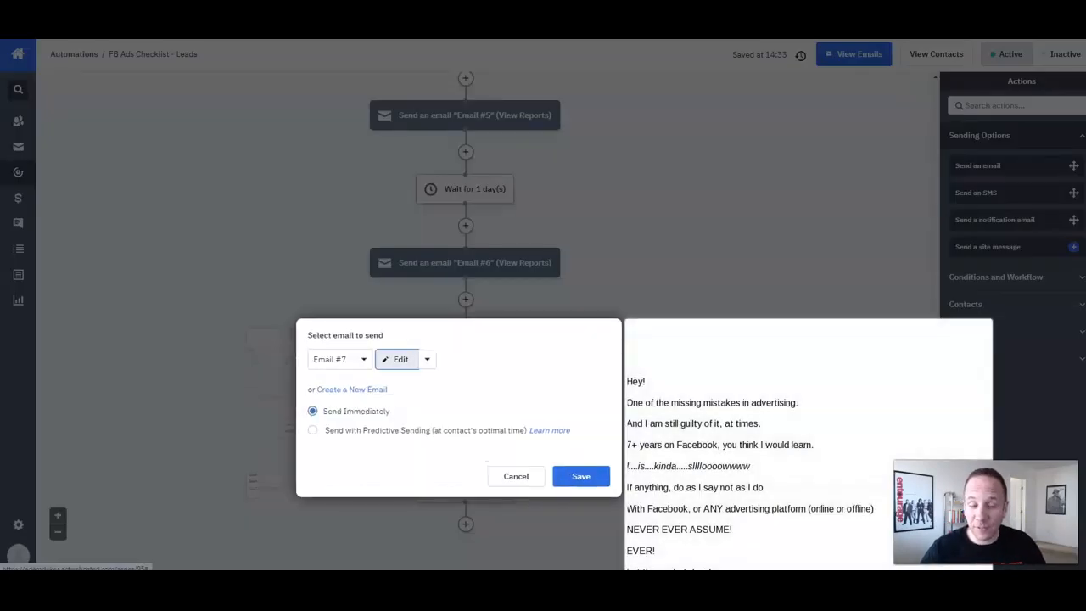
pyautogui.click(397, 359)
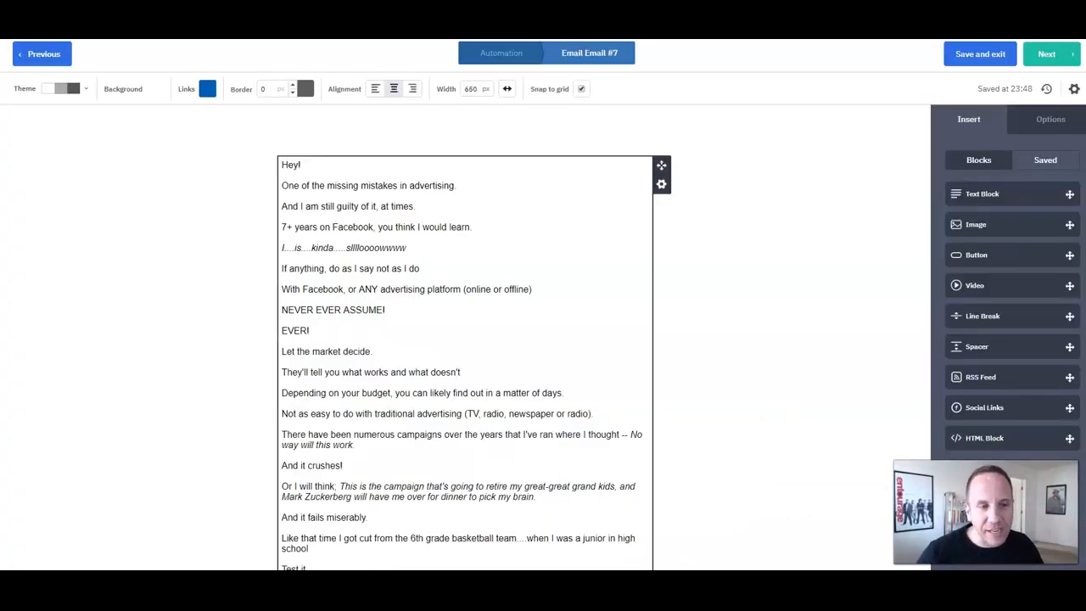
# Step: Scroll through the Email #7 body text in the editor
pyautogui.scroll(-5, 464, 339)
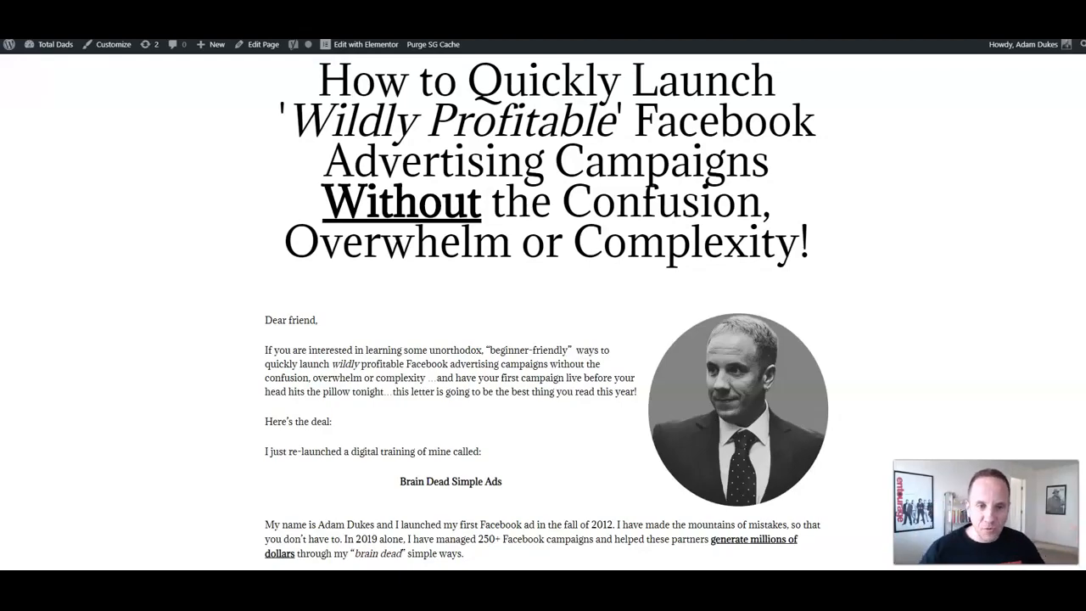
# Step: Scroll down the Brain Dead Simple Ads sales page through its learning checklist
pyautogui.scroll(-10, 543, 312)
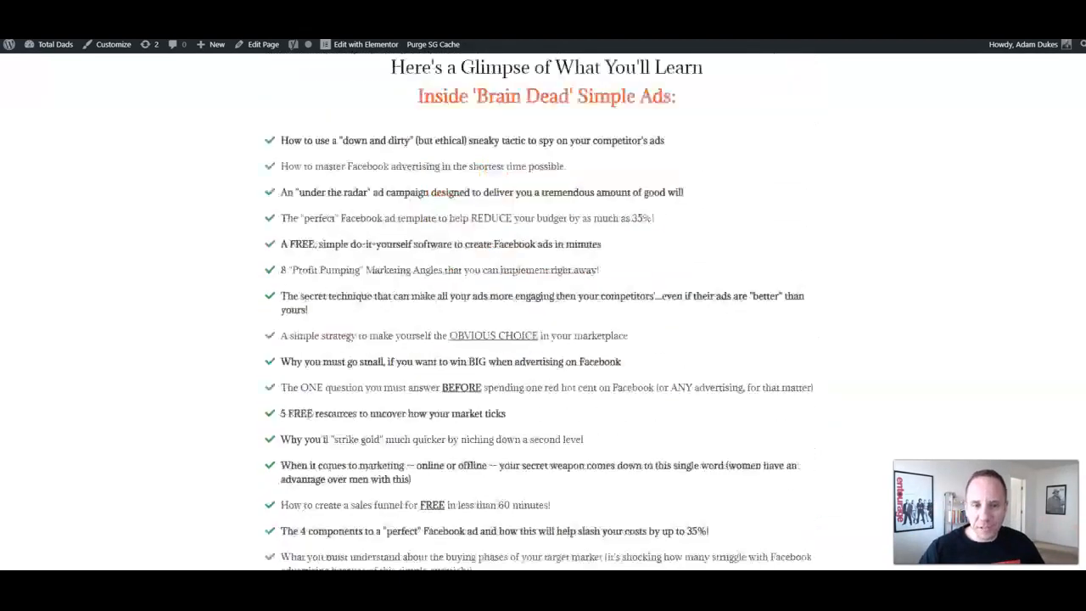
pyautogui.scroll(-5, 543, 311)
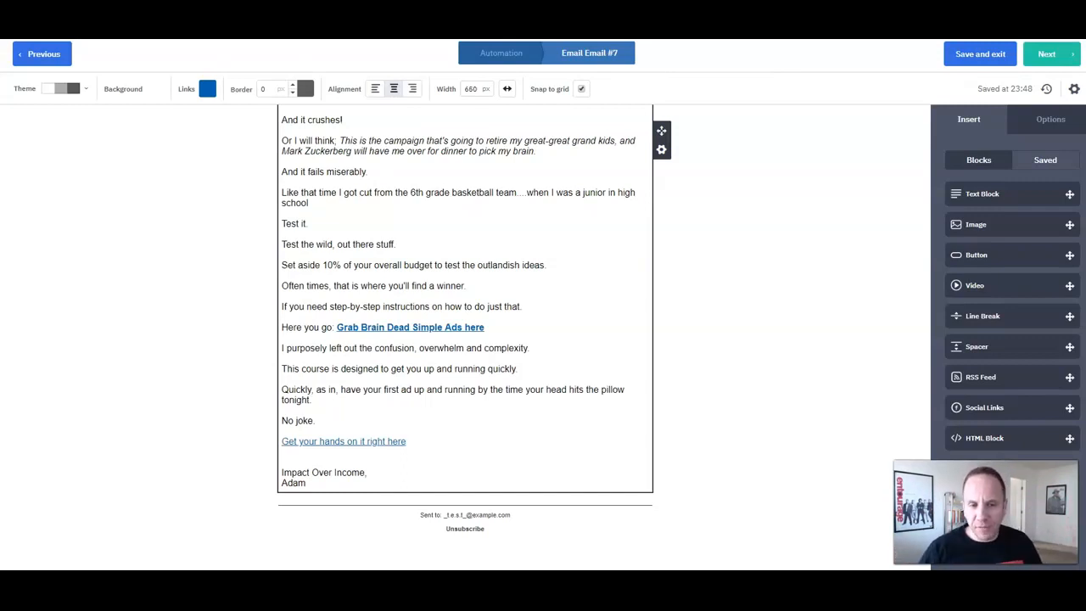
# Step: Save and exit ActiveCampaign's Email #7 editor, returning to the Email Marketing notes
pyautogui.click(374, 265)
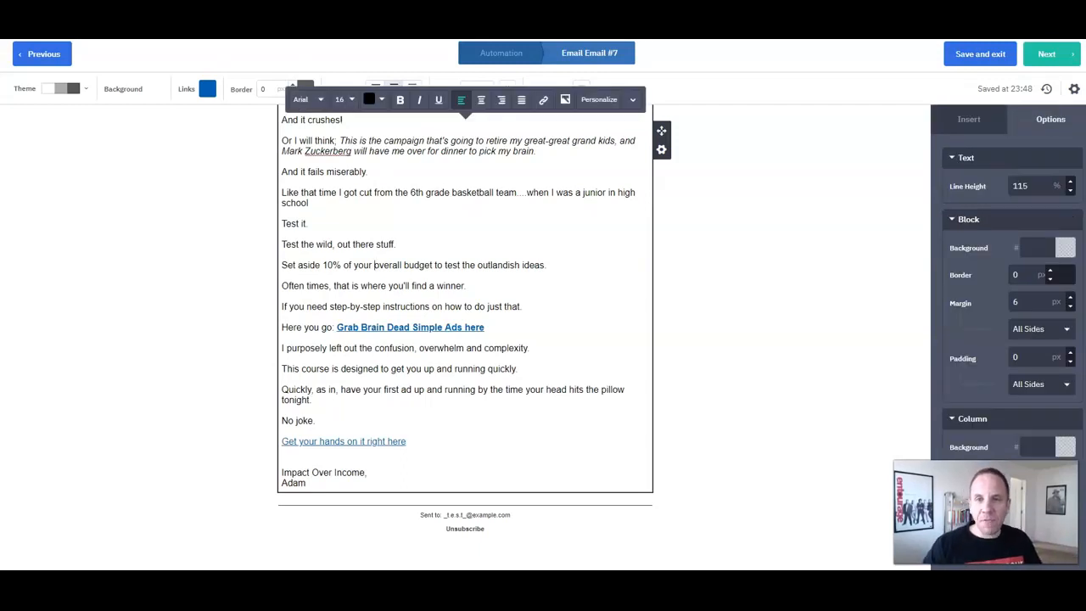
pyautogui.click(980, 54)
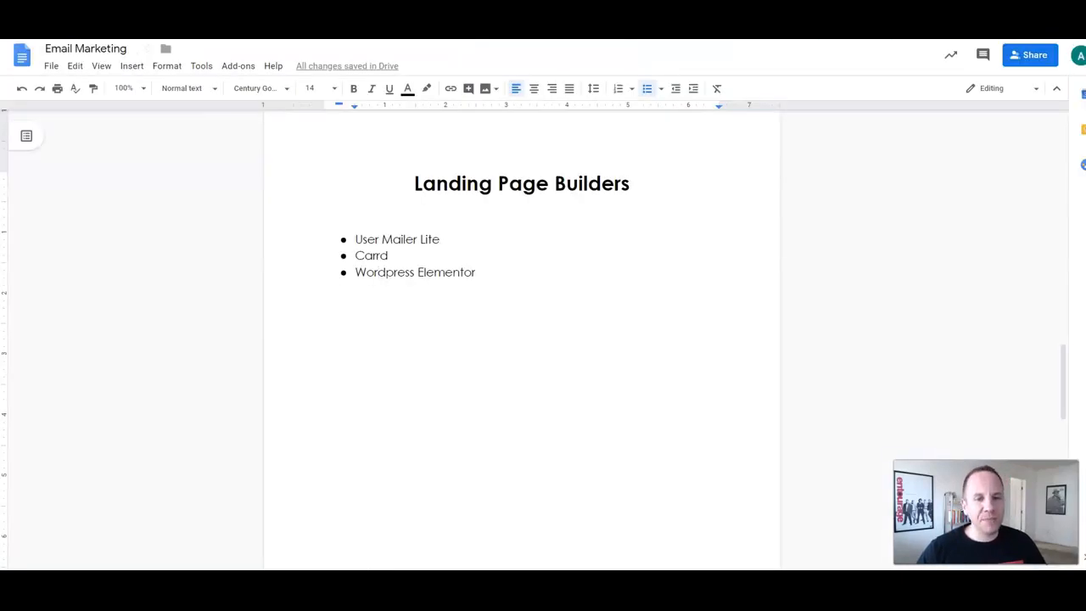
# Step: Scroll the Email Marketing notes down to the Create Lead Magnet section
pyautogui.scroll(-2, 521, 339)
pyautogui.scroll(-5, 521, 340)
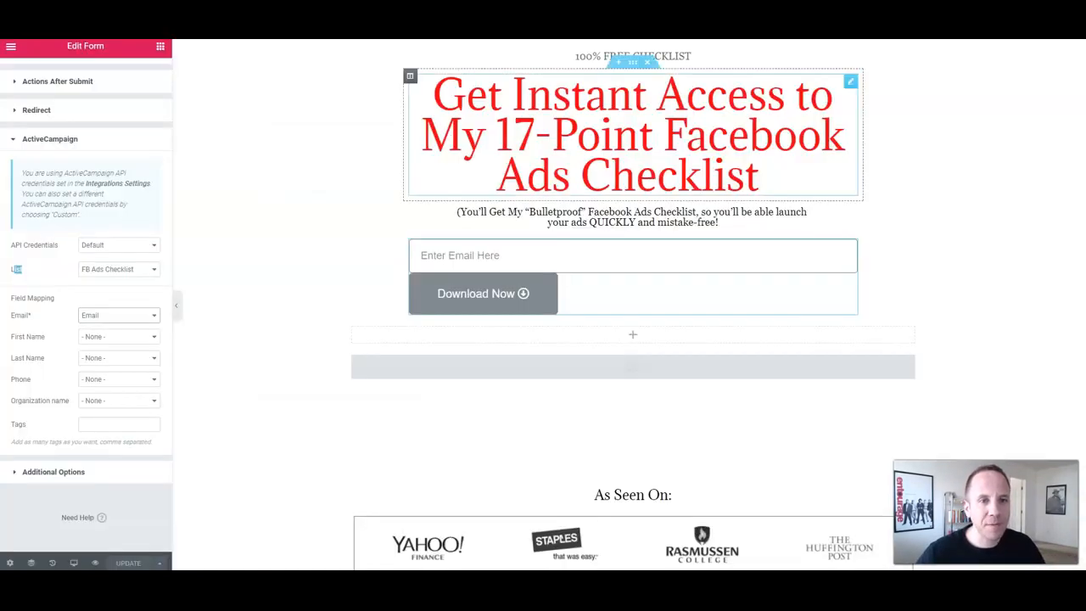
# Step: Preview the Facebook Ads Checklist opt-in page live and highlight the end of its headline
pyautogui.click(95, 562)
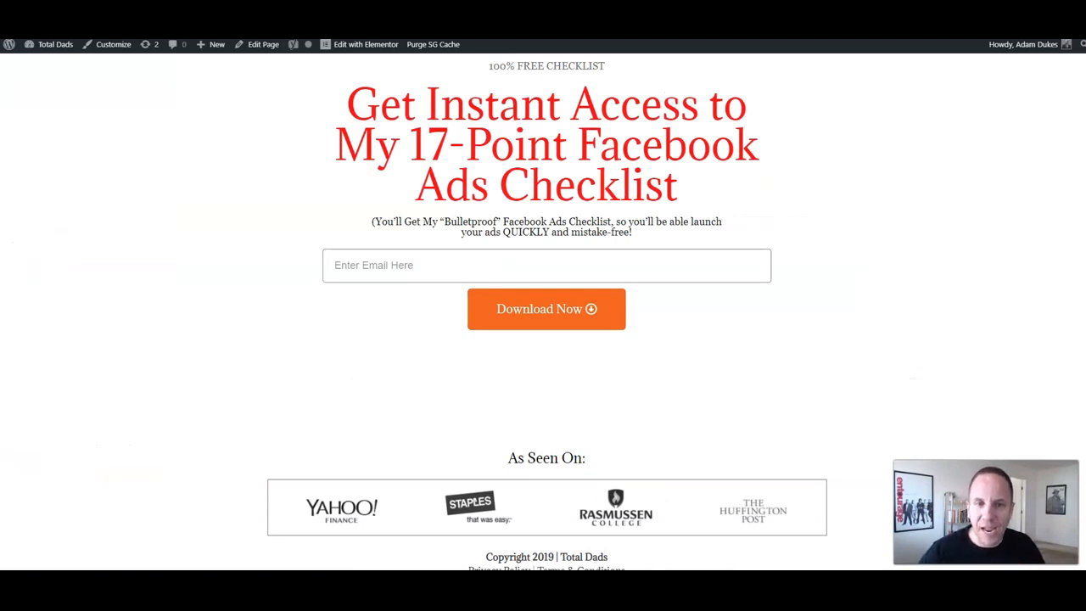
pyautogui.moveTo(679, 186); pyautogui.dragTo(471, 186)
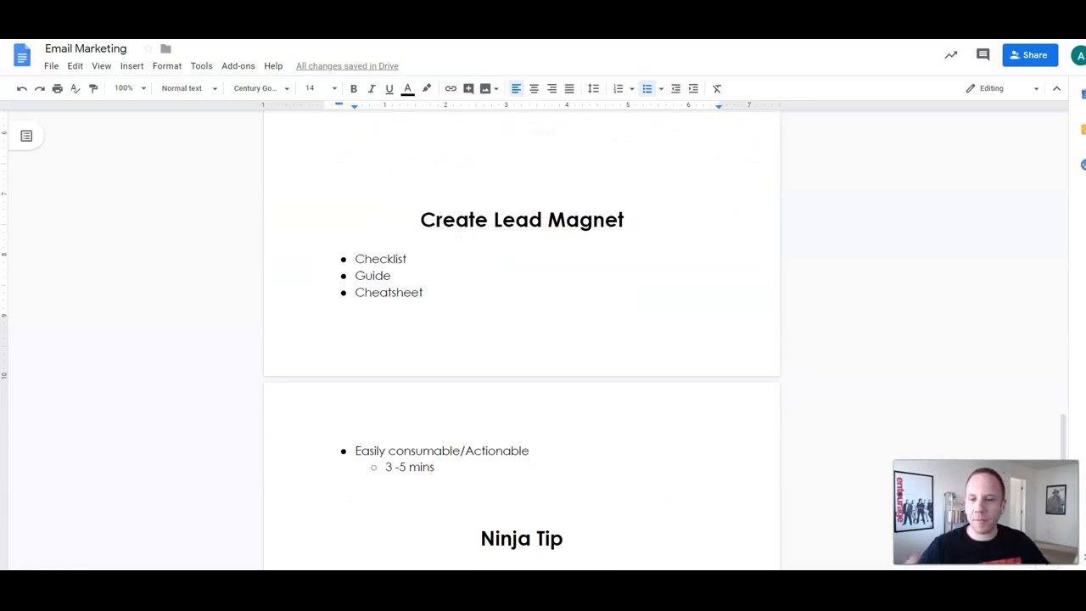
# Step: Remove the blank lines above the Create Lead Magnet heading
pyautogui.click(421, 220)
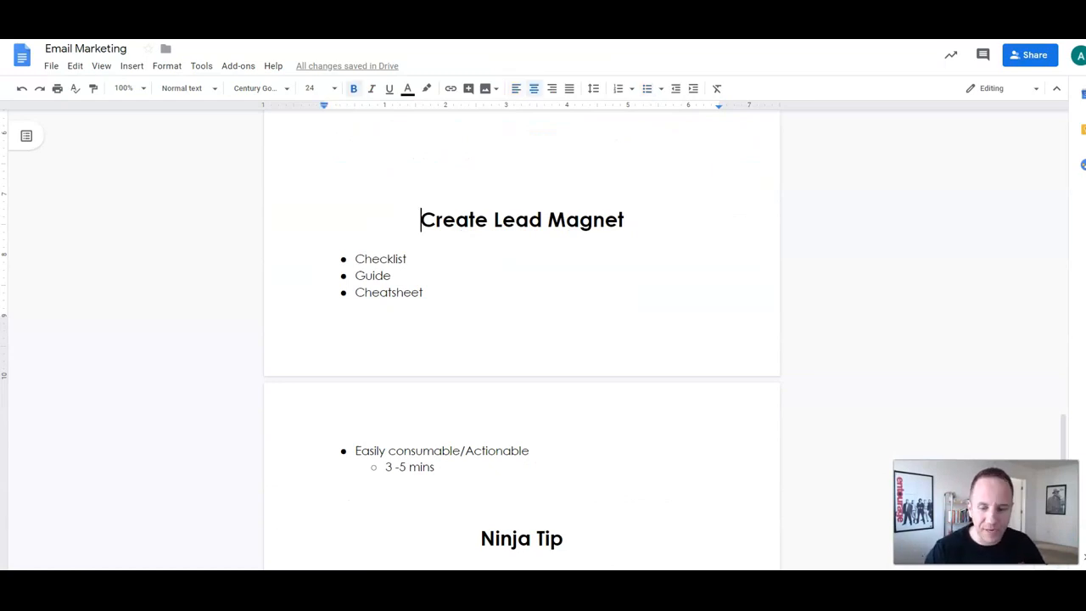
pyautogui.press('BackSpace')
pyautogui.press('BackSpace')
pyautogui.press('BackSpace')
pyautogui.scroll(3, 522, 339)
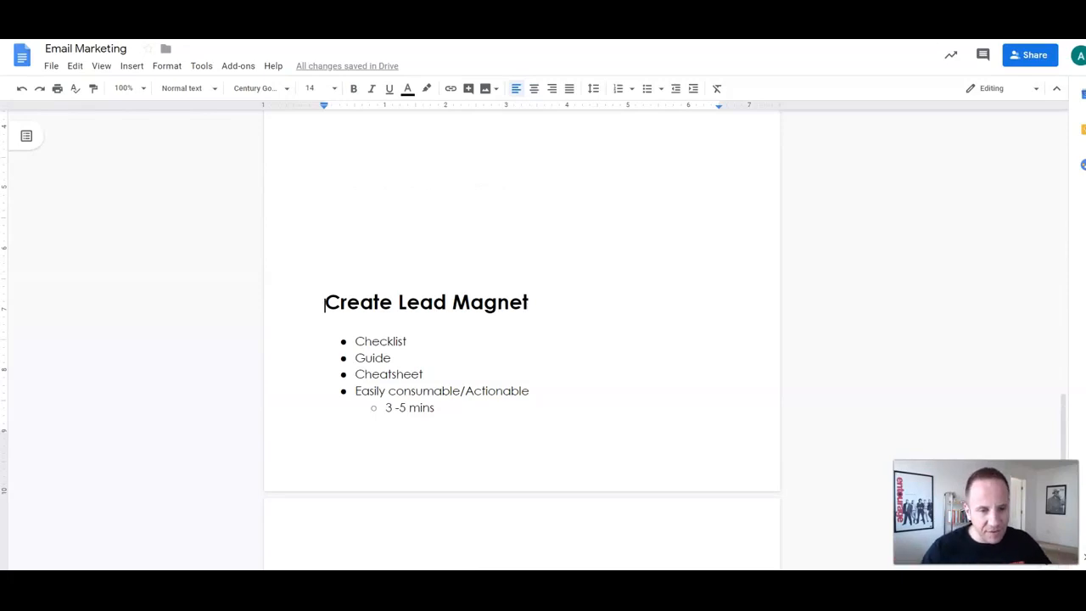
# Step: Change the sub-point time estimate from '3 -5 mins' to '3 - 7 mins'
pyautogui.click(406, 409)
pyautogui.press('BackSpace')
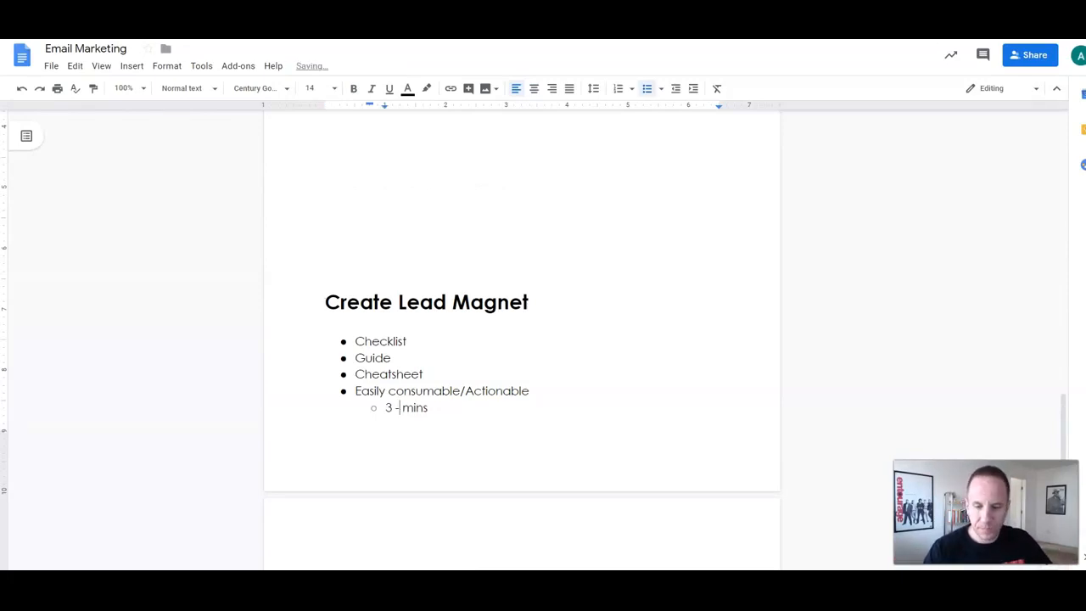
pyautogui.write('67')
pyautogui.press('Left')
pyautogui.press('BackSpace')
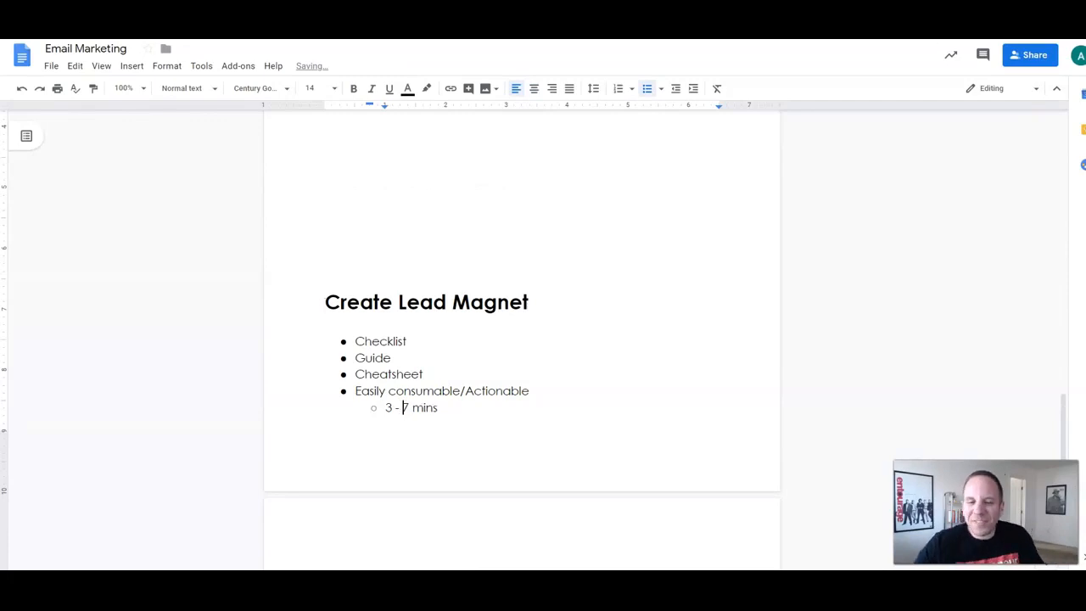
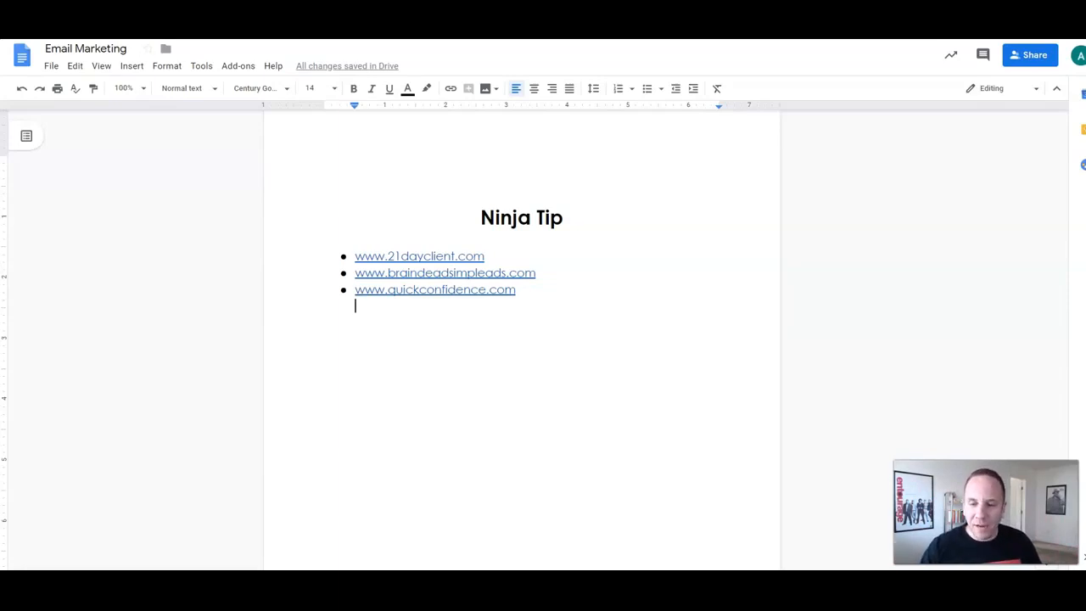
pyautogui.moveTo(354, 240); pyautogui.dragTo(410, 257)
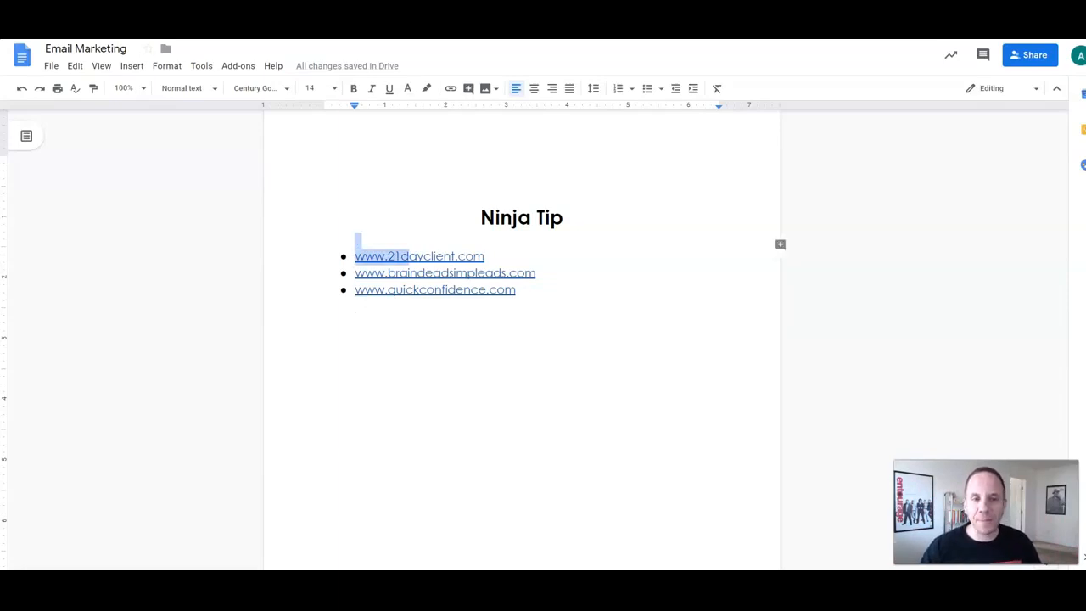
pyautogui.click(486, 256)
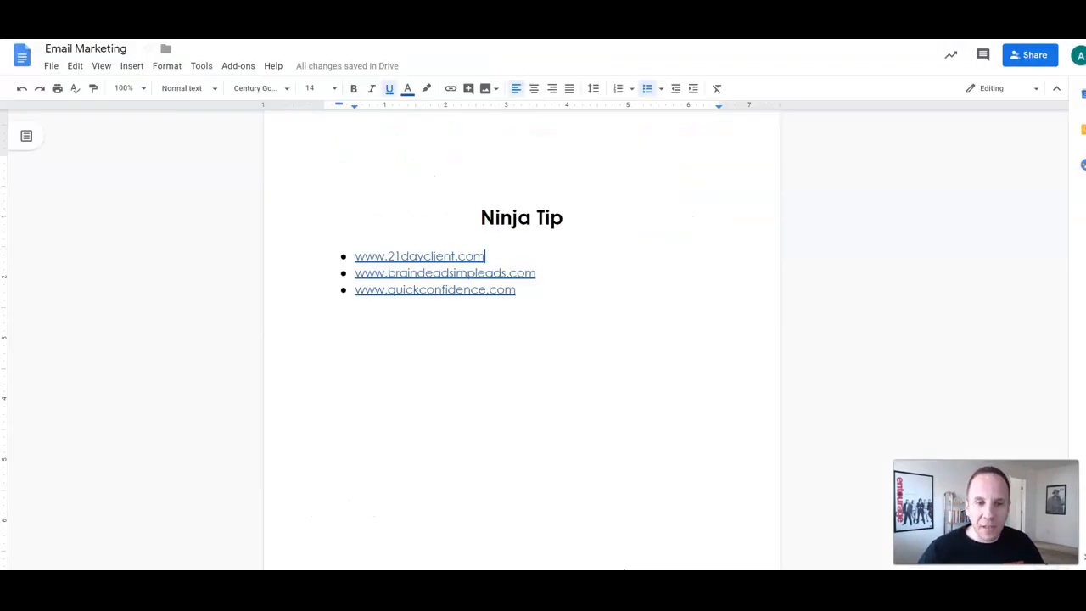
pyautogui.moveTo(448, 289); pyautogui.dragTo(355, 289)
pyautogui.click(356, 307)
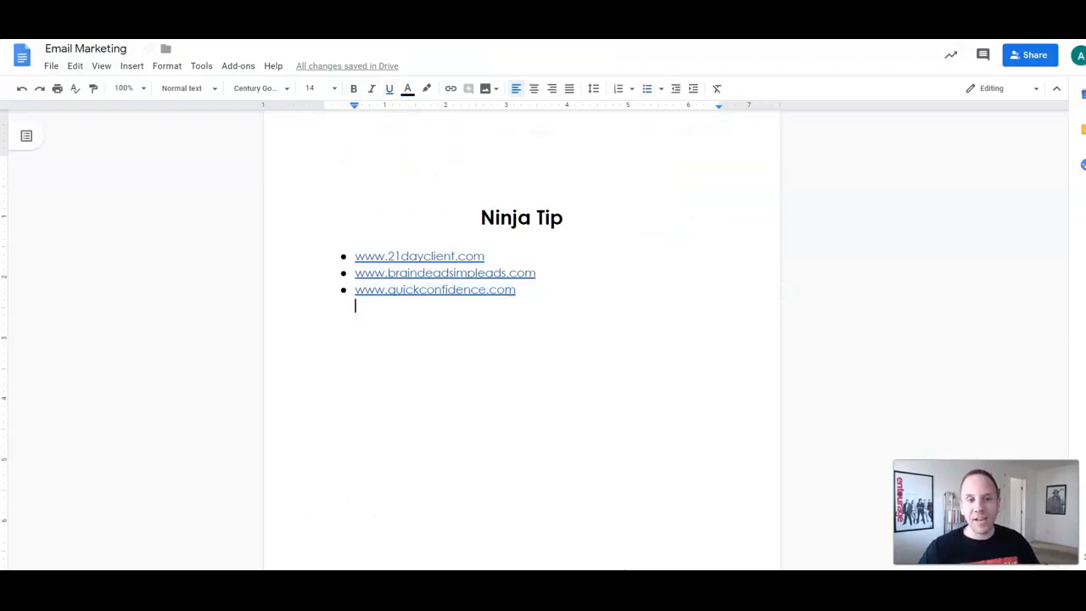